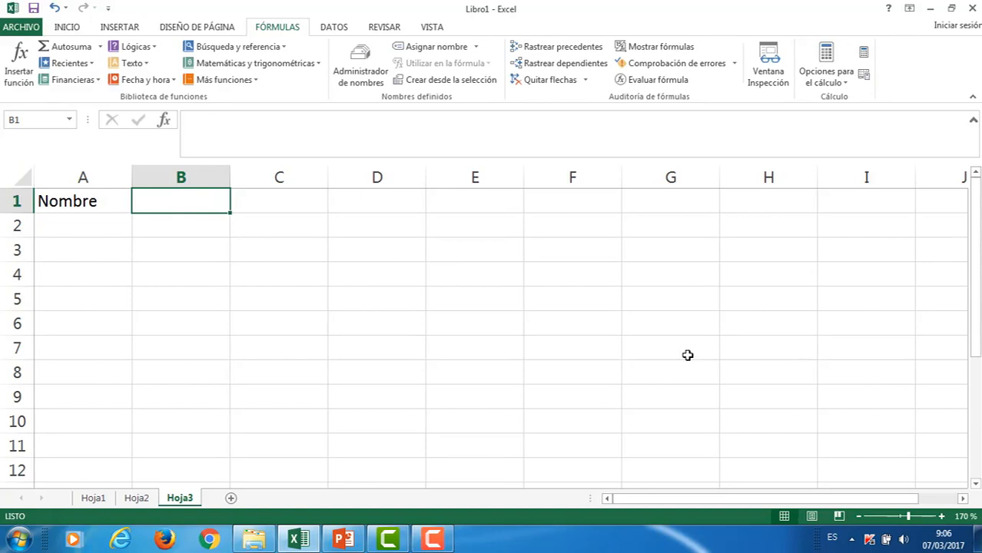
Enter the header "Días trabajados" in B1 and fit column B's width to its text
text(Dí)
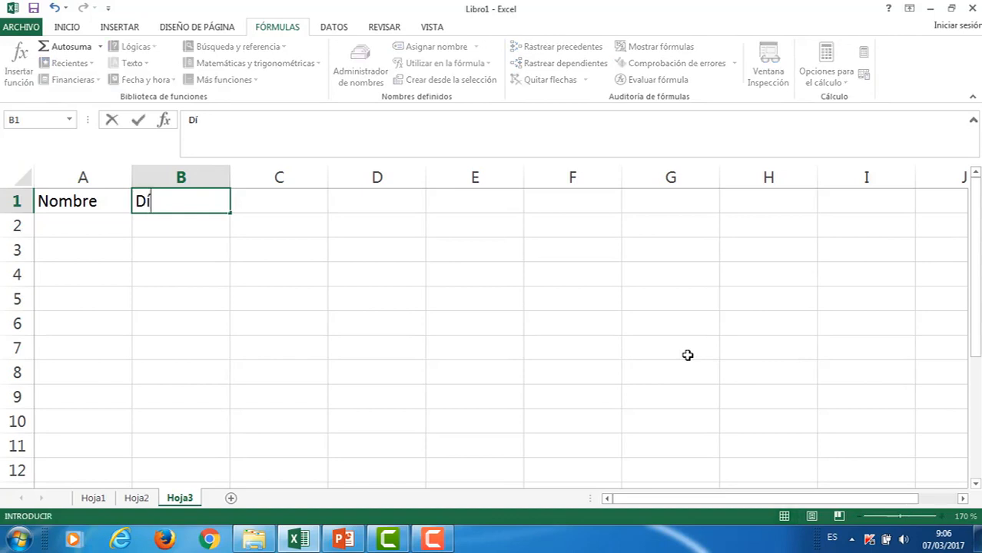
text(as trabajados)
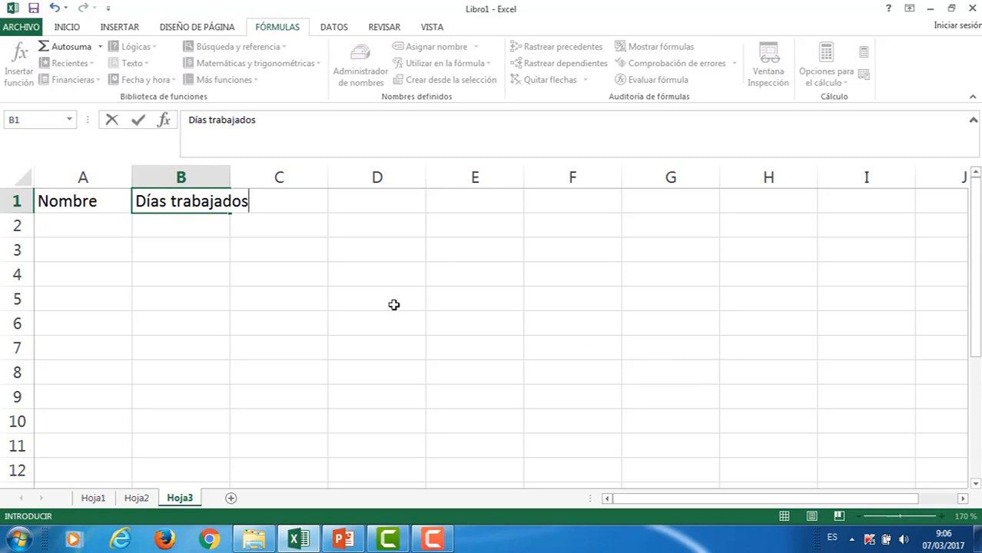
click(336, 290)
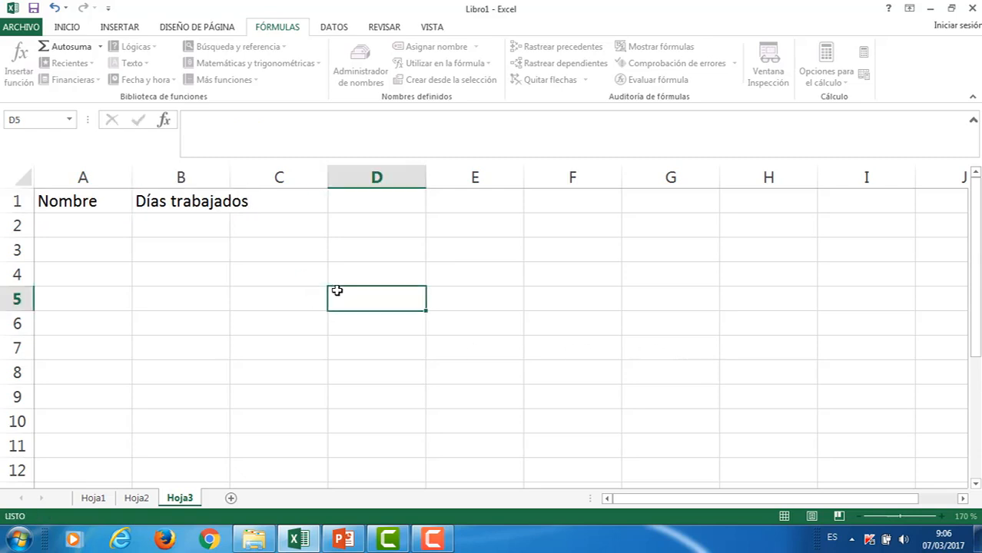
double_click(229, 175)
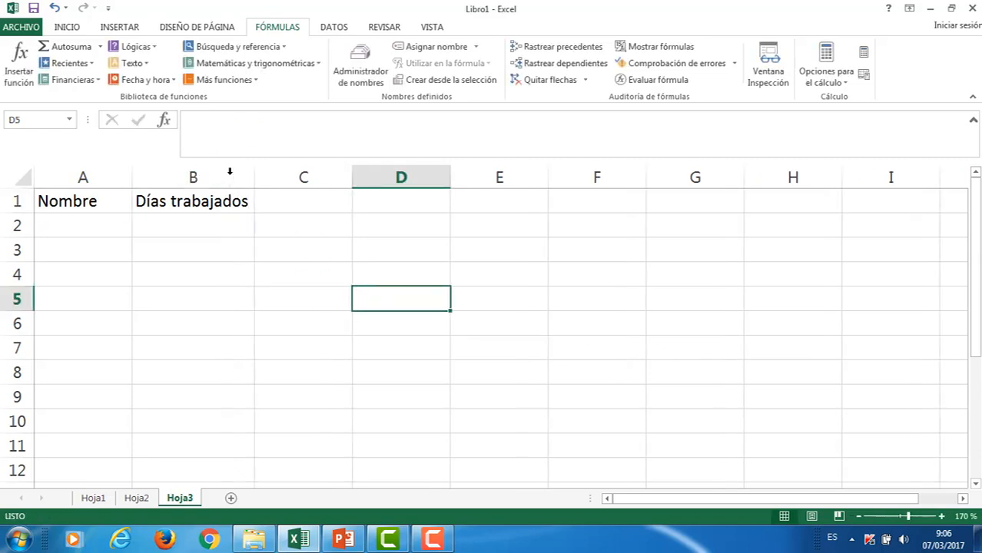
Enter the header "Vacaciones" in C1
click(292, 209)
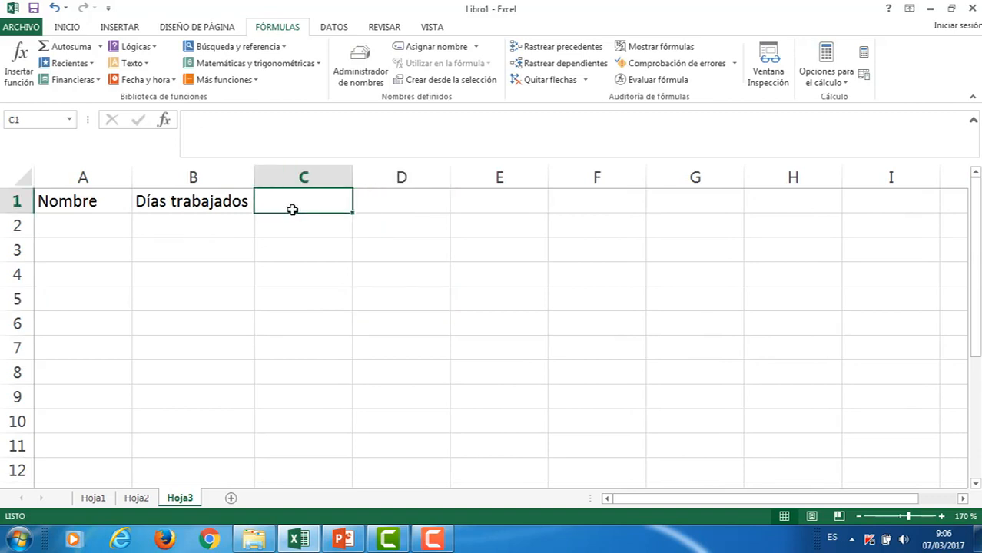
text(va)
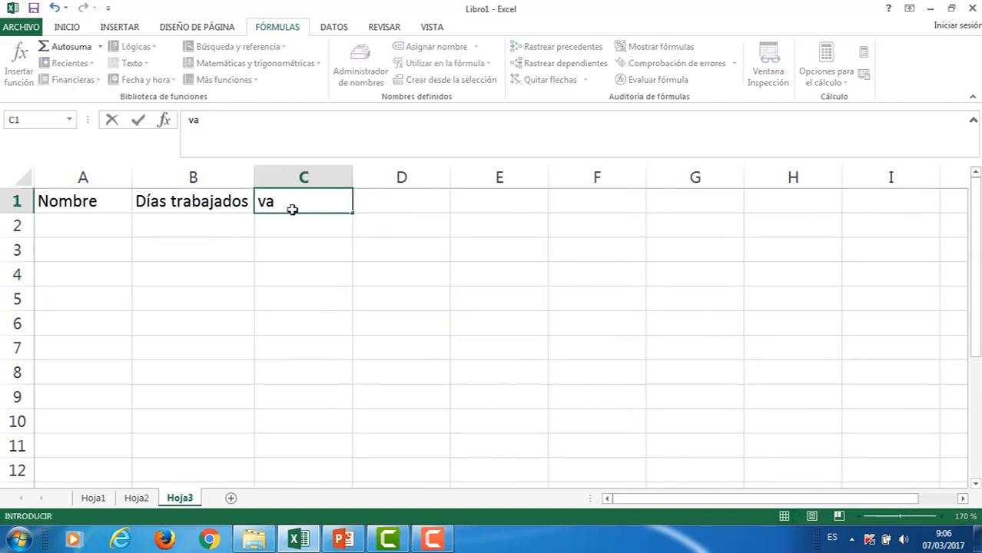
key(BackSpace)
key(BackSpace)
text(Vacaciones)
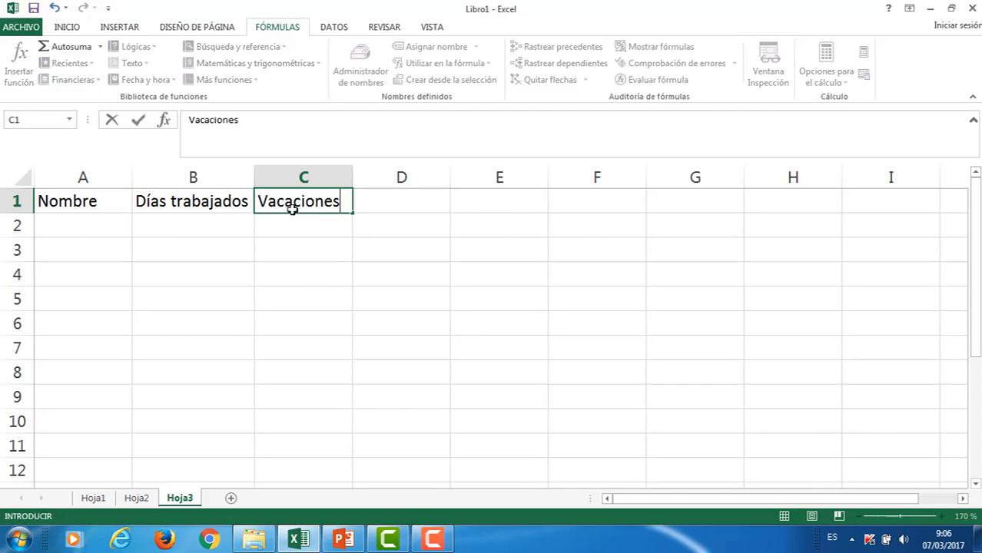
key(Return)
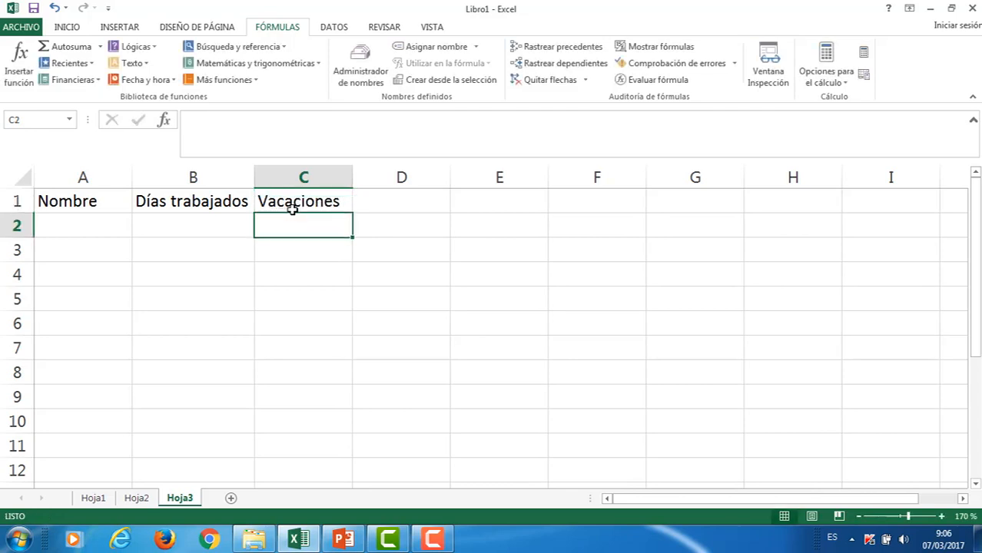
Fill the Nombre column, cells A2 to A7, with six employees' first names
click(109, 226)
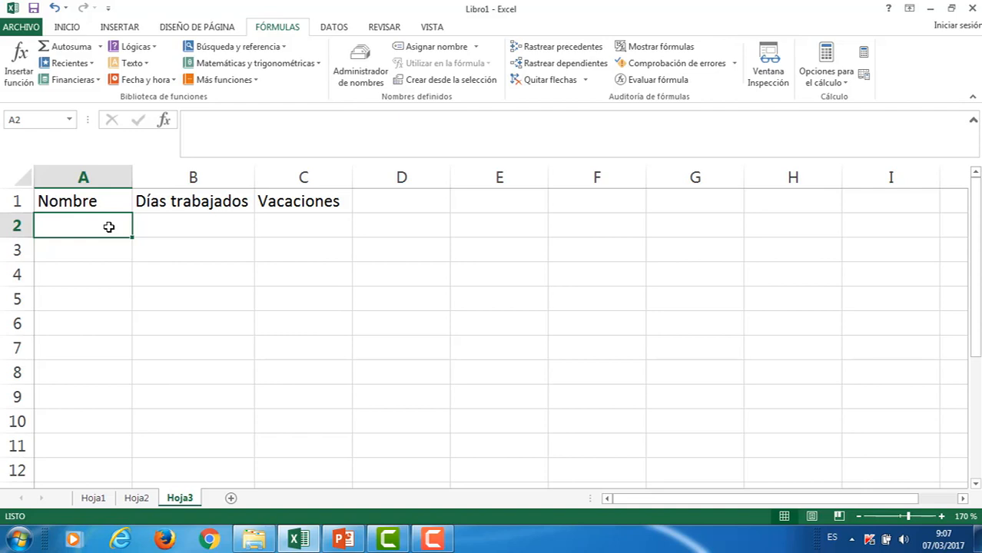
text(Jos)
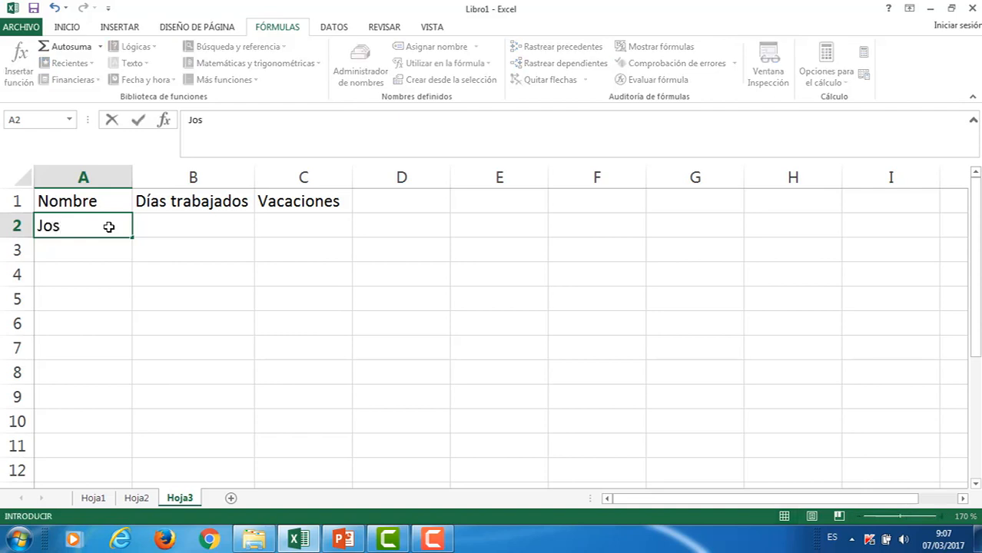
text(é)
key(Return)
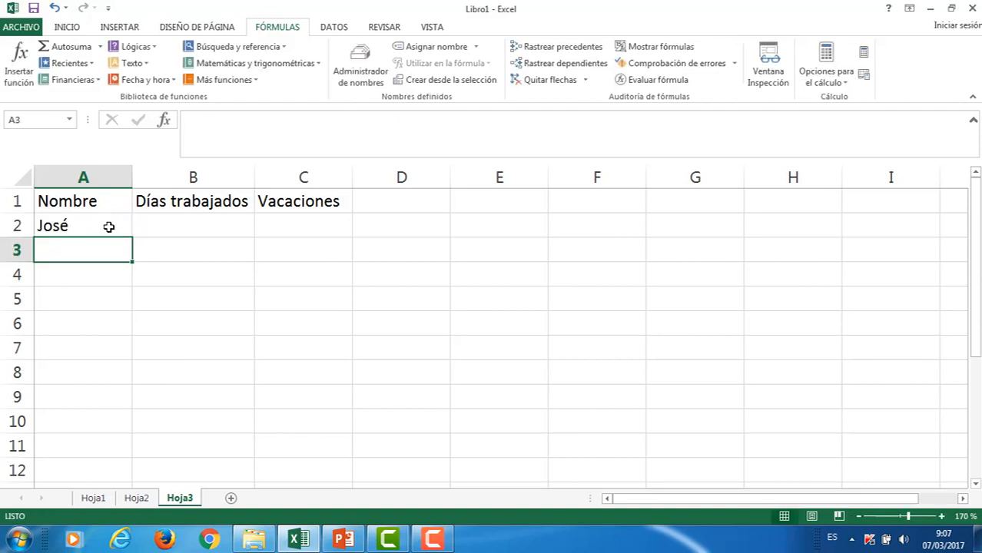
text(María)
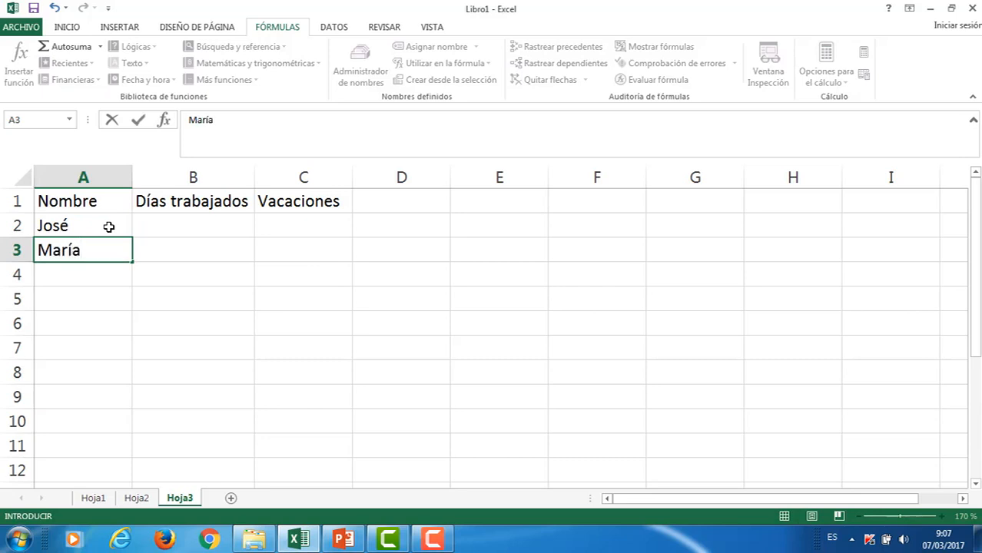
key(Return)
text(Pedro)
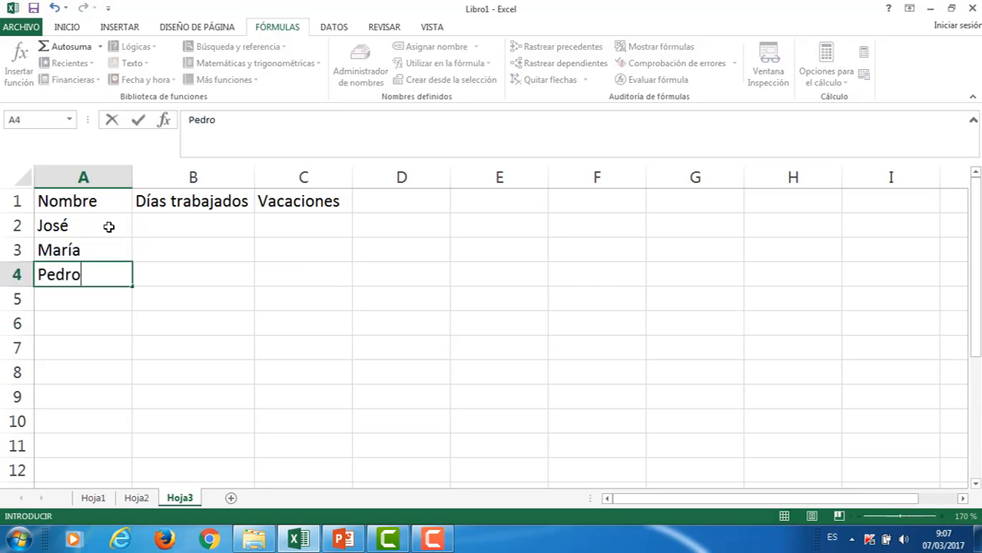
key(Return)
text(Pa)
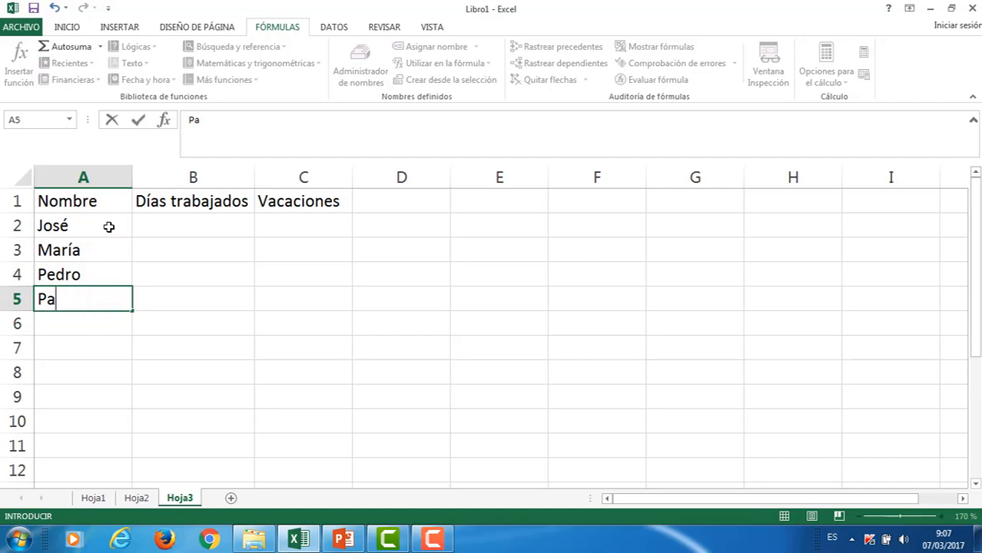
text(blo)
key(Return)
text(Gloria)
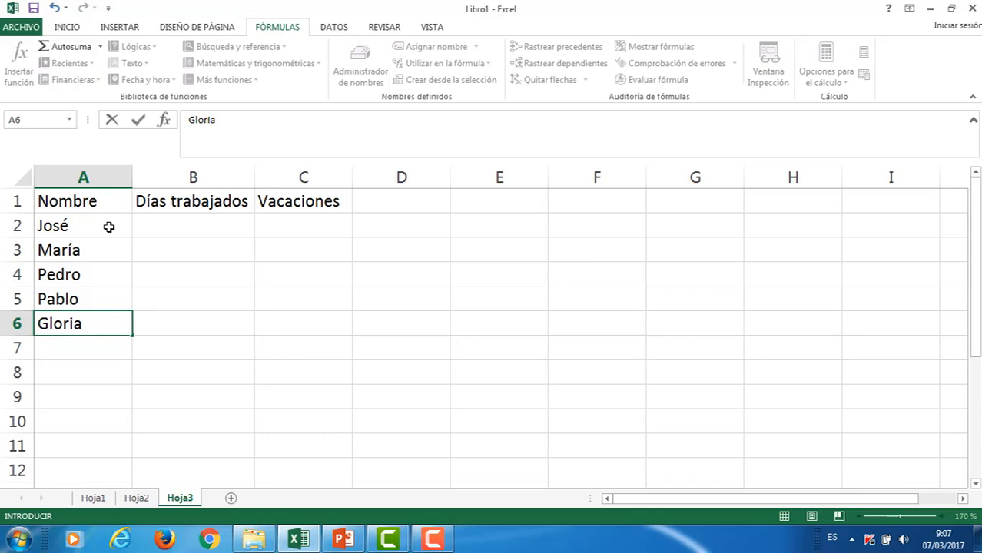
key(Return)
text(P)
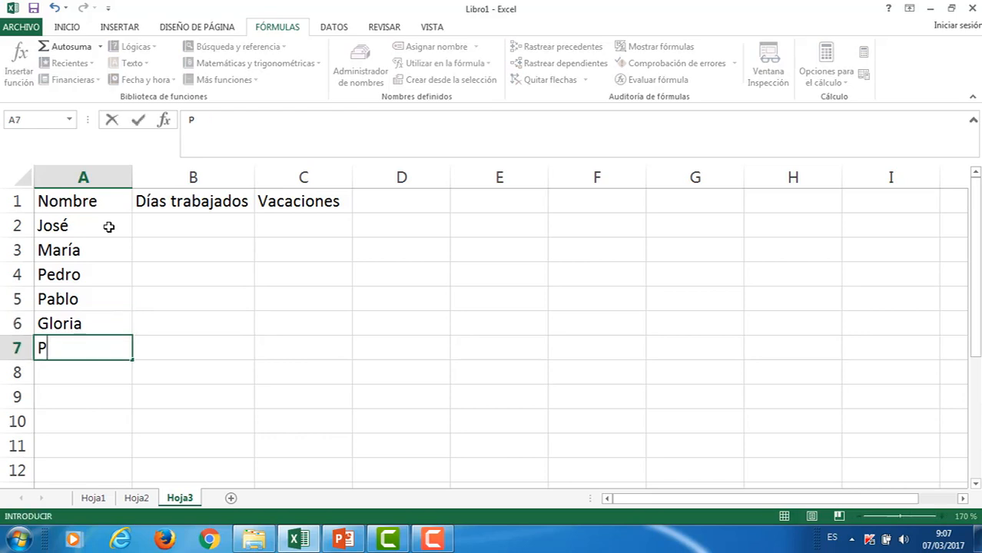
text(atricia)
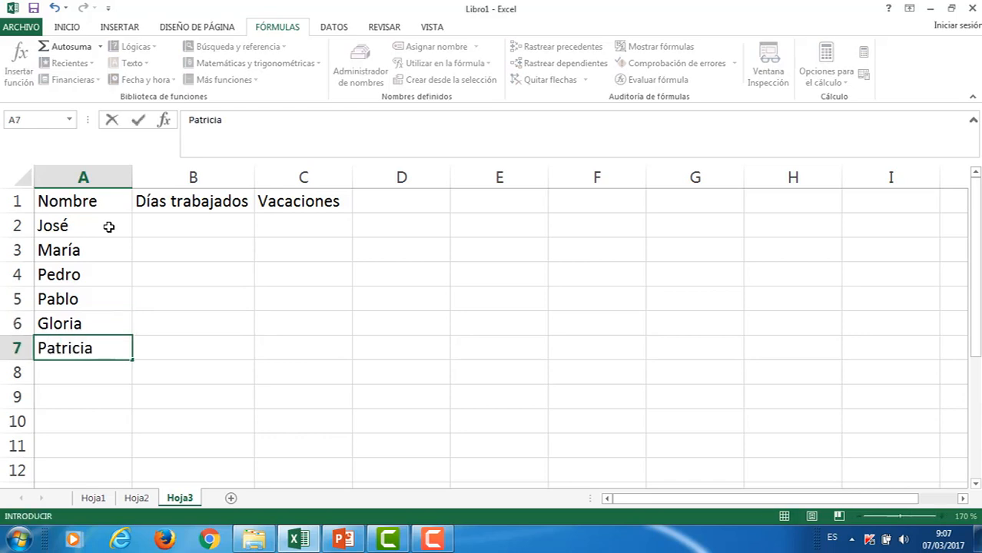
Enter the days worked in B2 to B7: 300, 270, 360, 205, 400 and 359
click(152, 228)
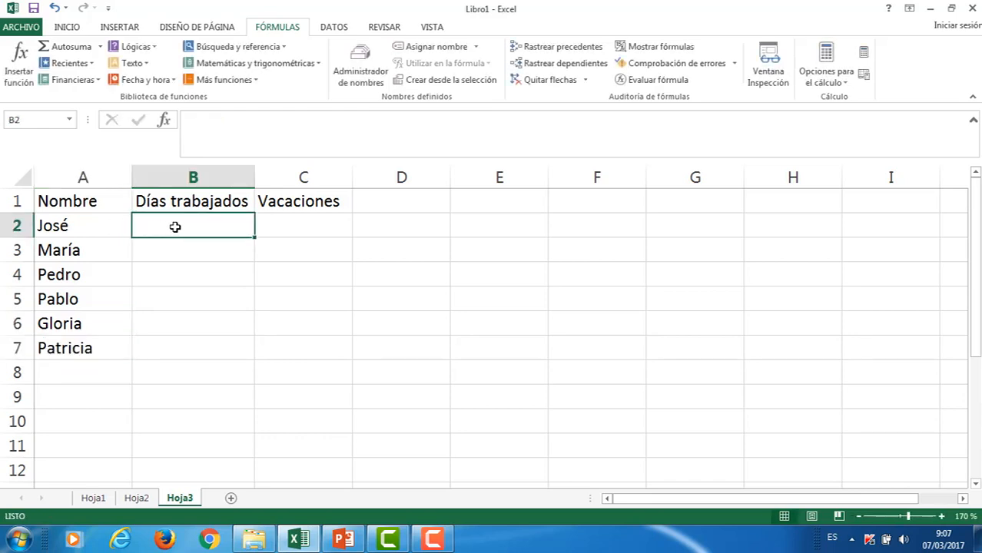
text(300)
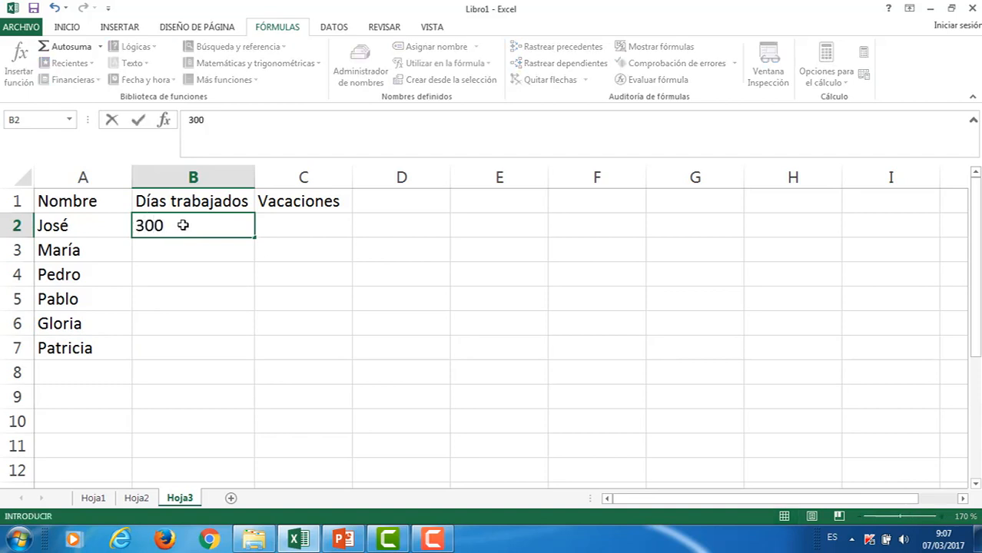
key(Return)
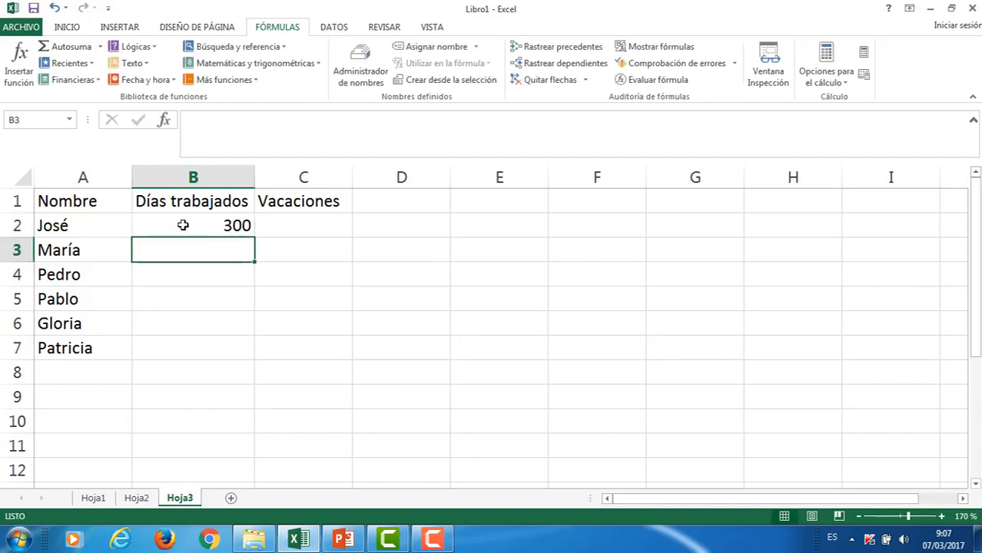
text(270)
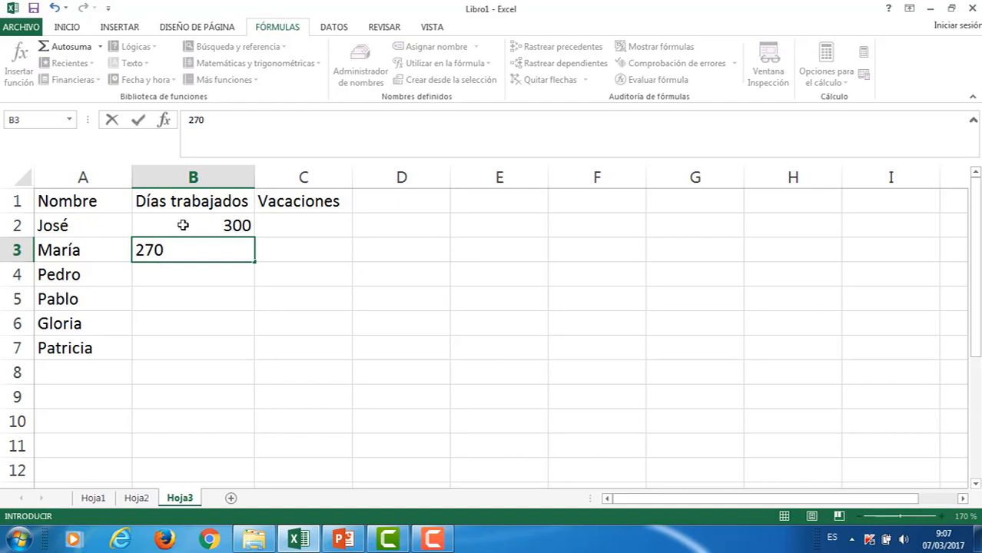
key(Return)
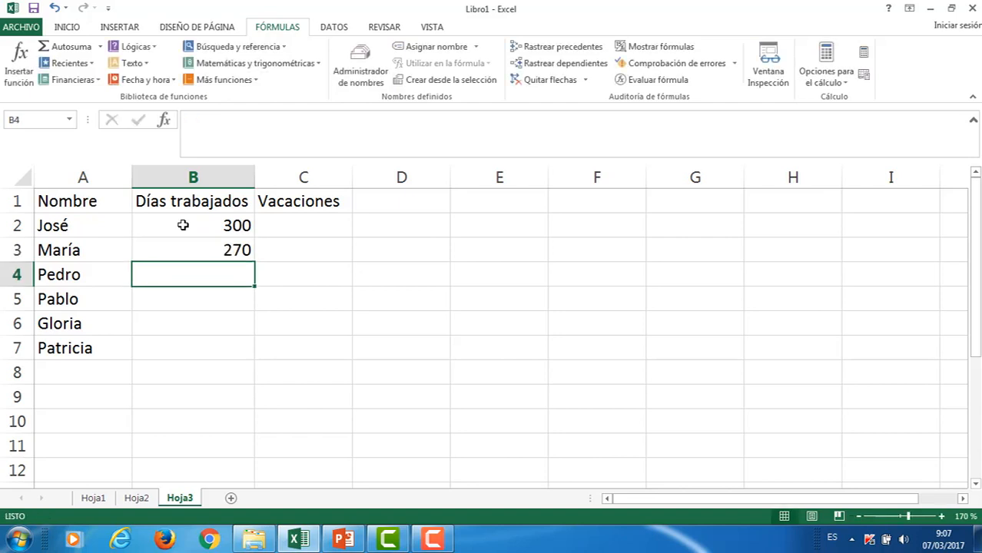
text(360)
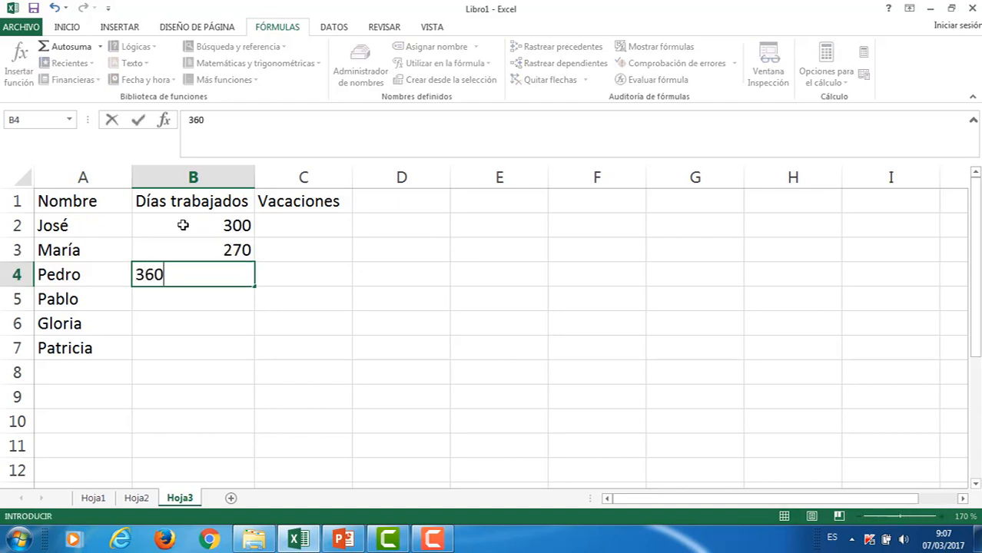
key(Return)
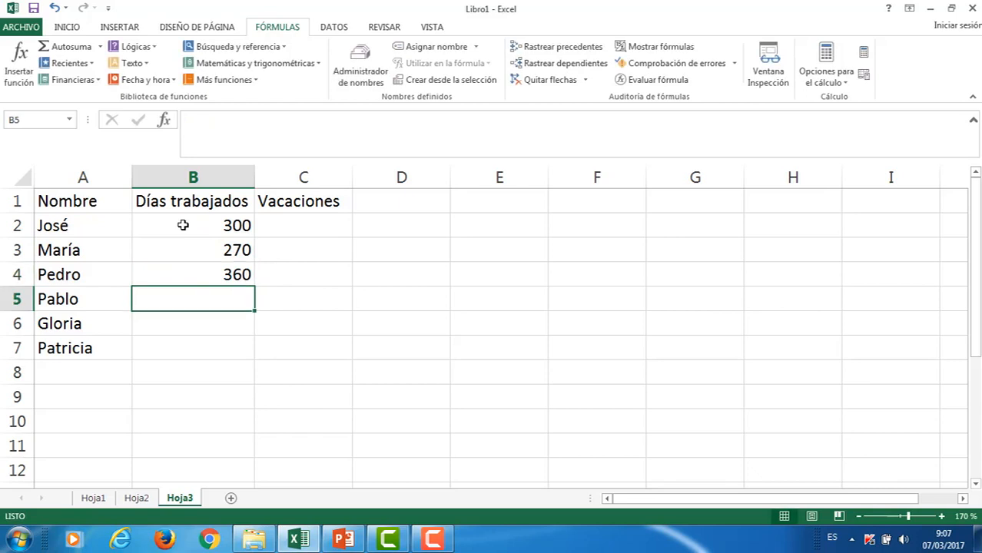
text(205)
key(Return)
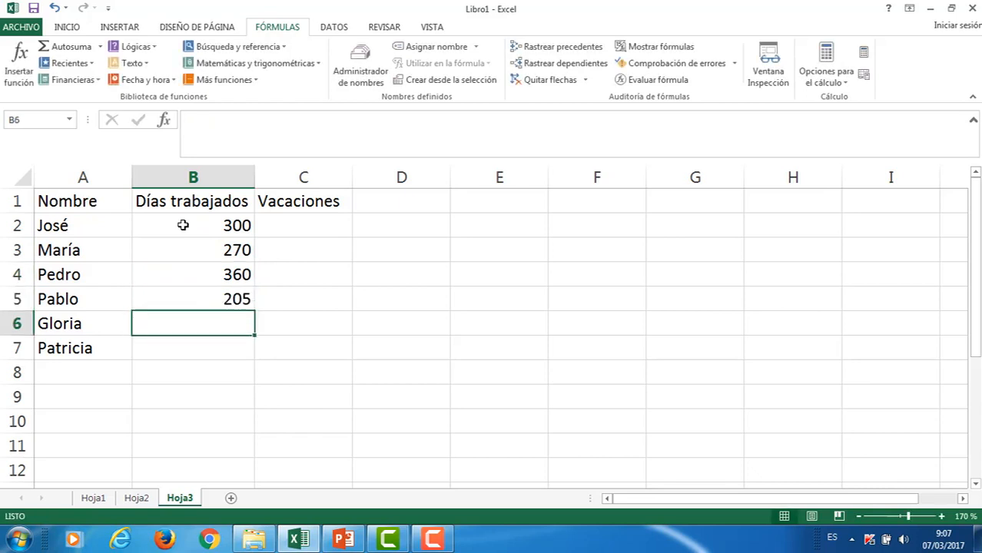
text(400)
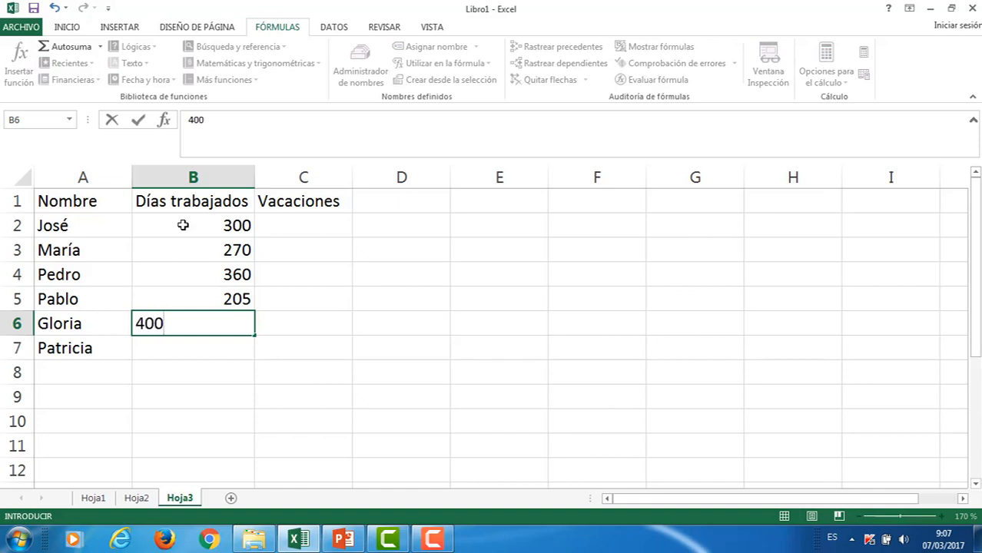
key(Return)
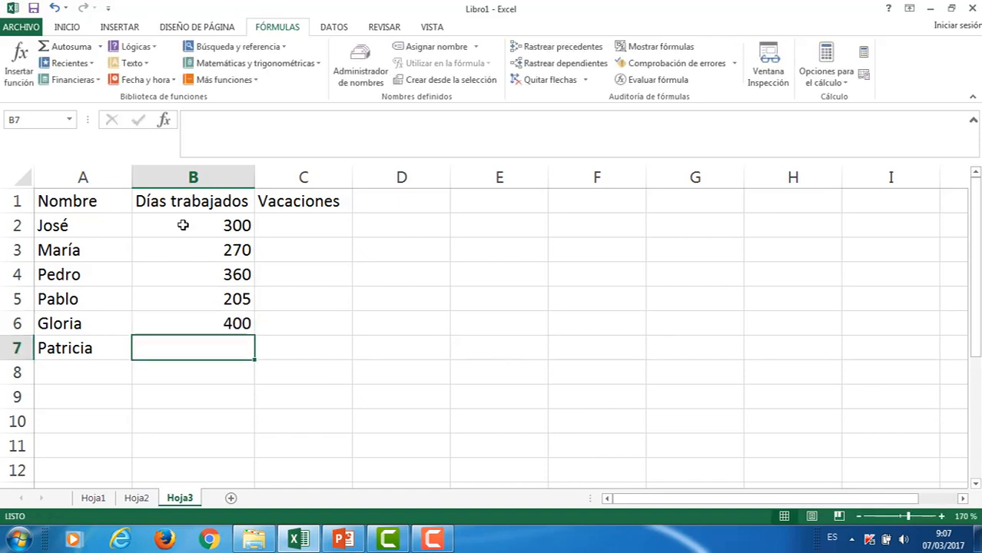
text(359)
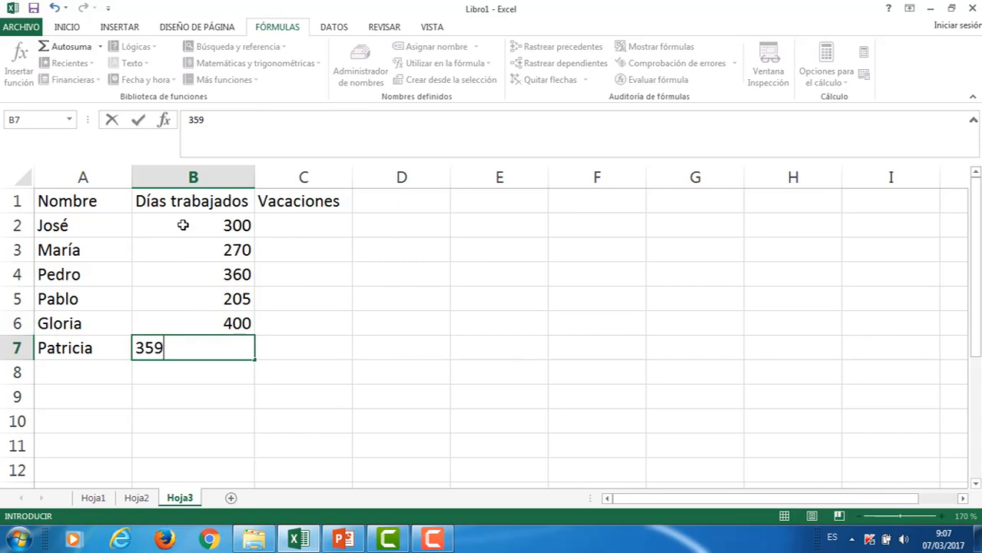
key(Return)
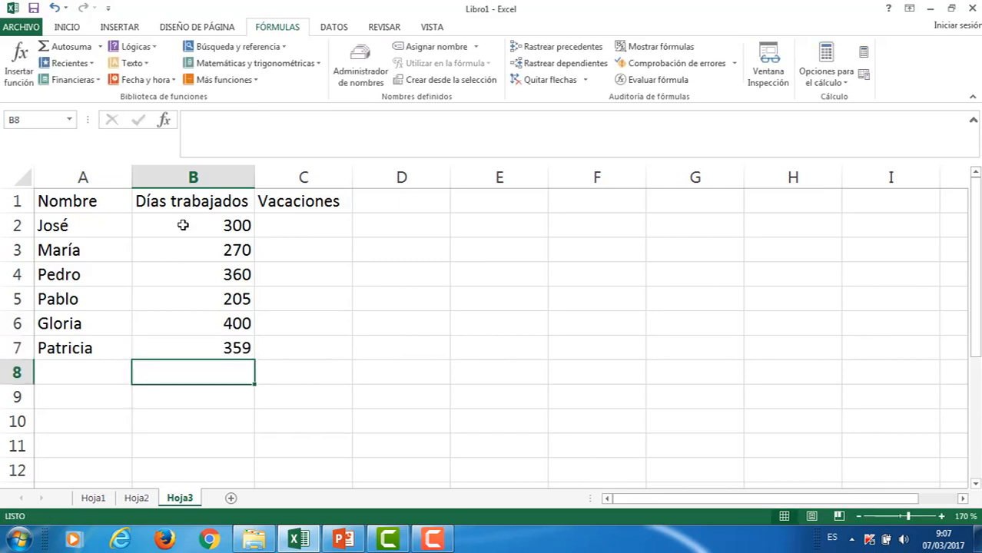
Enter =SI(B2>=360;"sí tiene derecho";"no tiene derecho") in C2 and fit column C's width to its text
click(289, 226)
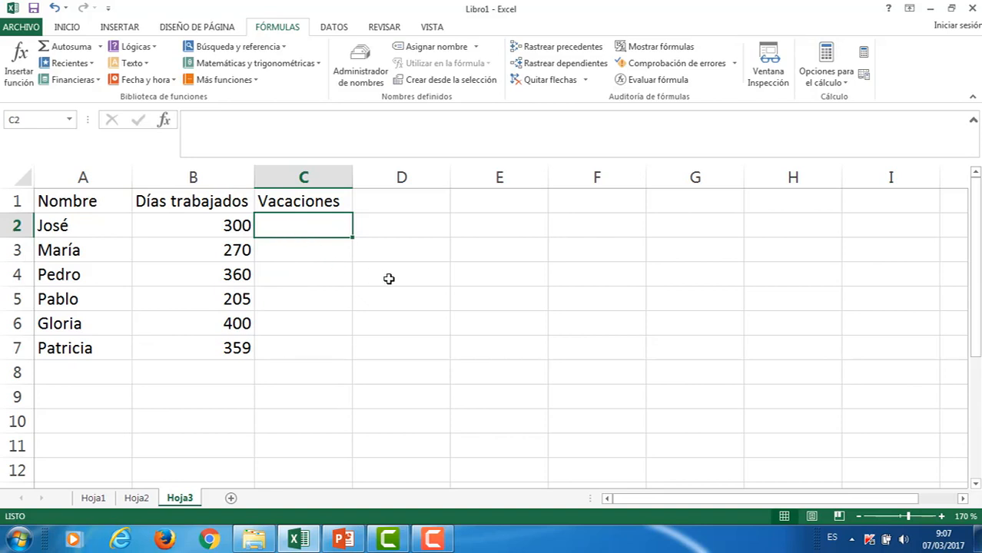
text(=si()
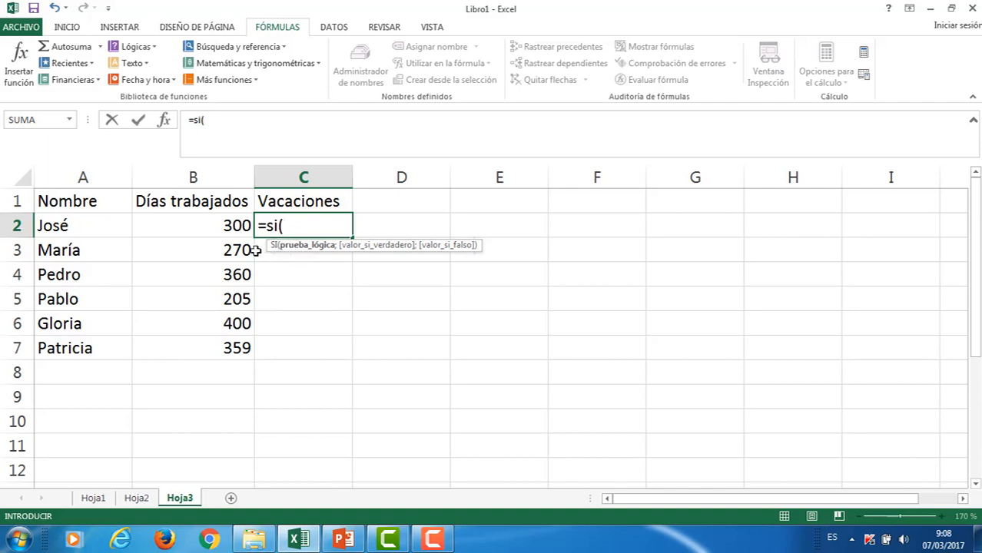
click(216, 225)
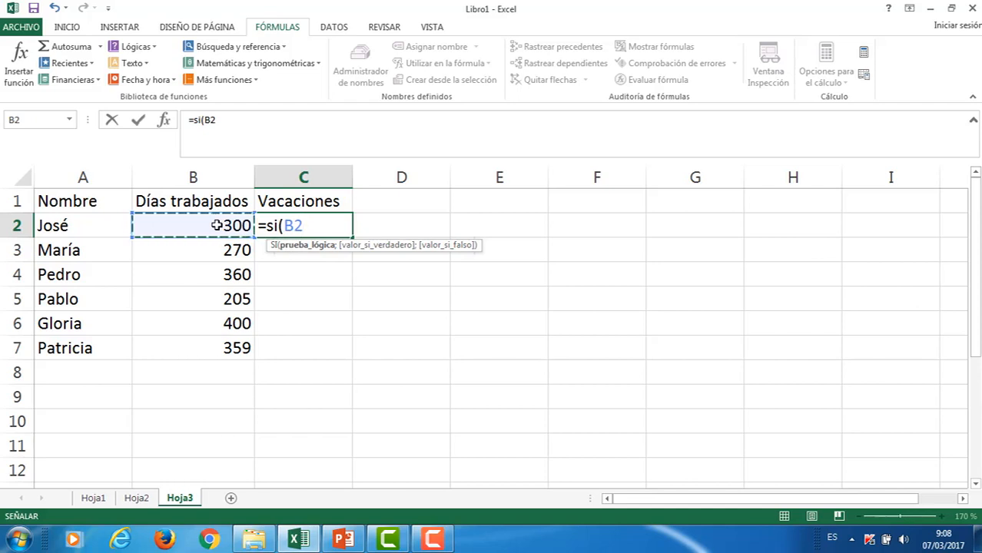
text(>)
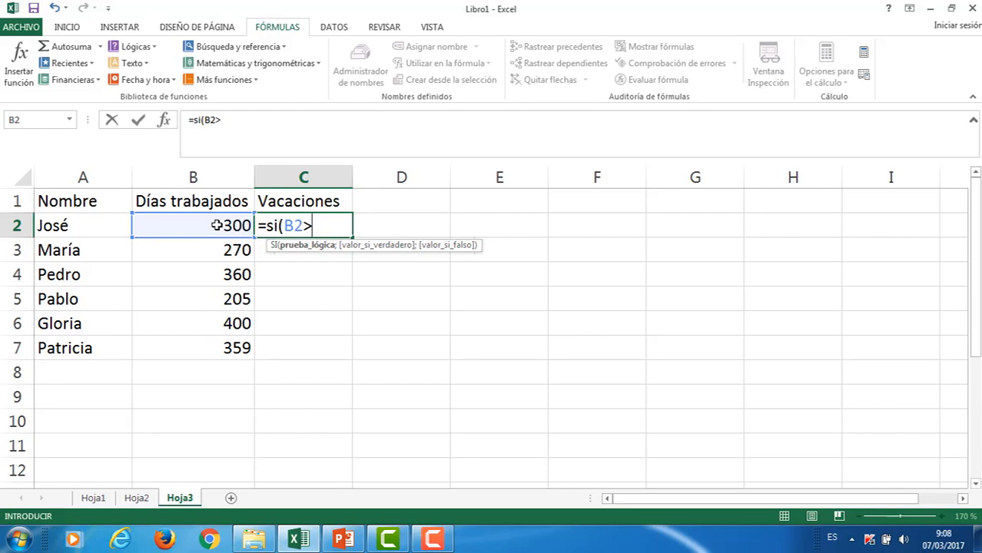
text(=369)
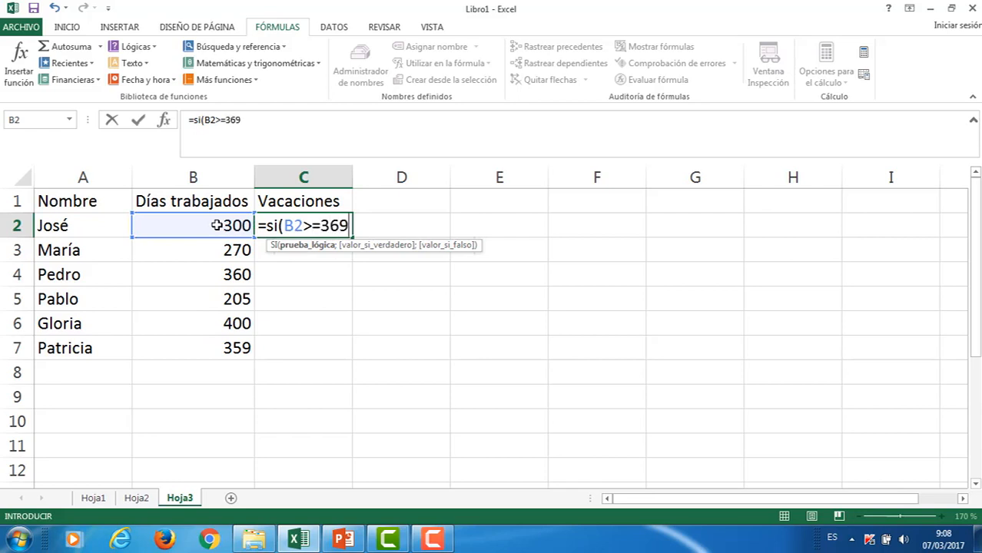
key(BackSpace)
text(0;")
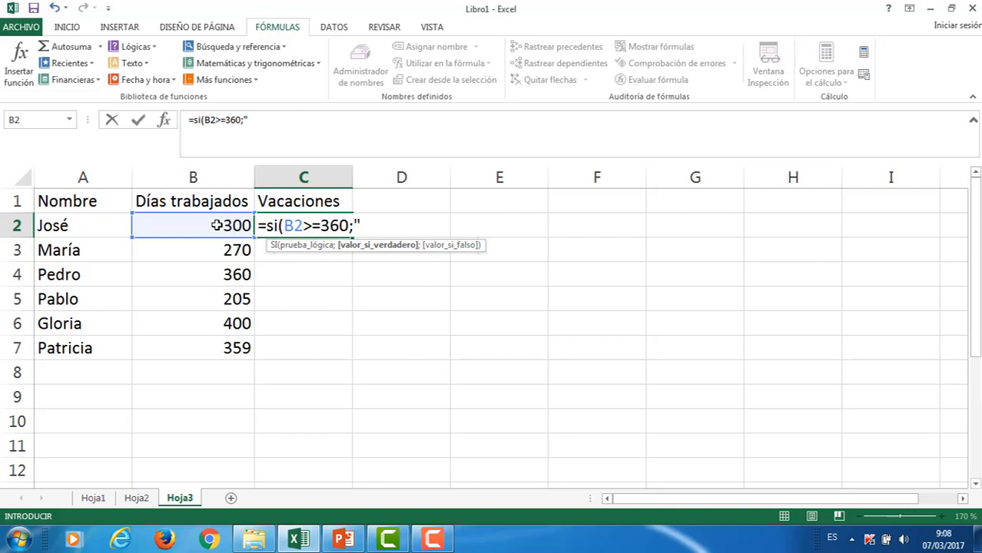
text(sí tiene d)
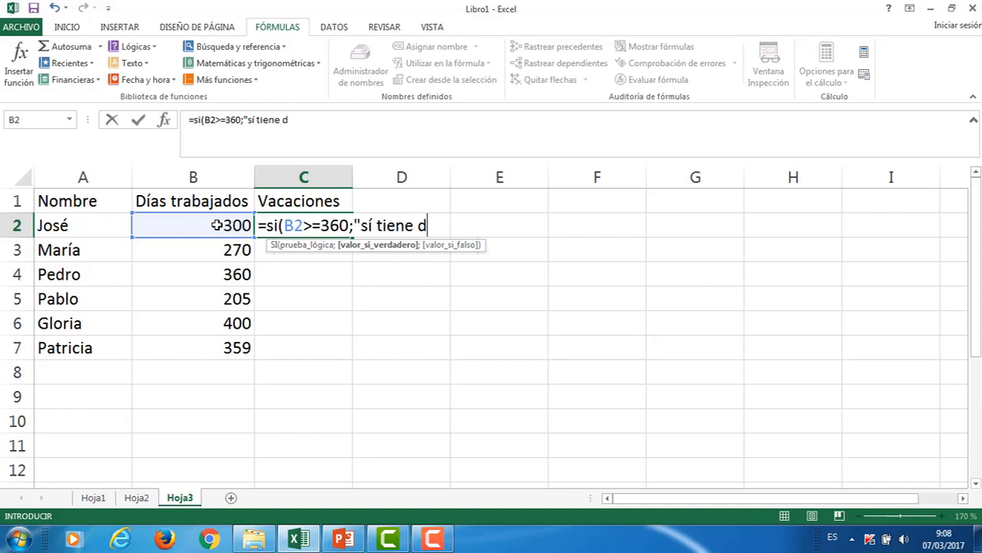
text(erecho")
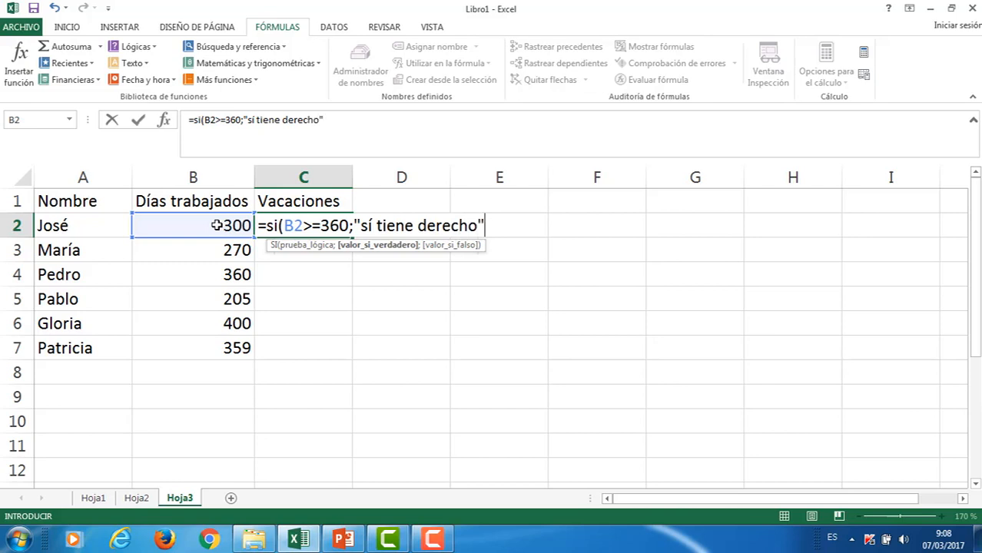
text(;)
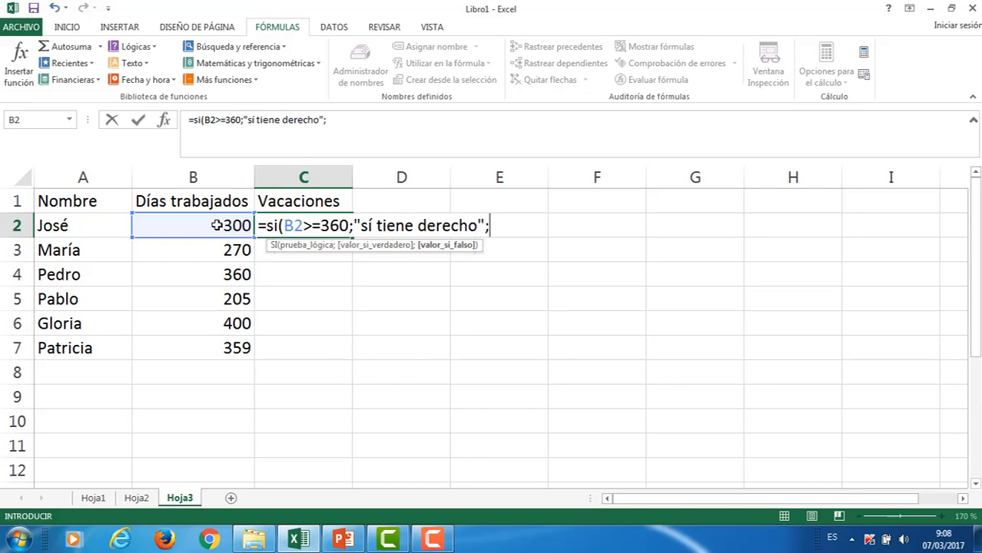
text("no tiene derecho)
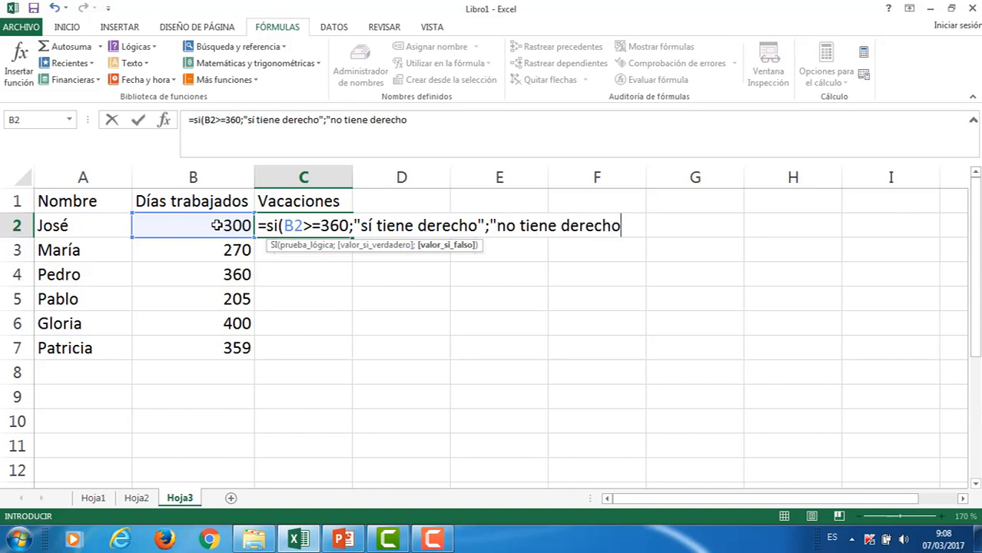
text("))
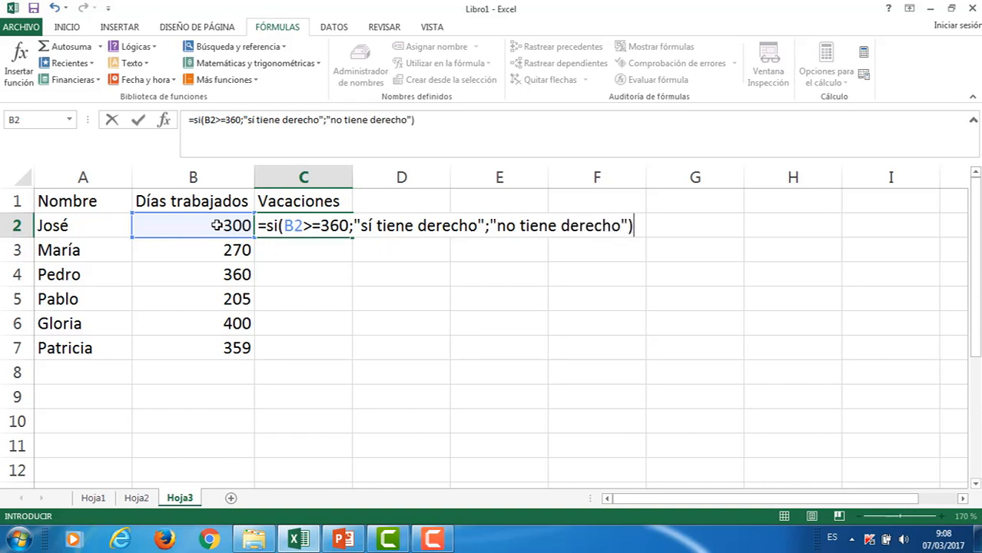
key(Return)
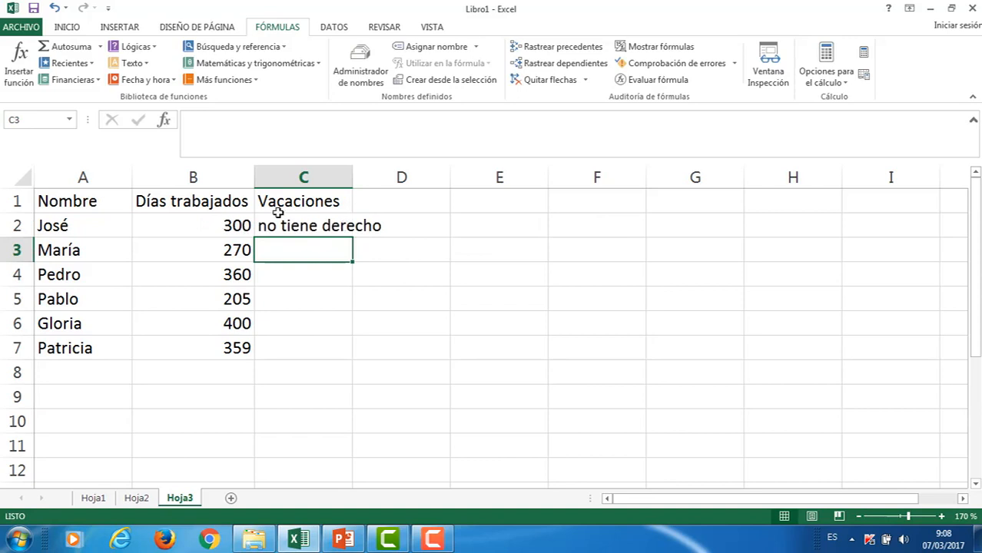
double_click(354, 177)
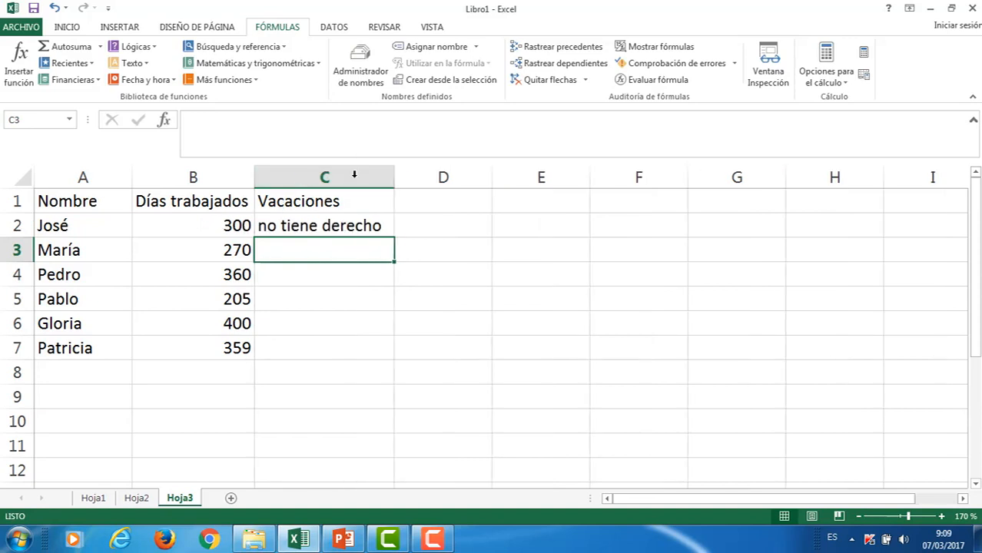
Fill the C2 formula down the Vacaciones column through C7
click(329, 225)
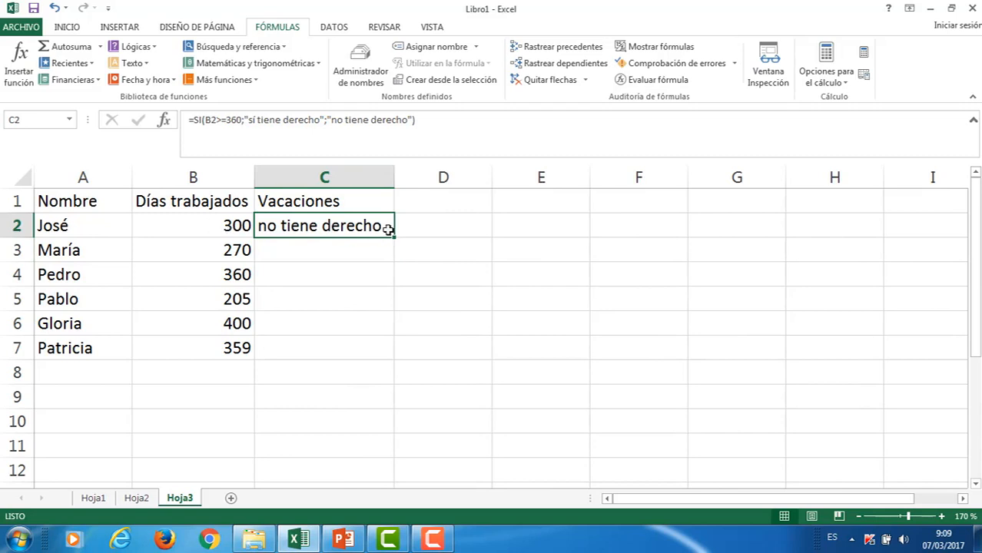
drag(393, 235, 390, 357)
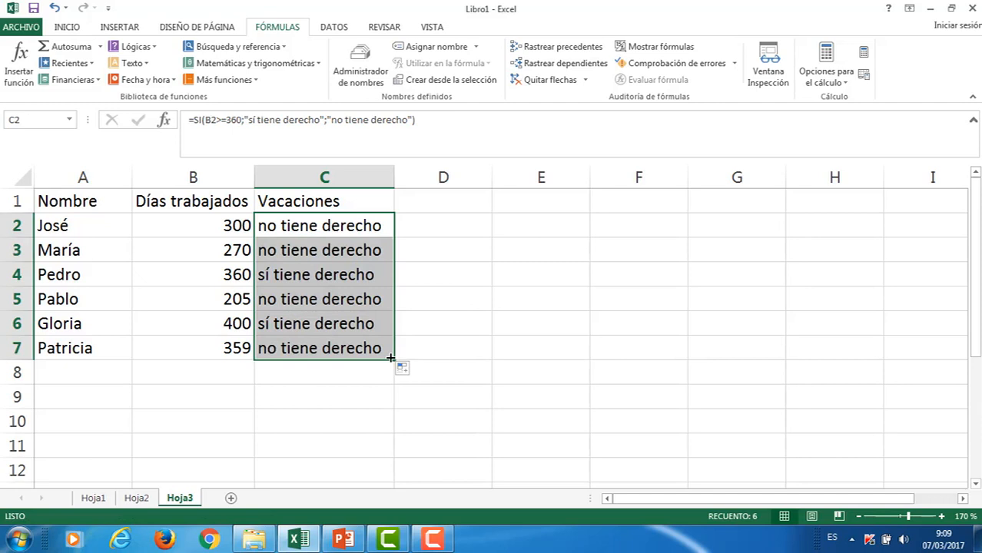
click(55, 9)
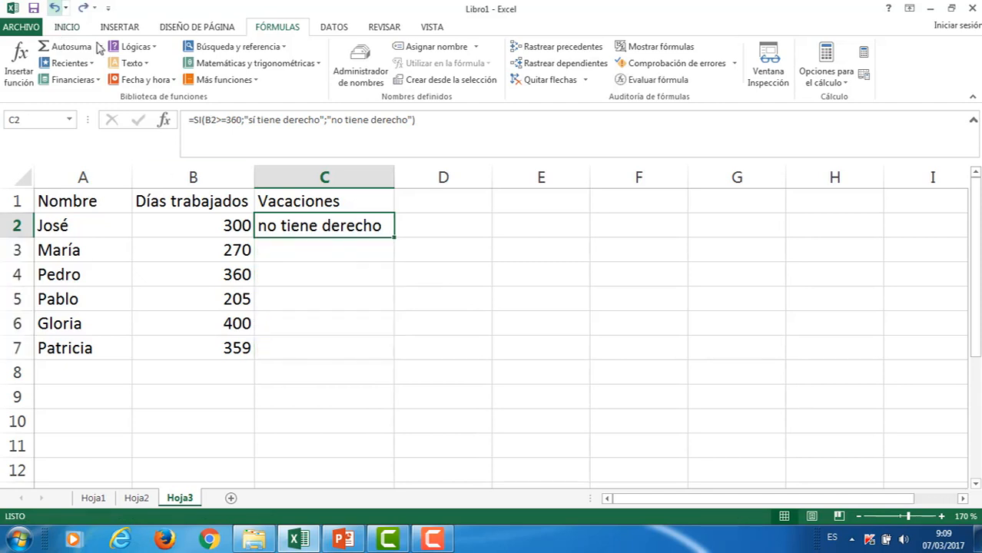
double_click(394, 238)
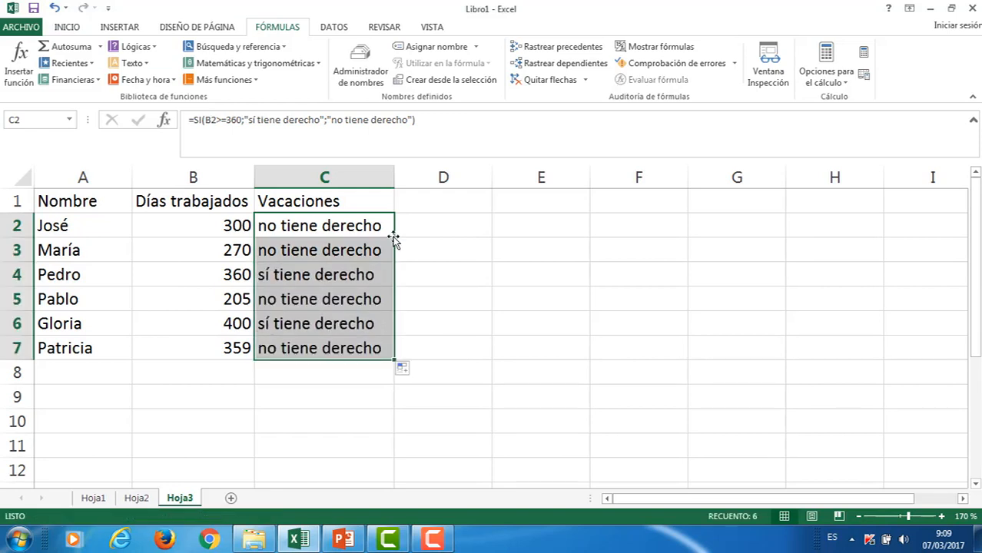
Review the copied SI formulas in C3, C4, C6 and C7
click(345, 252)
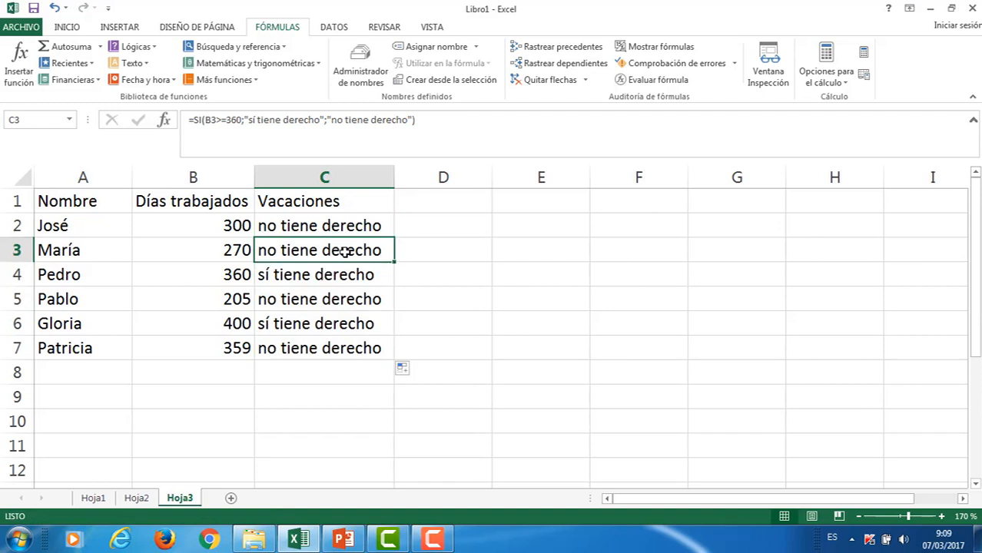
click(335, 282)
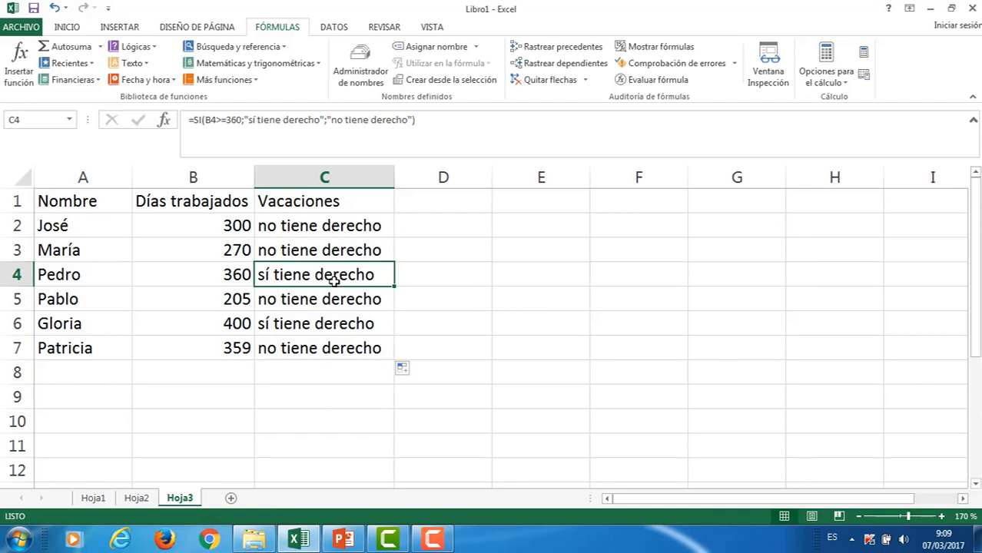
click(320, 323)
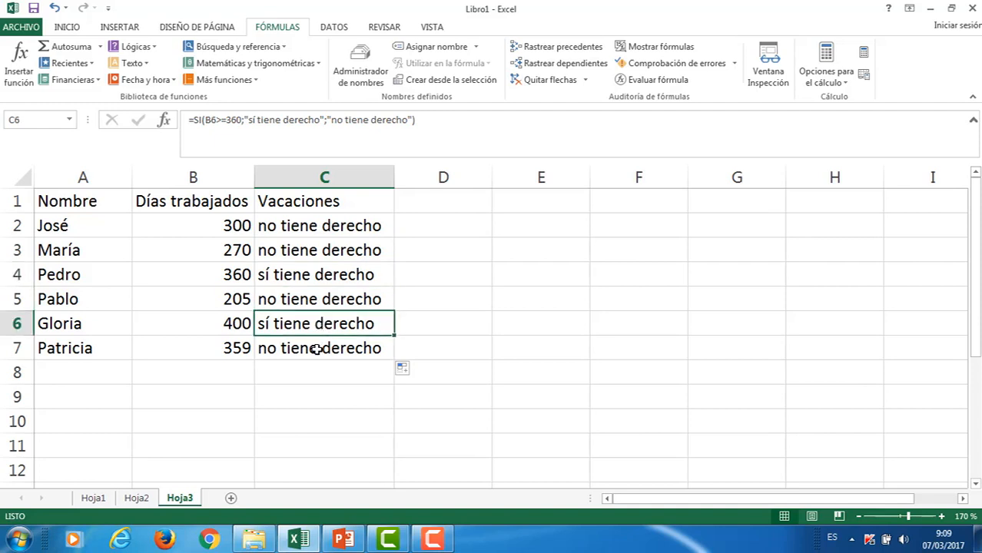
click(316, 349)
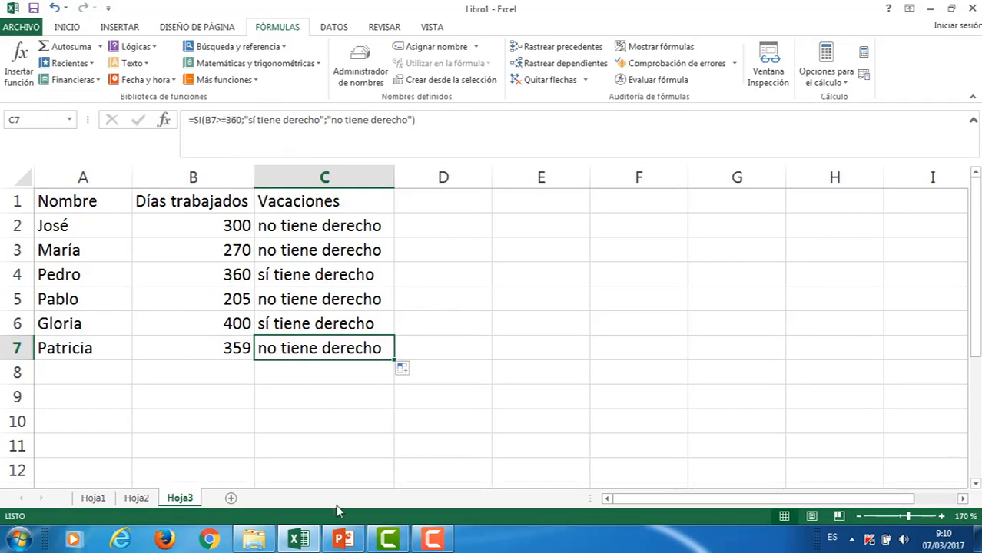
Switch to the PowerPoint presentation and view the "Referencias" slide and the "Componentes básicos" slide
click(343, 541)
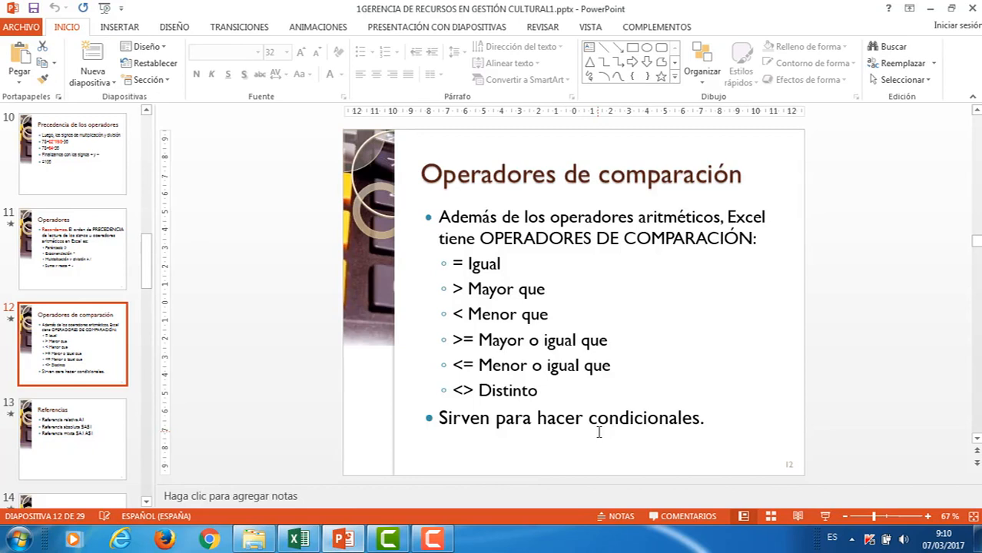
click(56, 447)
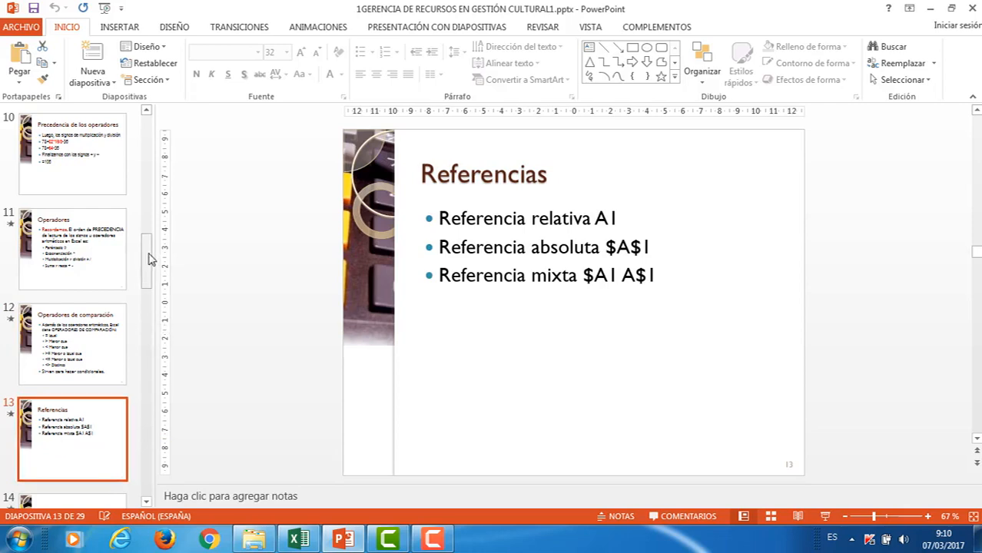
drag(148, 260, 146, 175)
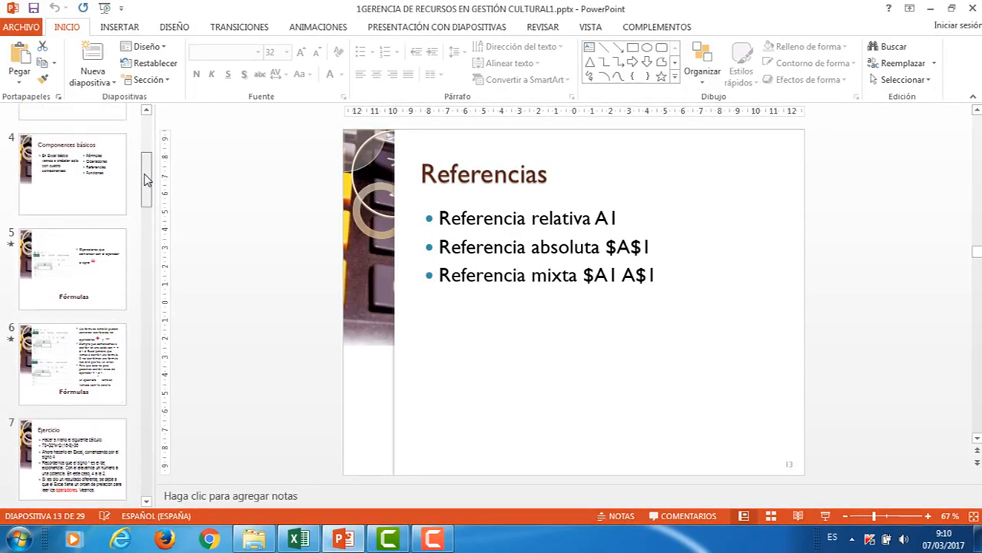
click(94, 189)
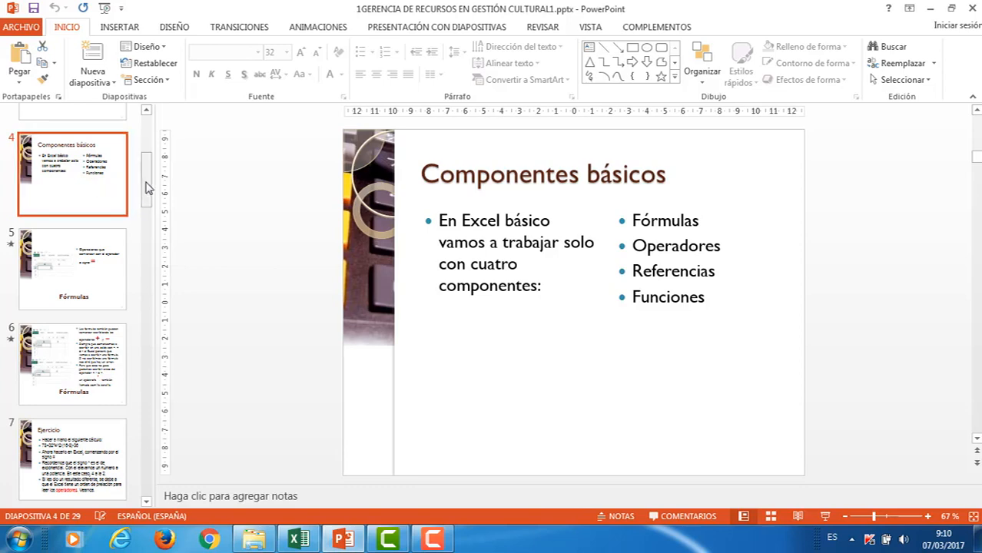
drag(146, 189, 147, 244)
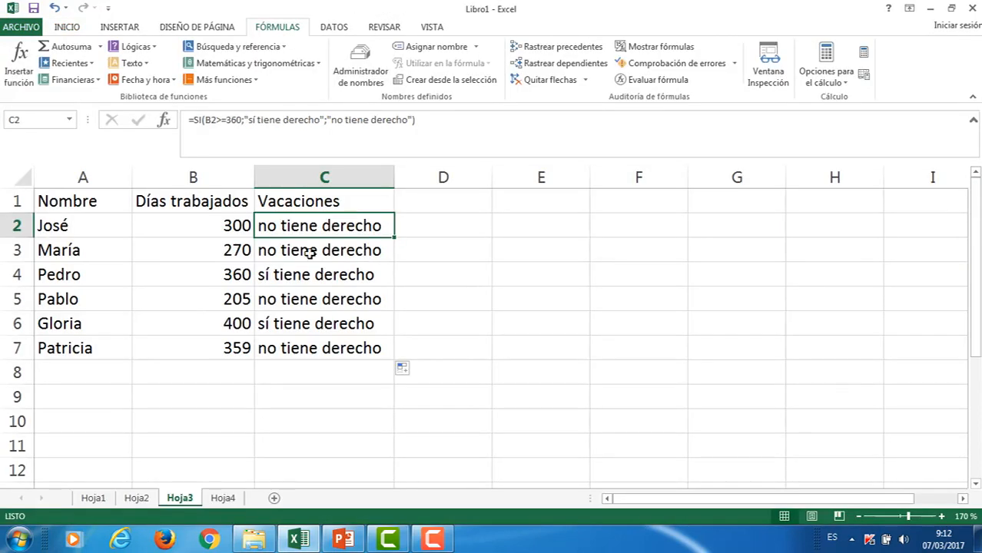
Inspect the cell references in the formulas of C2 and C3 on Hoja3, leaving both formulas as they are
double_click(275, 227)
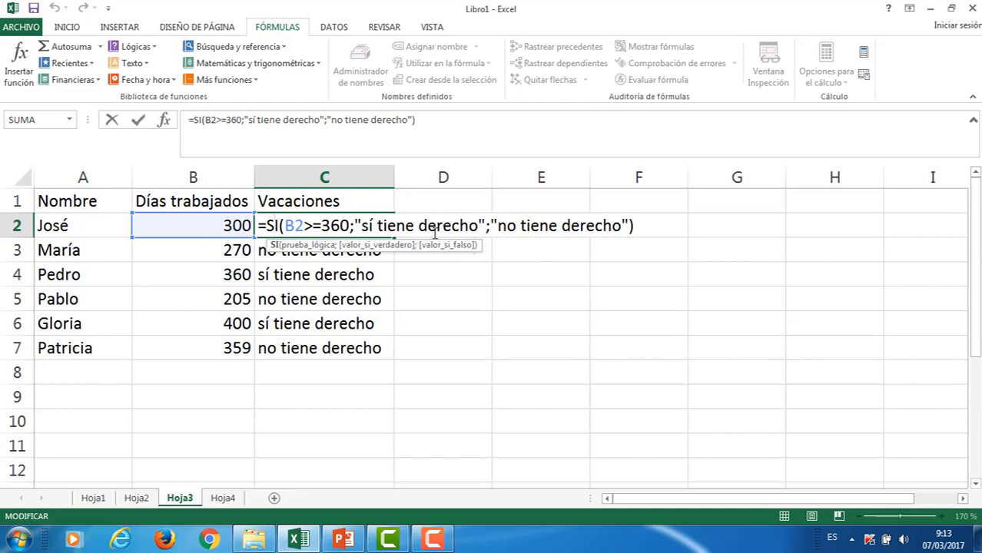
key(Return)
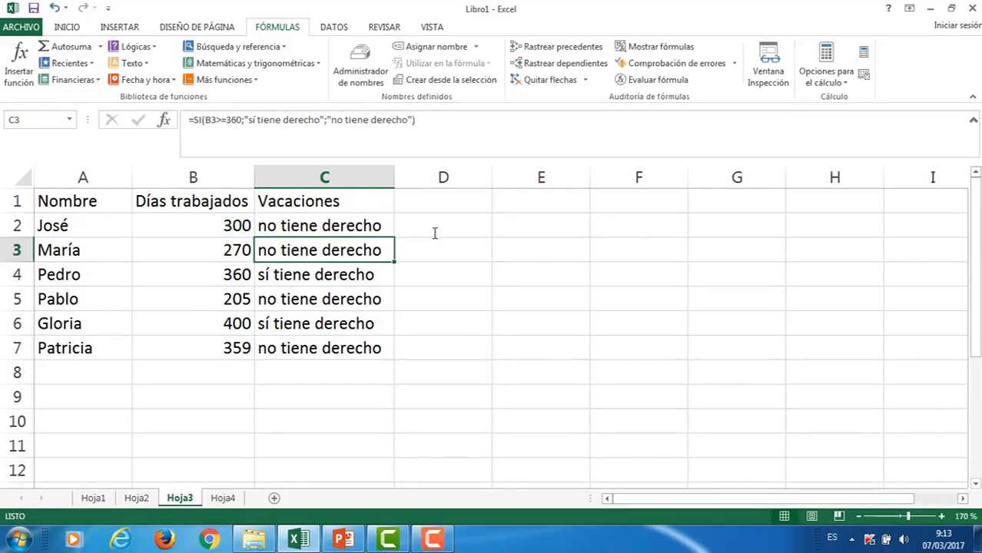
double_click(313, 250)
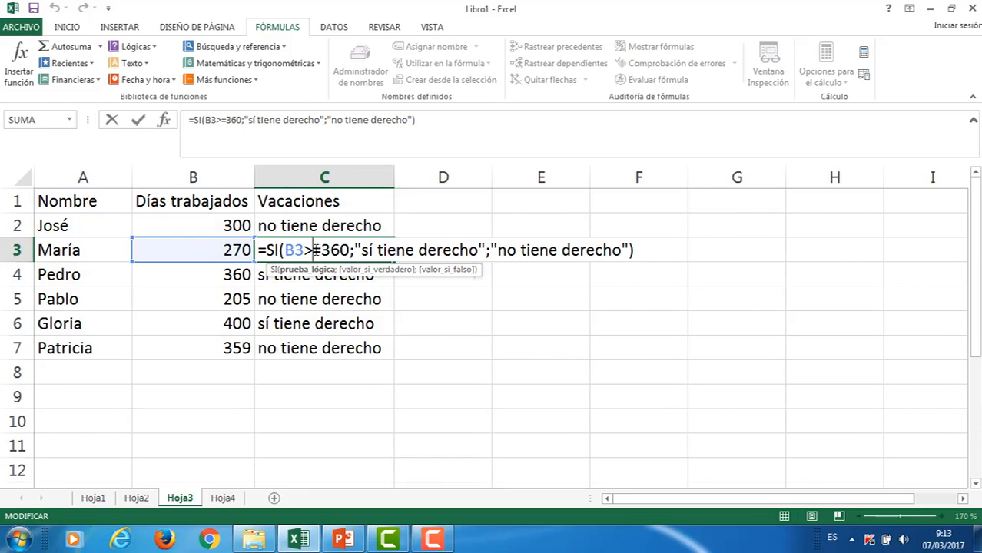
key(Return)
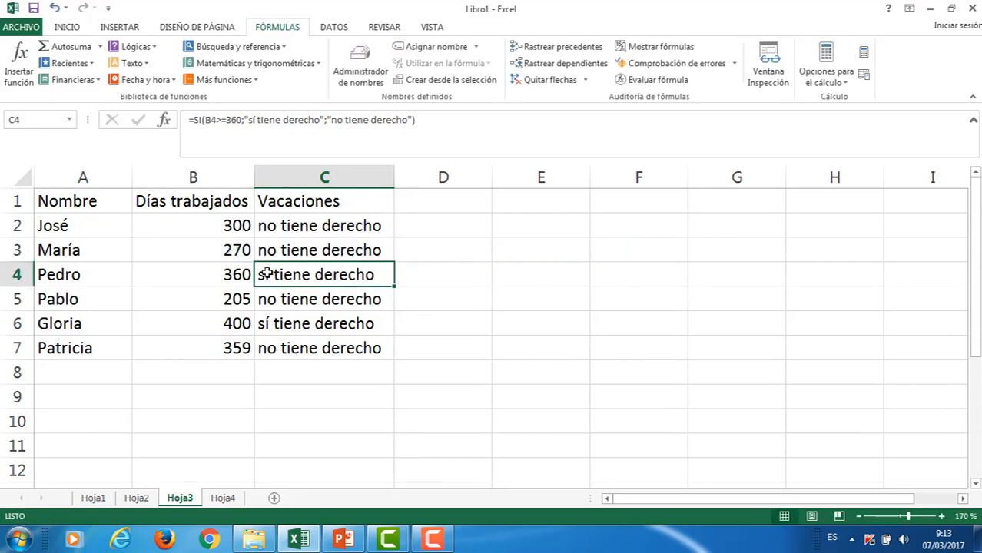
On sheet Hoja4, enter 2950 in A1 and 33 in B1
click(223, 500)
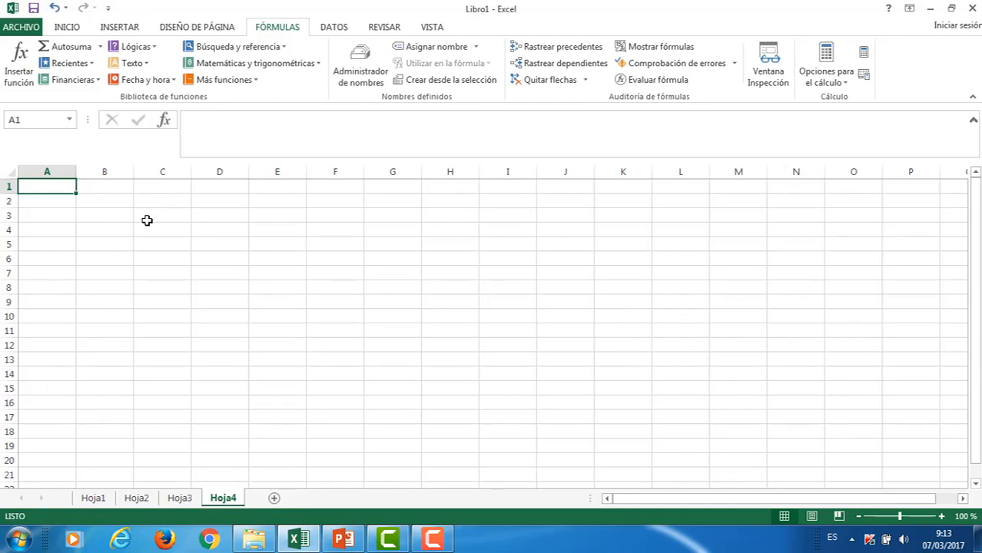
text(2950)
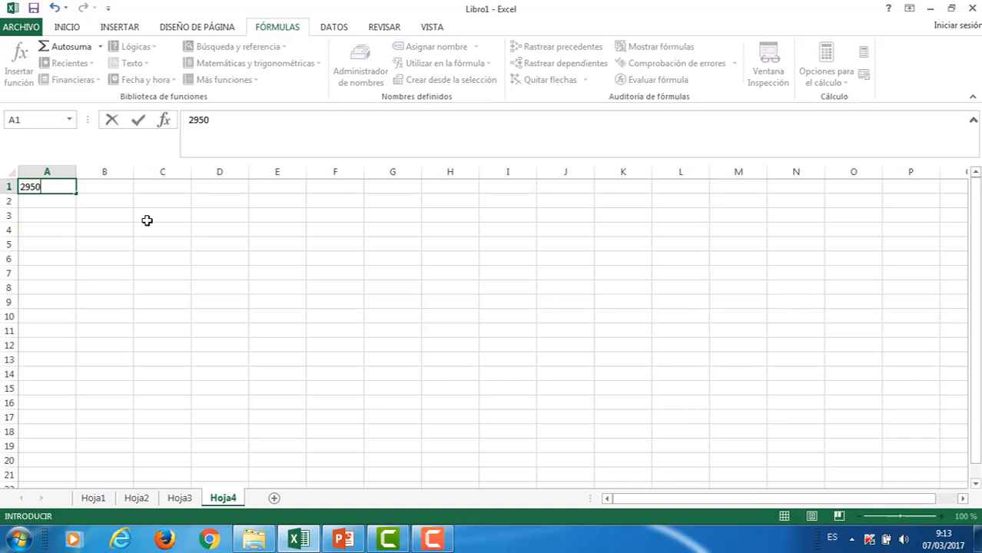
key(Tab)
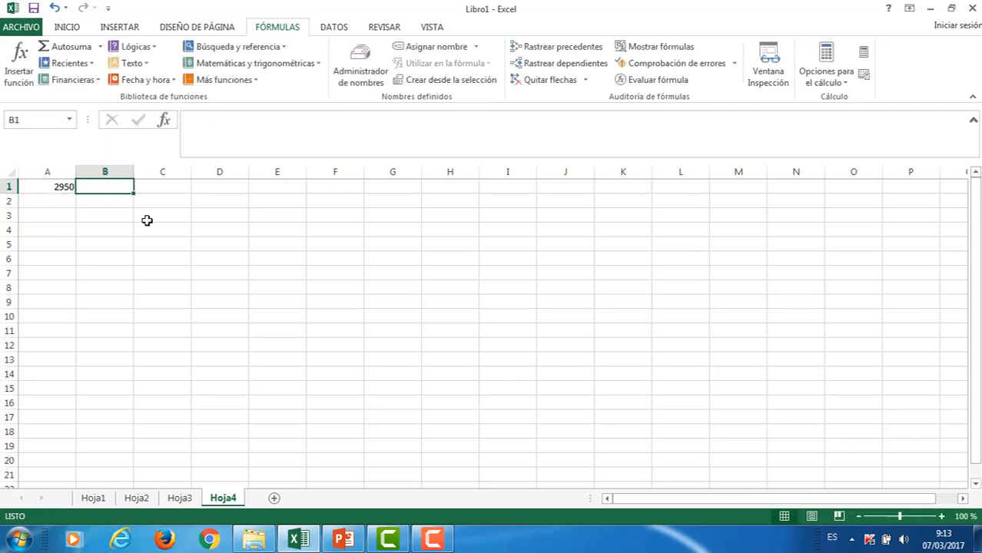
text(33)
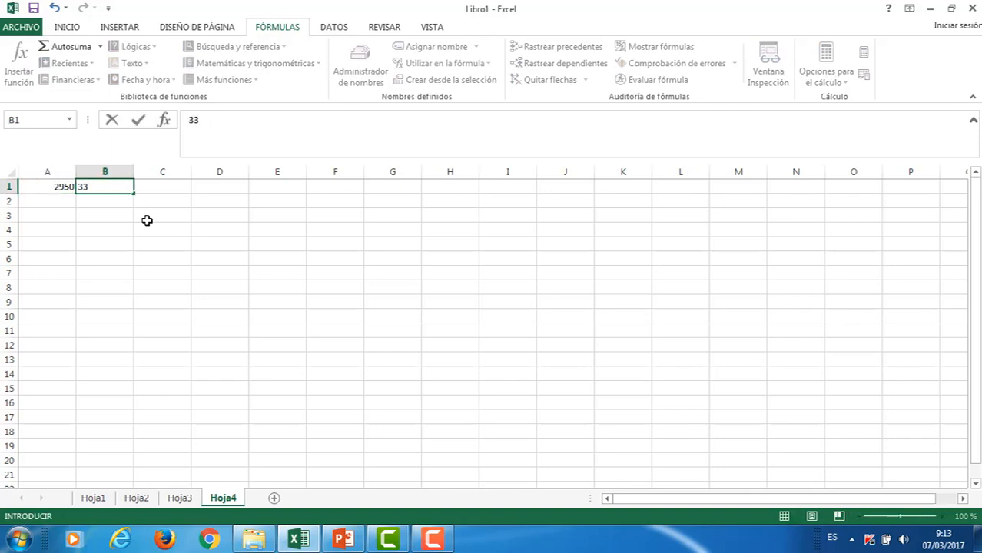
key(Tab)
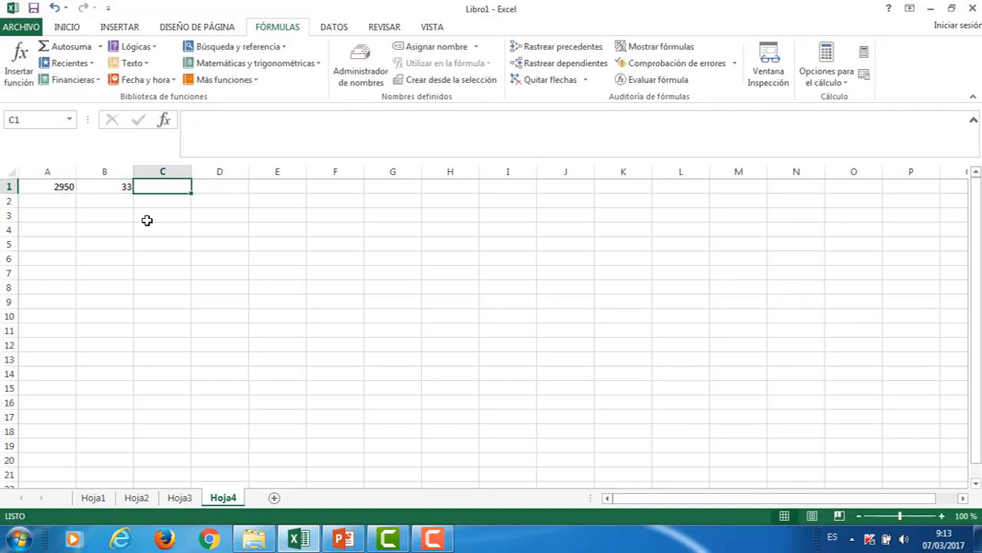
Enter the formula =A1*B1 in C1 and reselect the cell to check its references
text(=)
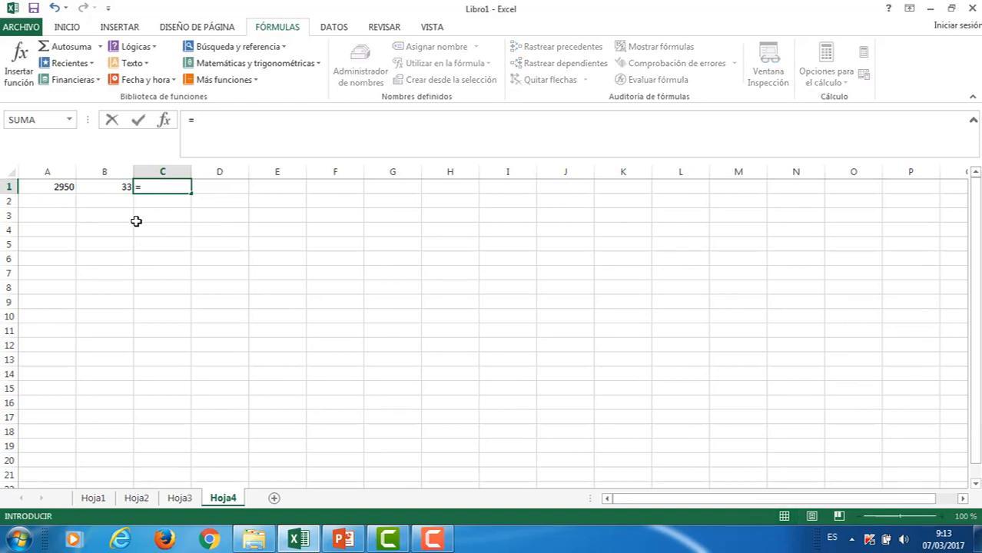
click(54, 187)
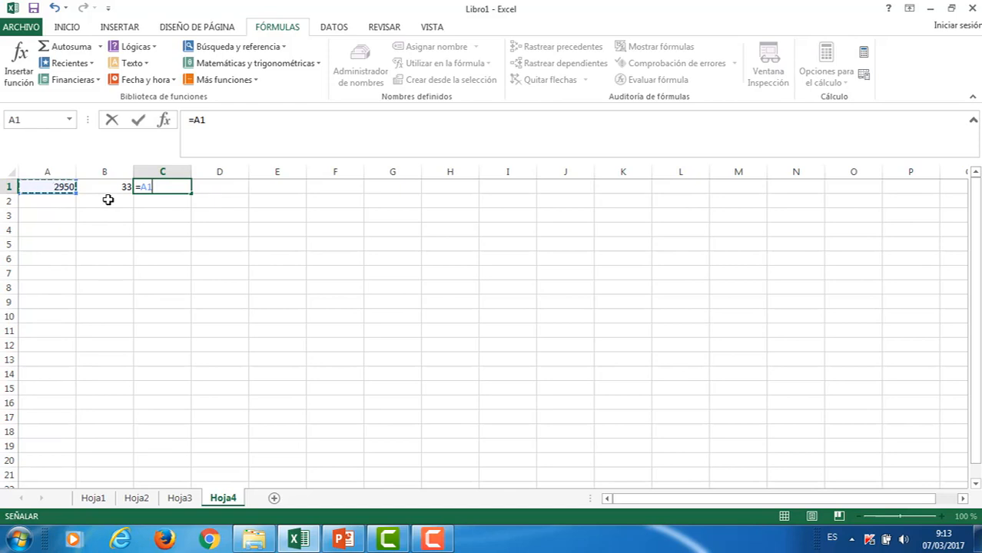
text(*)
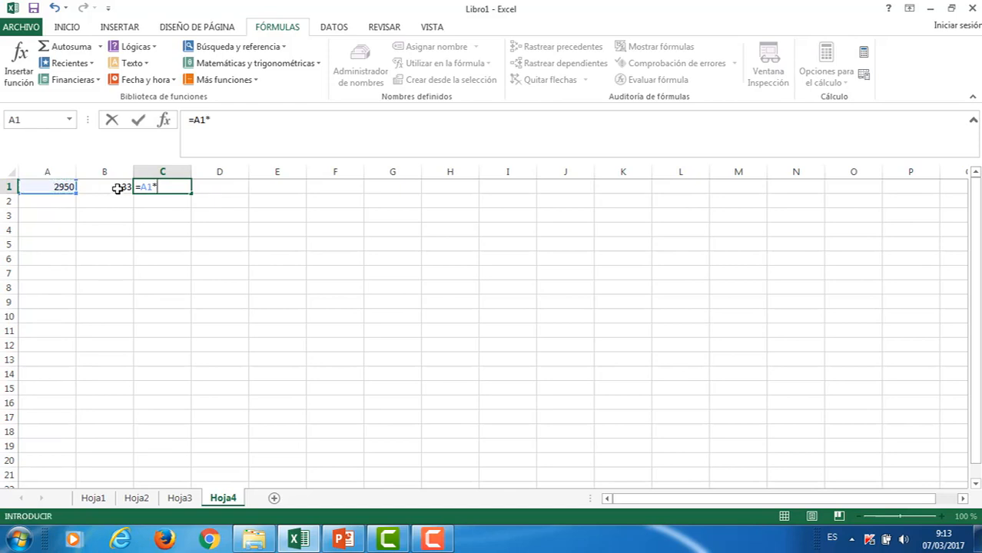
click(117, 187)
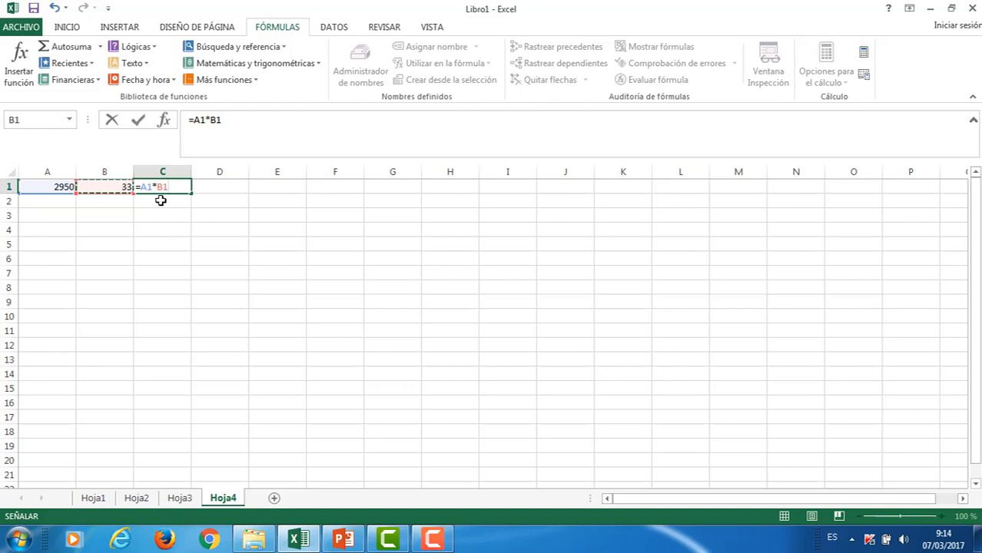
key(Return)
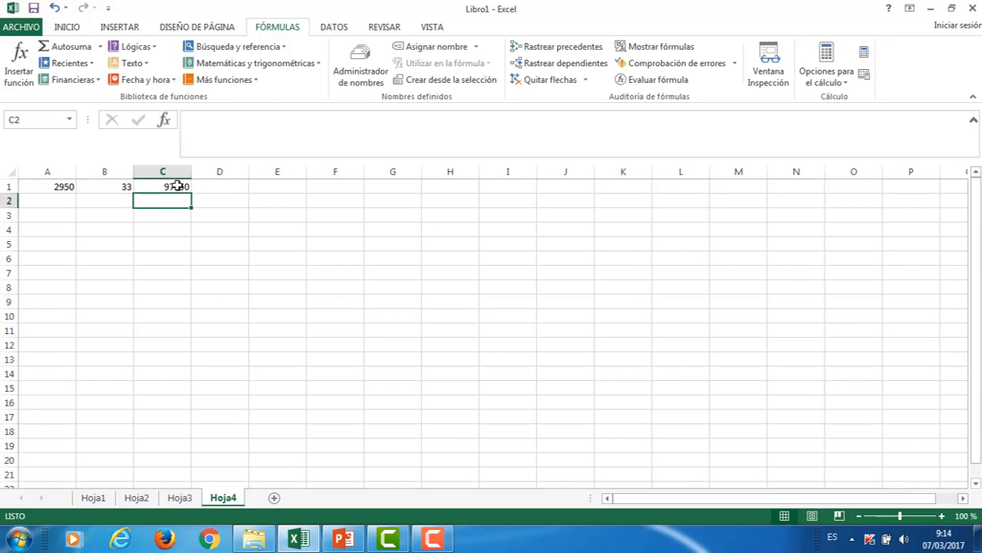
click(179, 185)
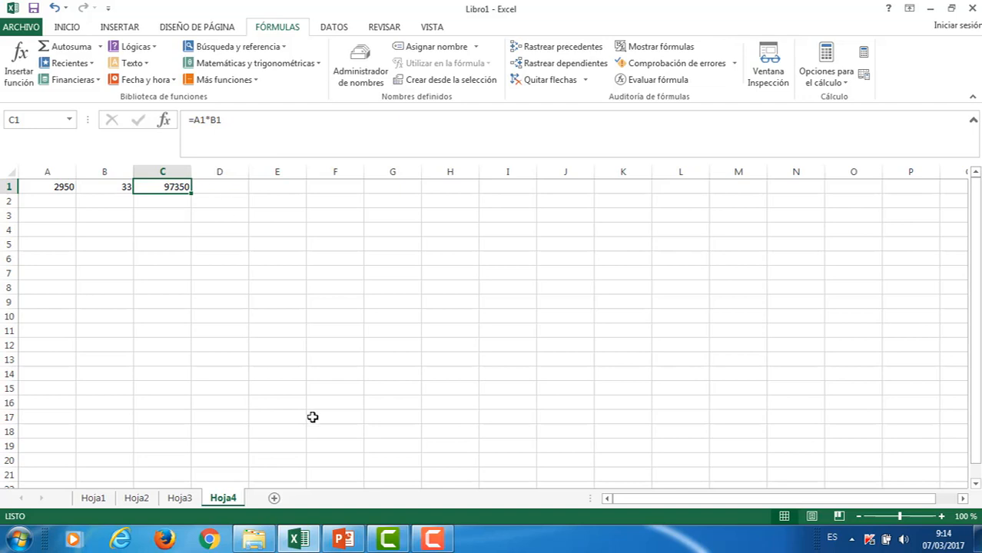
Switch to the PowerPoint presentation to view the "Referencias" slide, and return to the Excel workbook
click(343, 541)
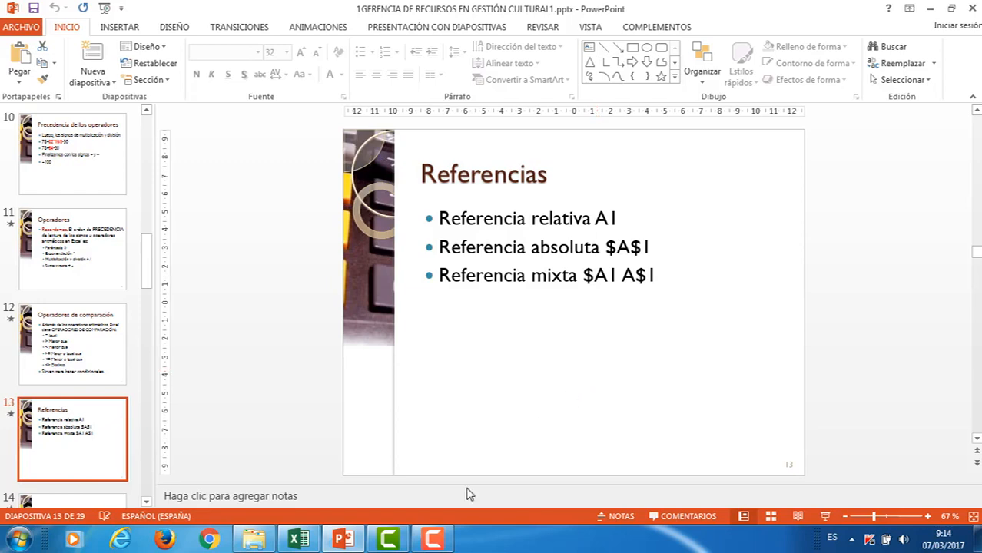
mouse_move(296, 543)
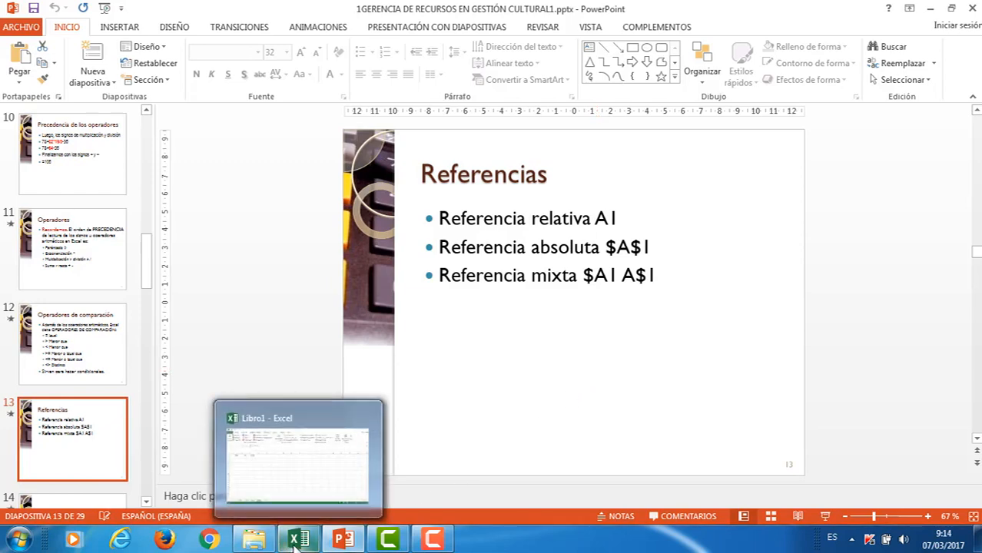
click(296, 541)
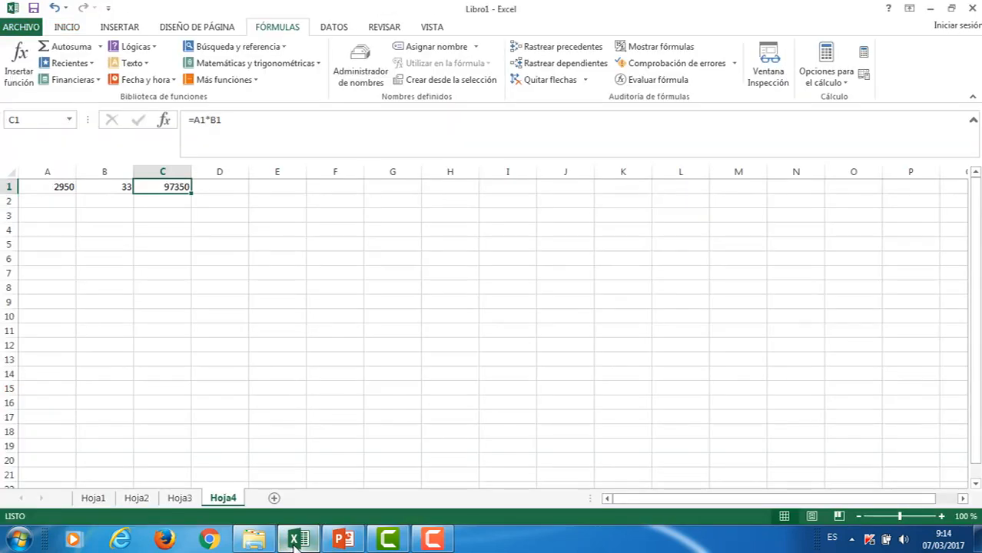
Fill 2950 from A1 down to A5 and enter 35, 20, 24, 100 and 120 in B2 through B6
click(67, 189)
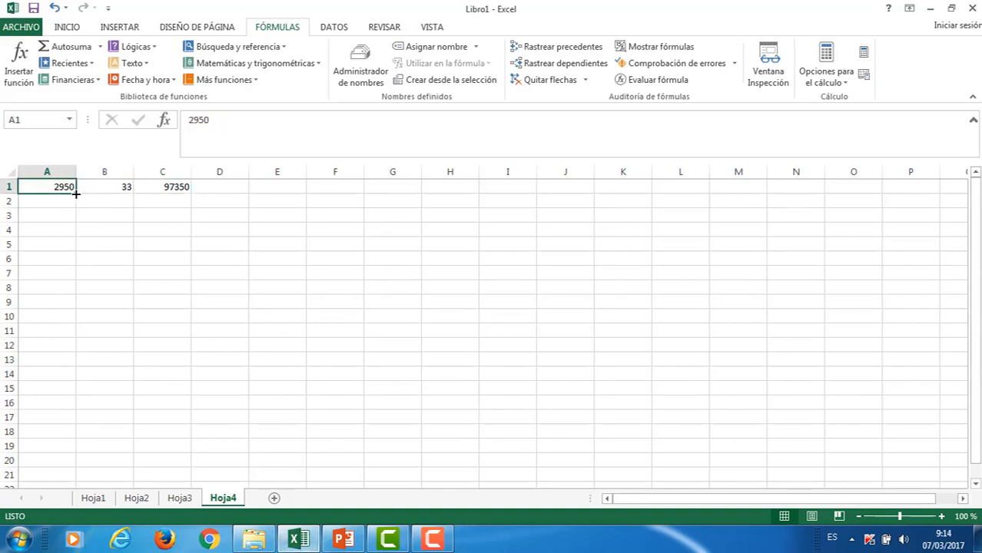
drag(76, 194, 74, 248)
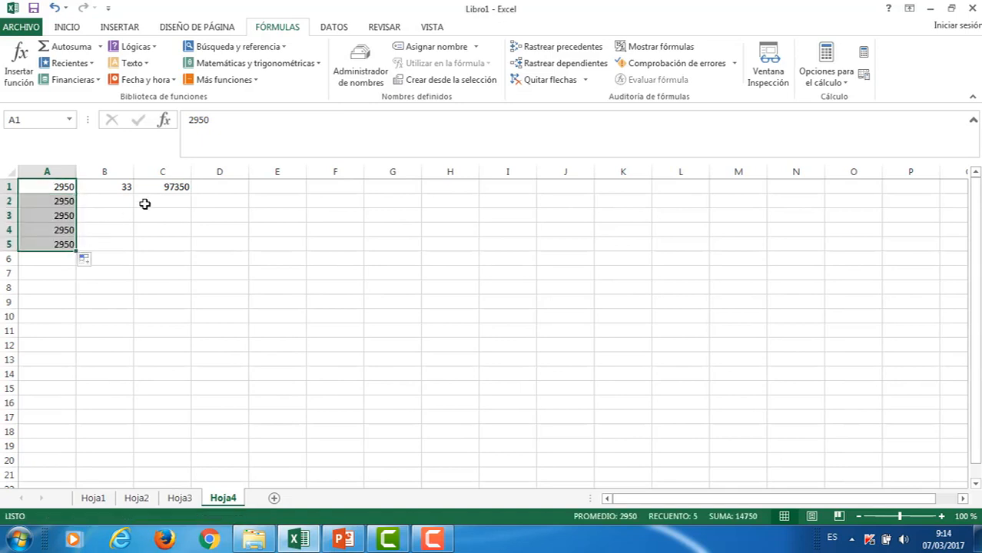
click(126, 201)
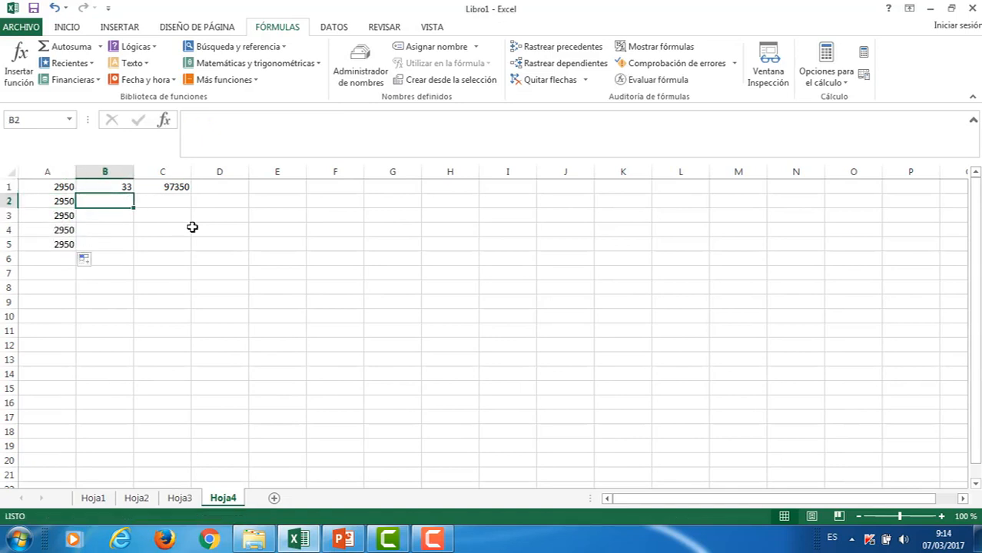
text(3)
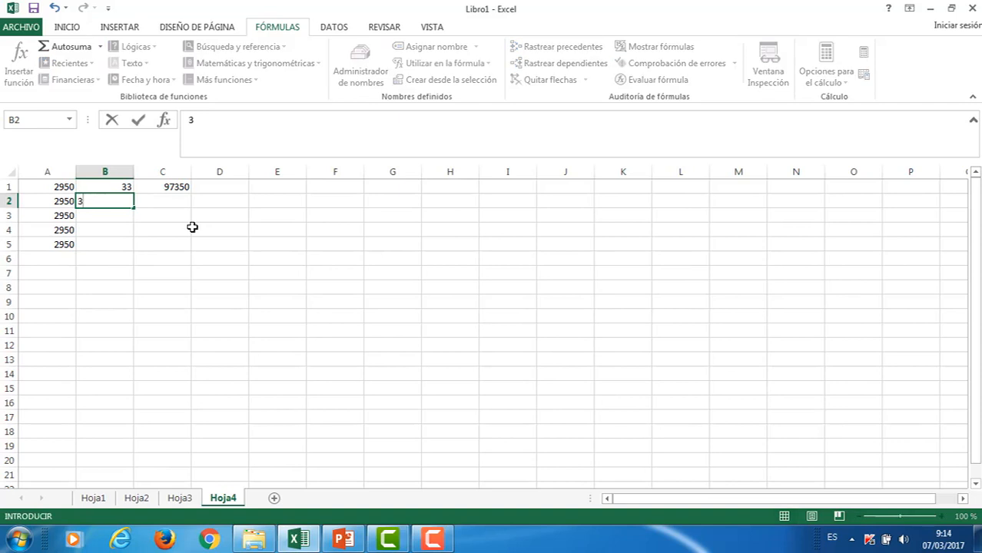
text(5)
key(Return)
text(2)
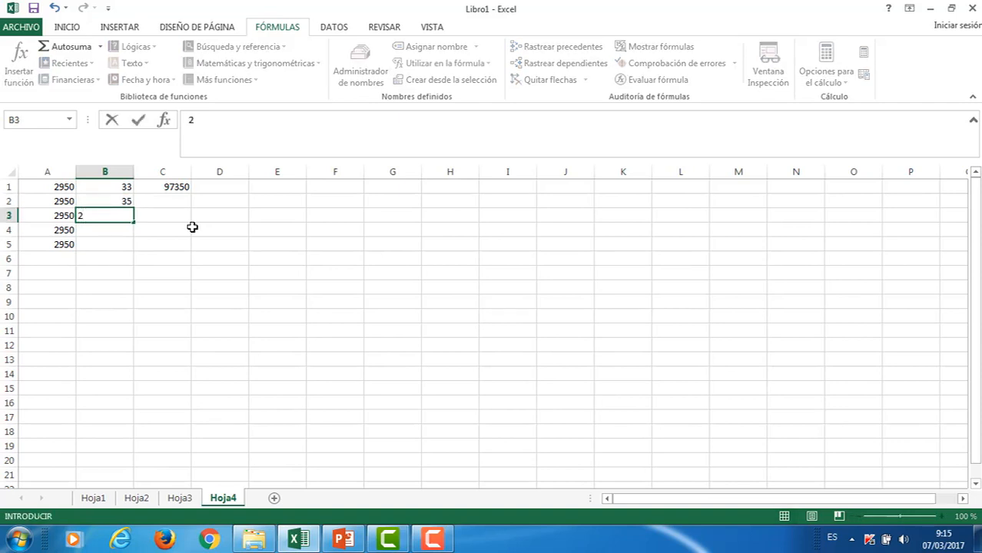
text(0)
key(Return)
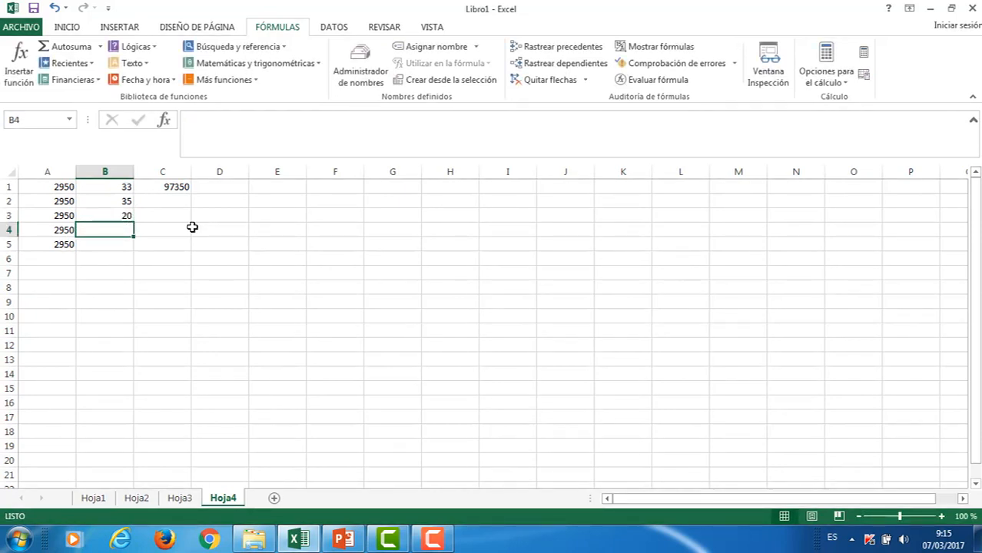
text(24)
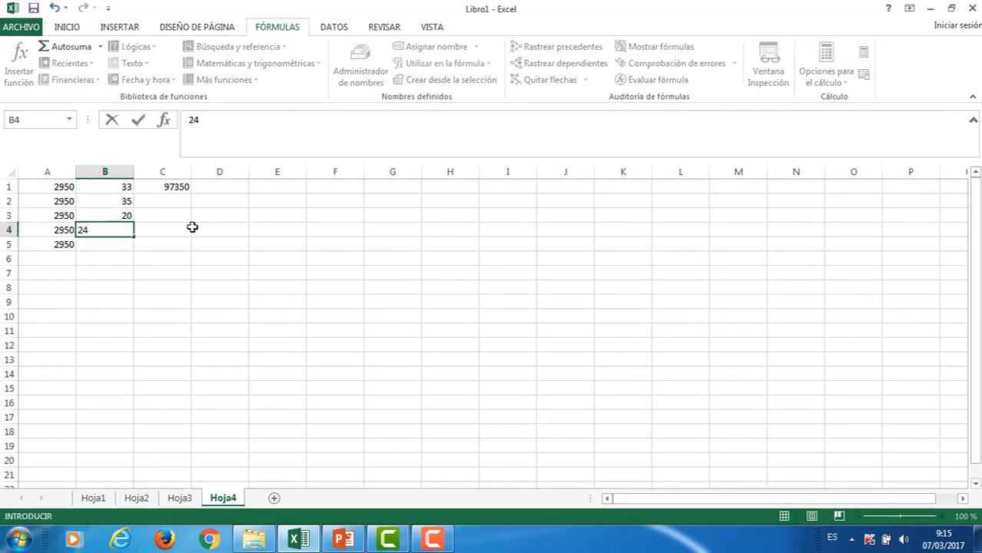
key(Return)
text(100)
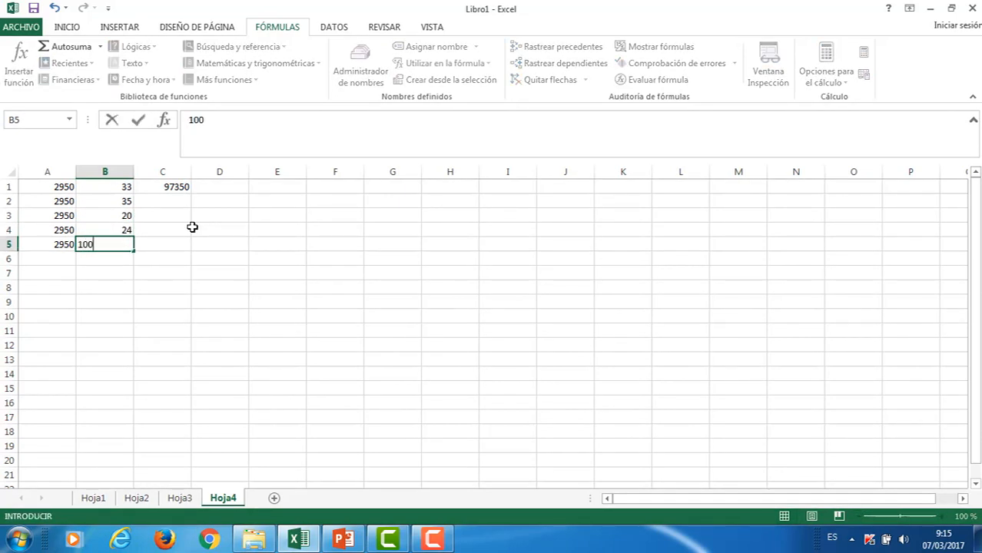
key(Return)
text(120)
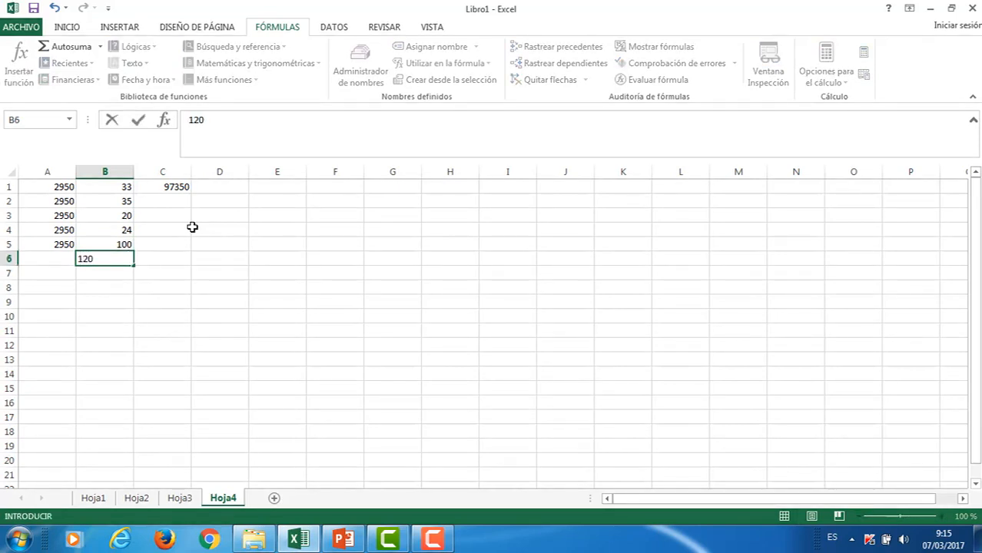
key(Return)
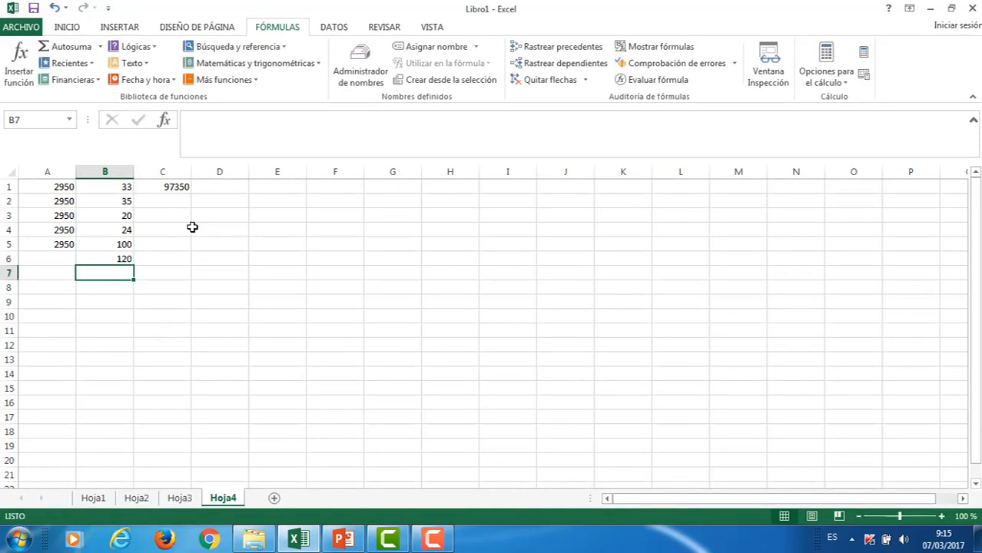
Copy 2950 from A5 into A6 and fill the C1 formula down to C6
click(62, 245)
drag(75, 251, 79, 265)
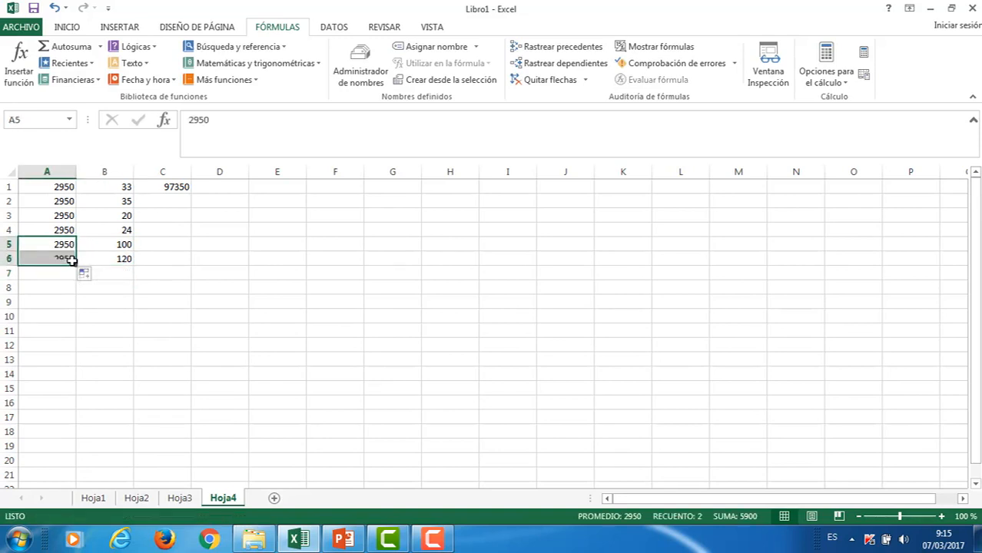
click(170, 186)
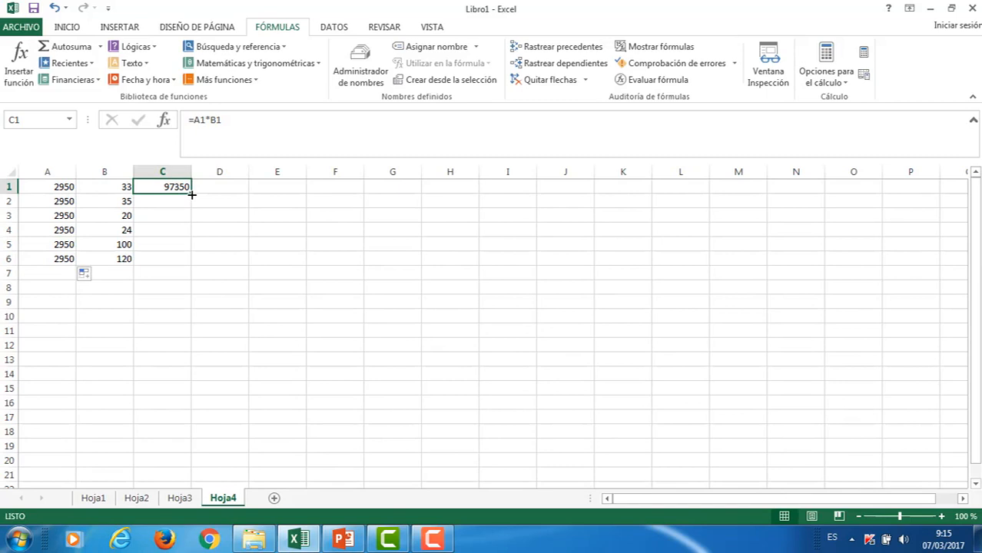
double_click(191, 195)
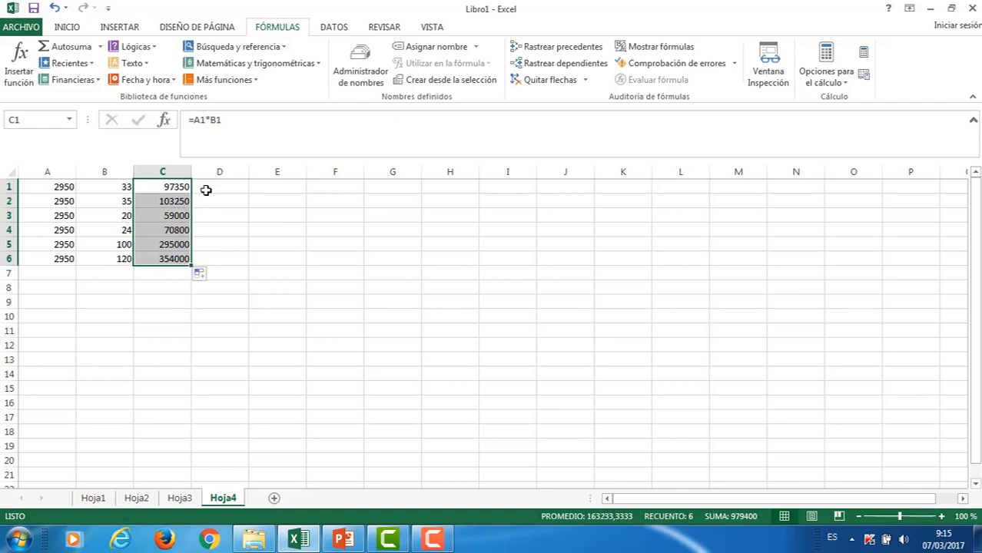
Inspect the relative references in the column C formulas of rows 1 to 4 and row 6, leaving them as they are
click(176, 259)
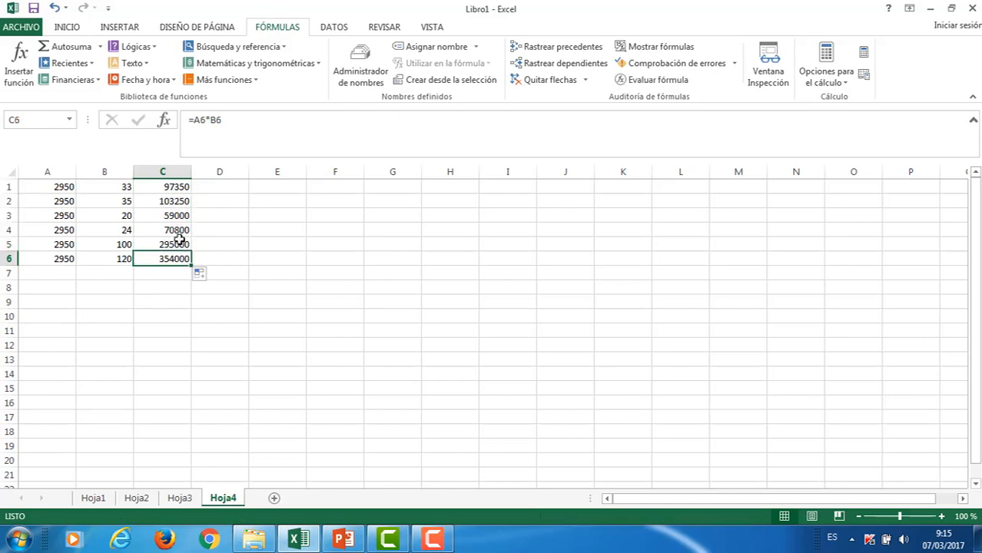
click(179, 185)
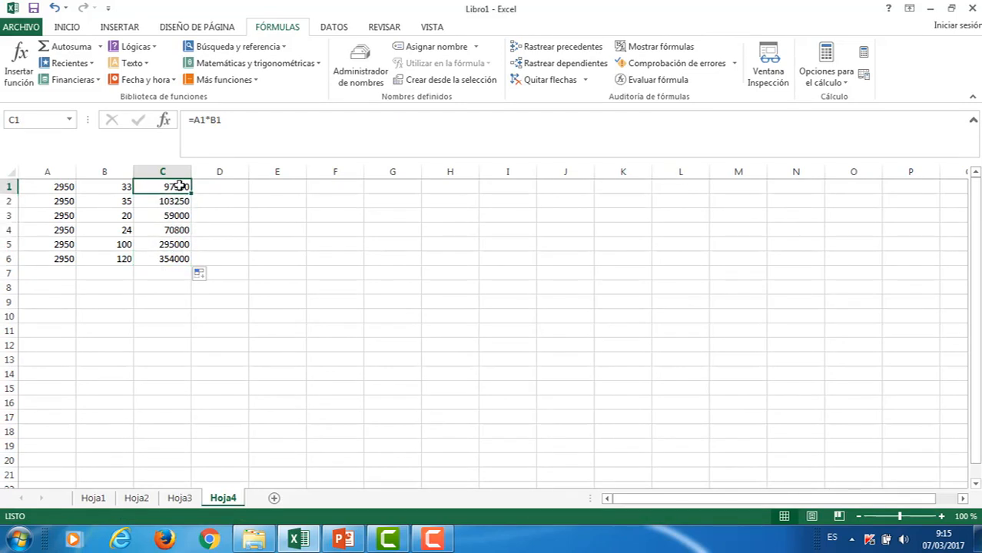
click(123, 202)
click(182, 201)
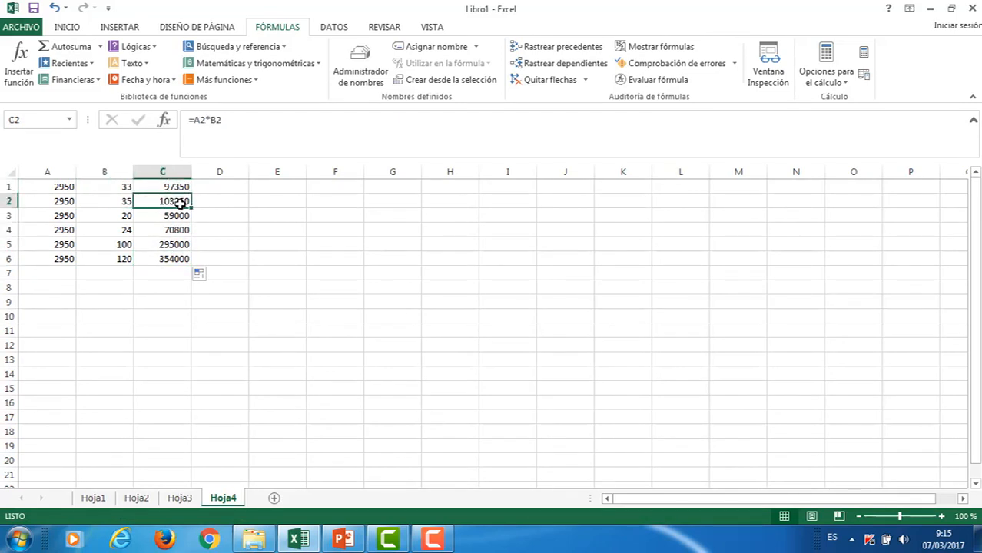
double_click(183, 188)
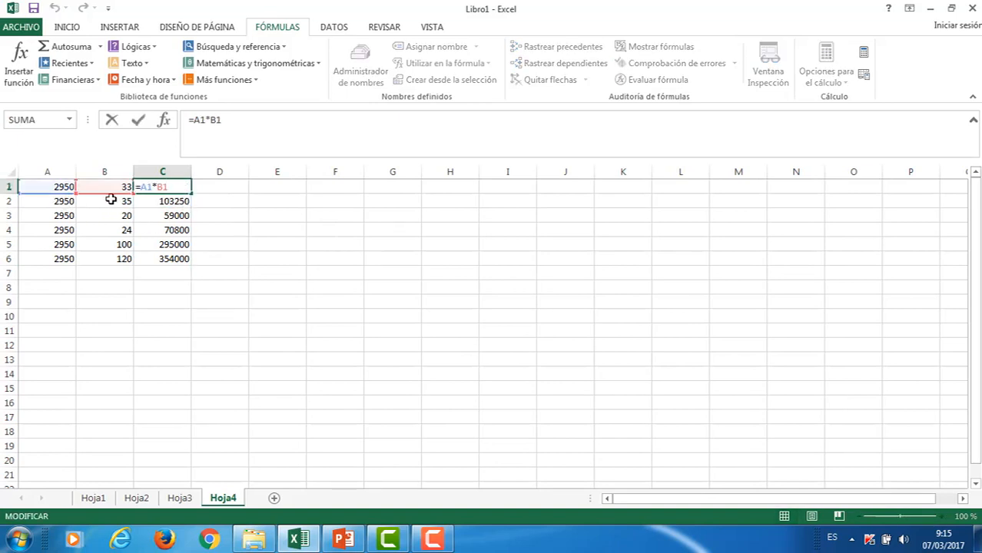
click(173, 201)
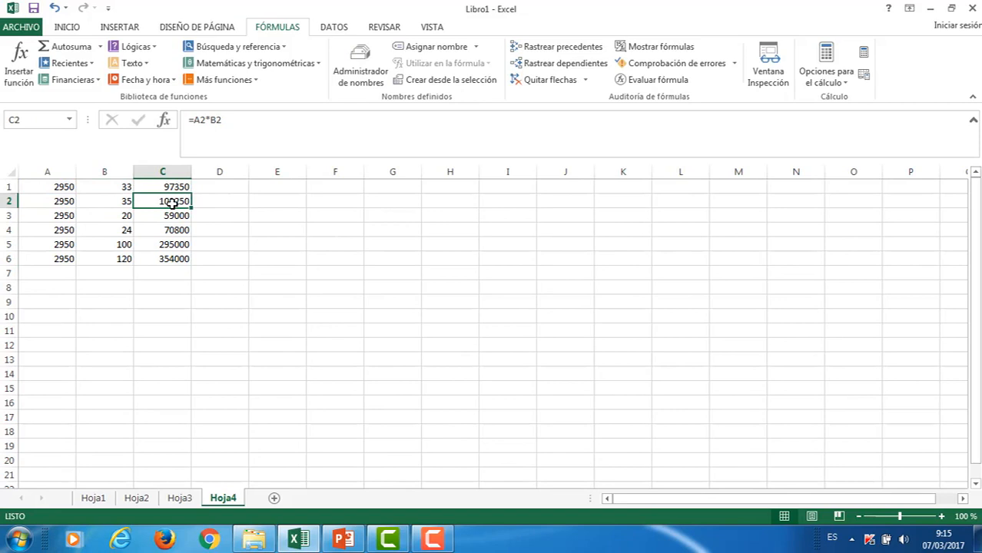
double_click(172, 201)
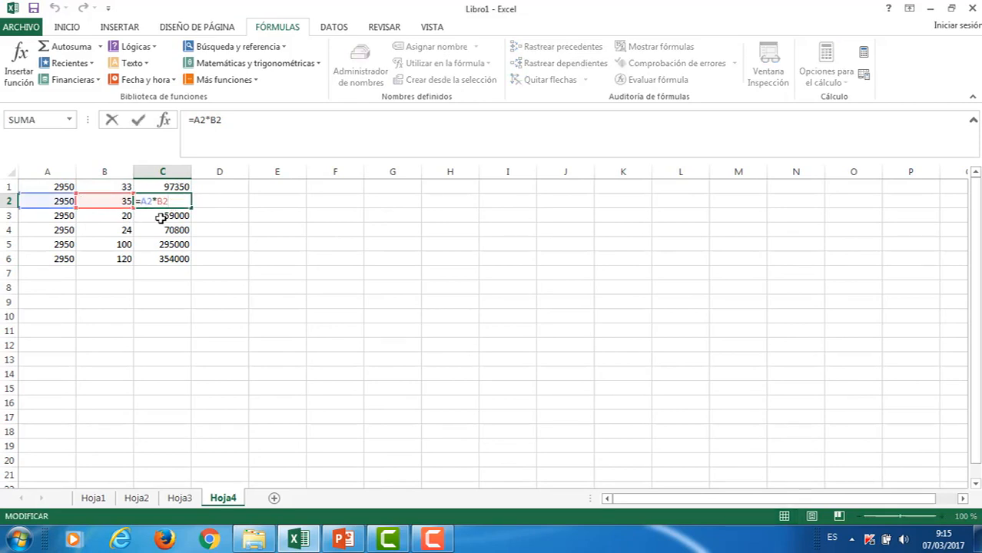
click(191, 217)
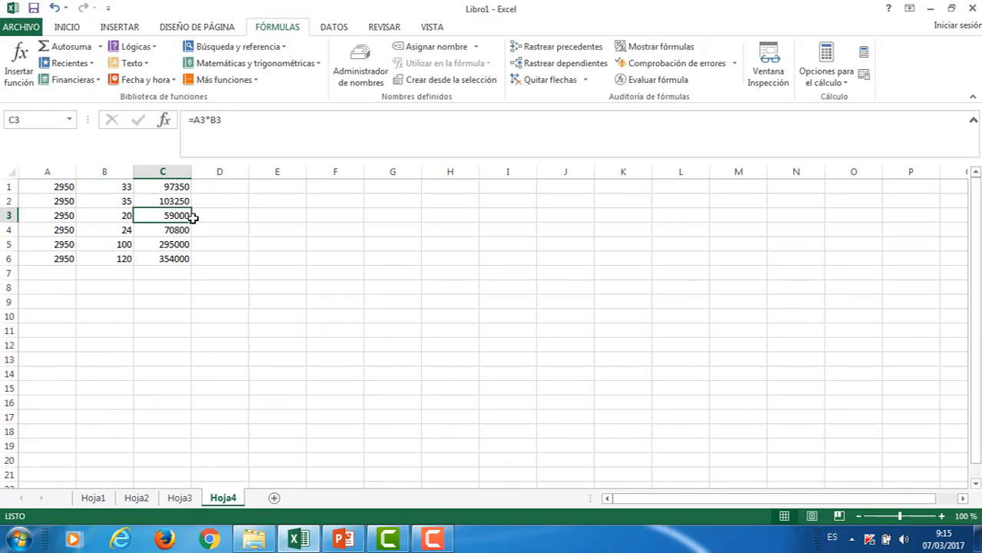
double_click(178, 216)
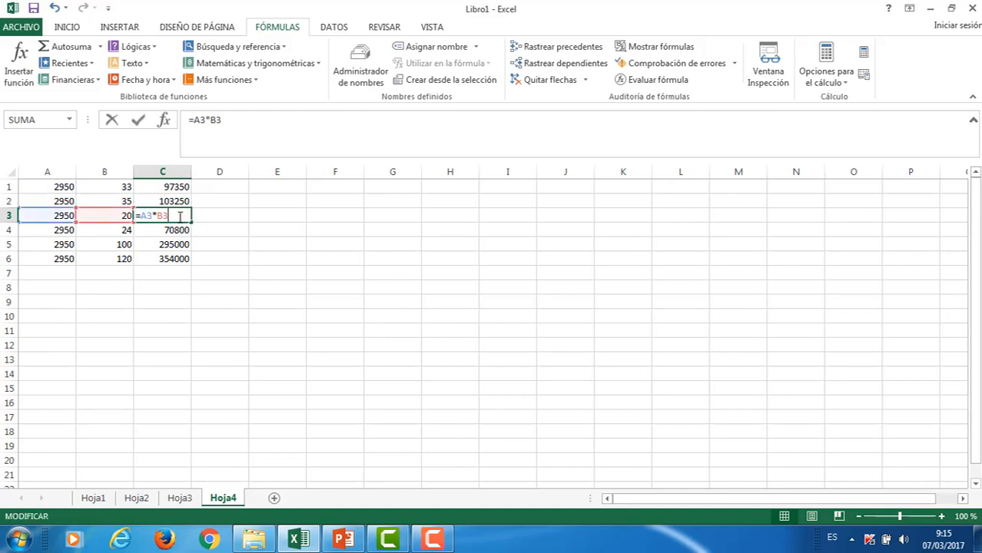
key(Return)
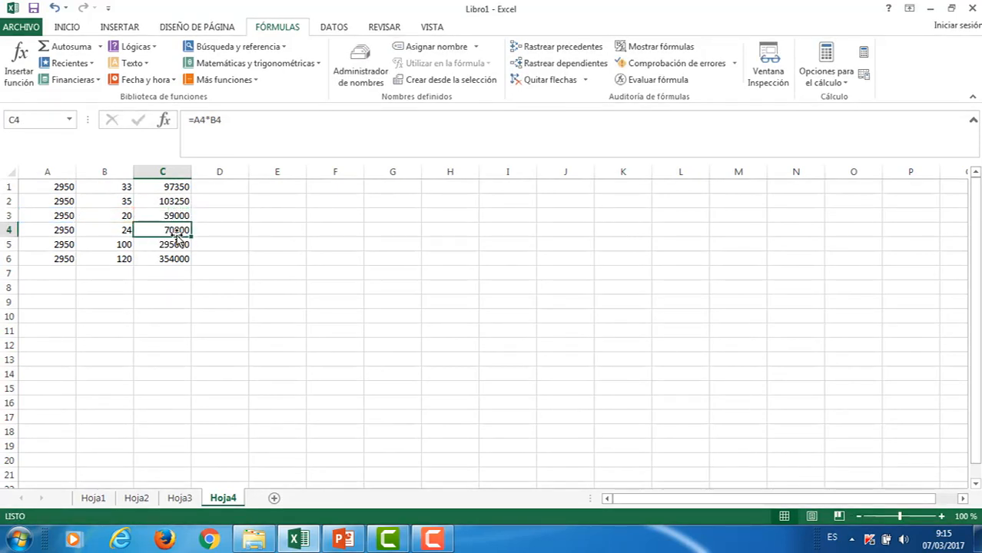
double_click(177, 230)
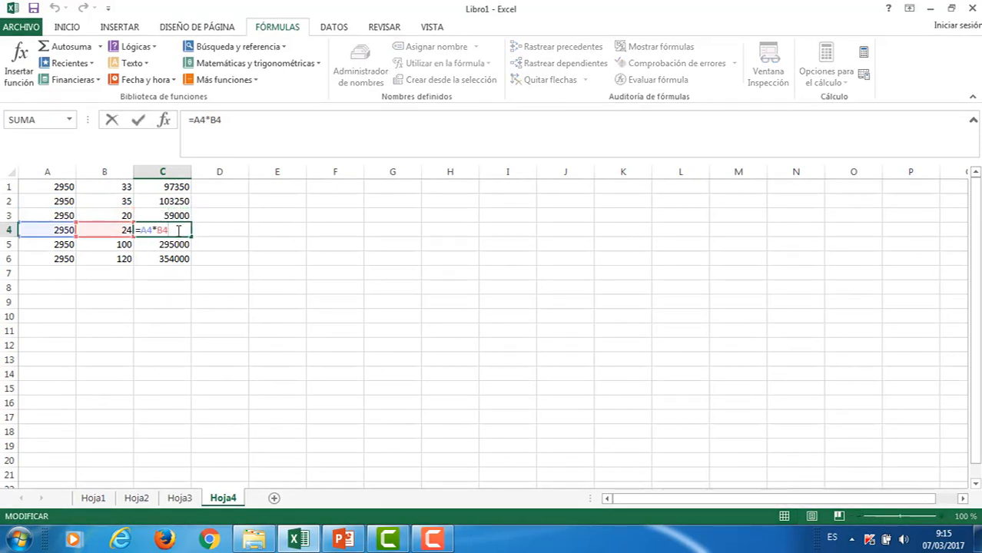
key(Return)
Enter the labels Hospedaje, Tiquete, Viáticos and Impuestos in cells A9 through A12
click(129, 289)
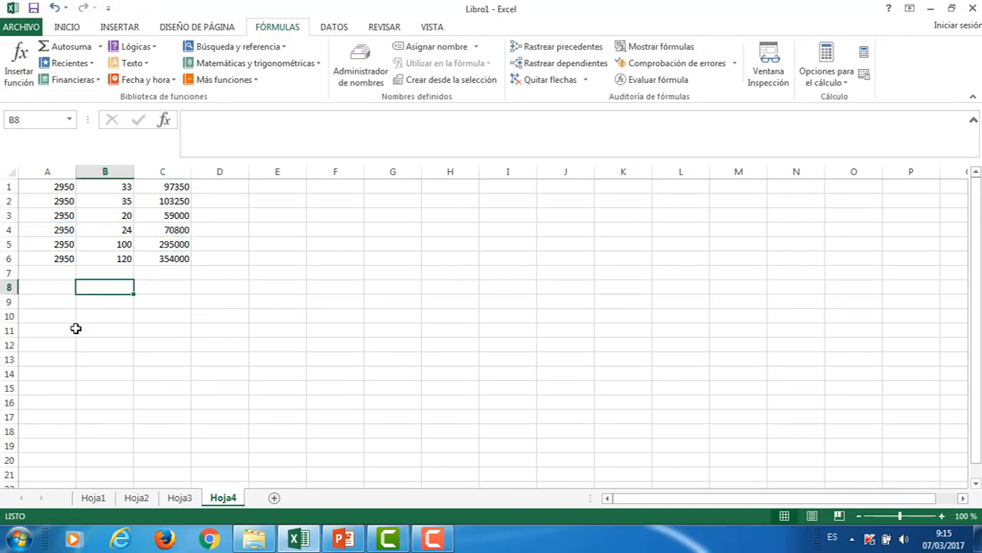
click(60, 294)
click(51, 306)
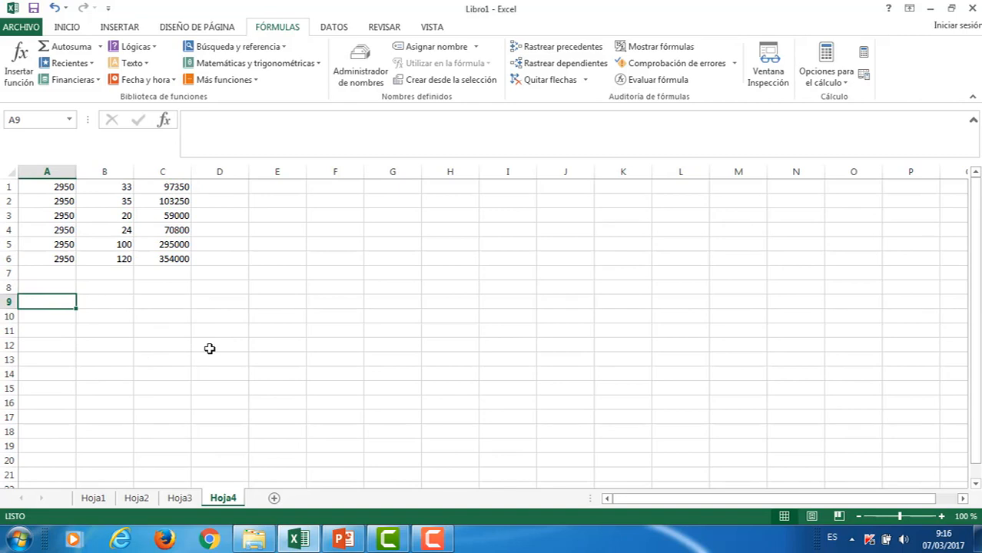
text(Hospedaje)
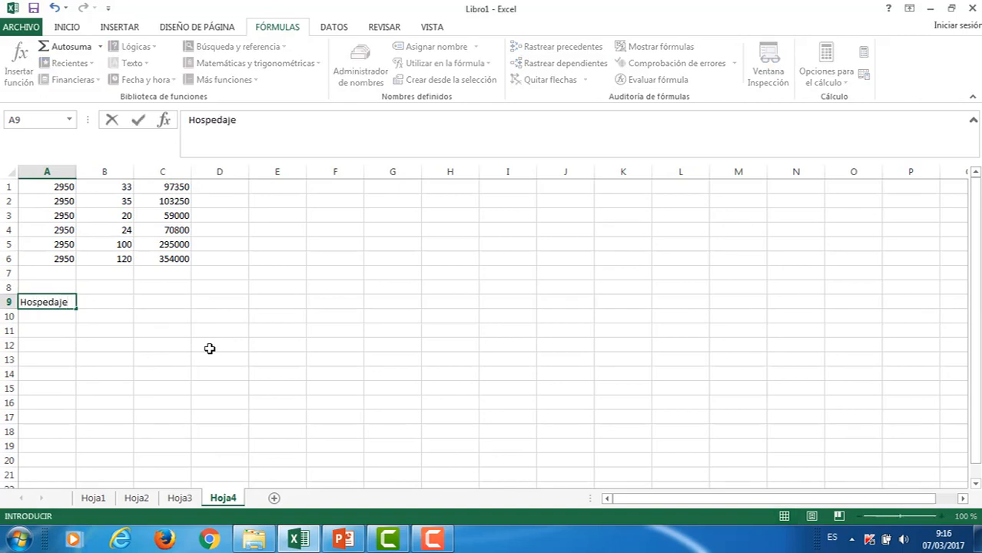
key(Return)
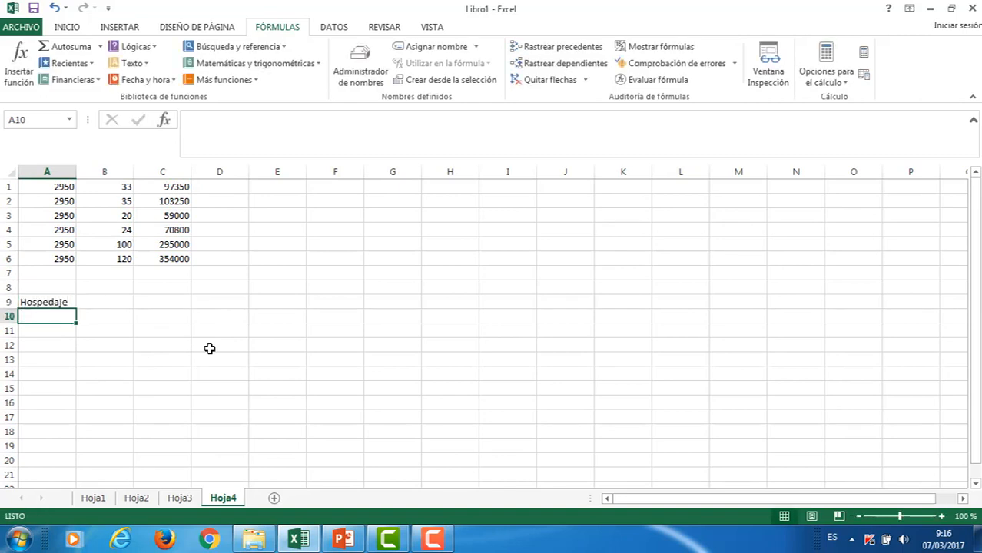
text(Tiquete)
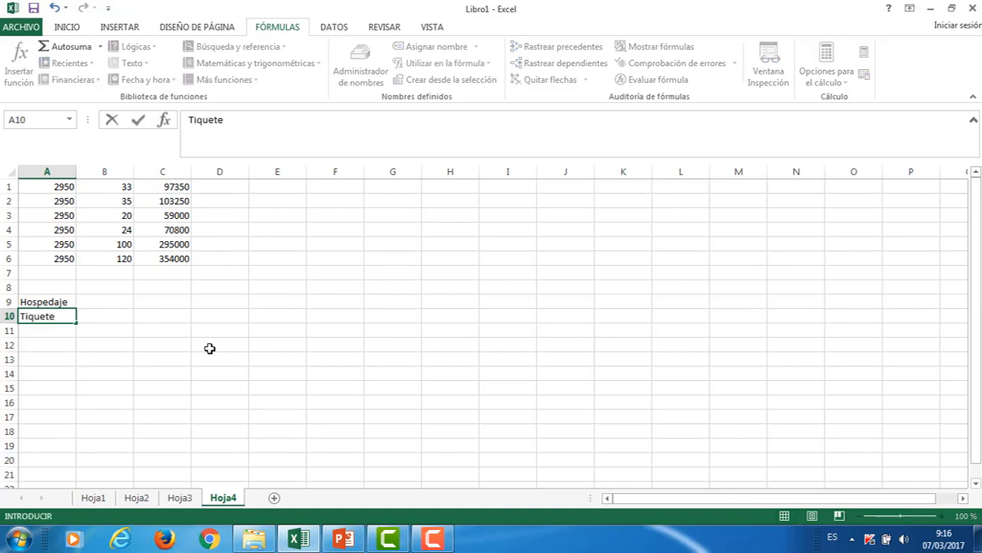
key(Return)
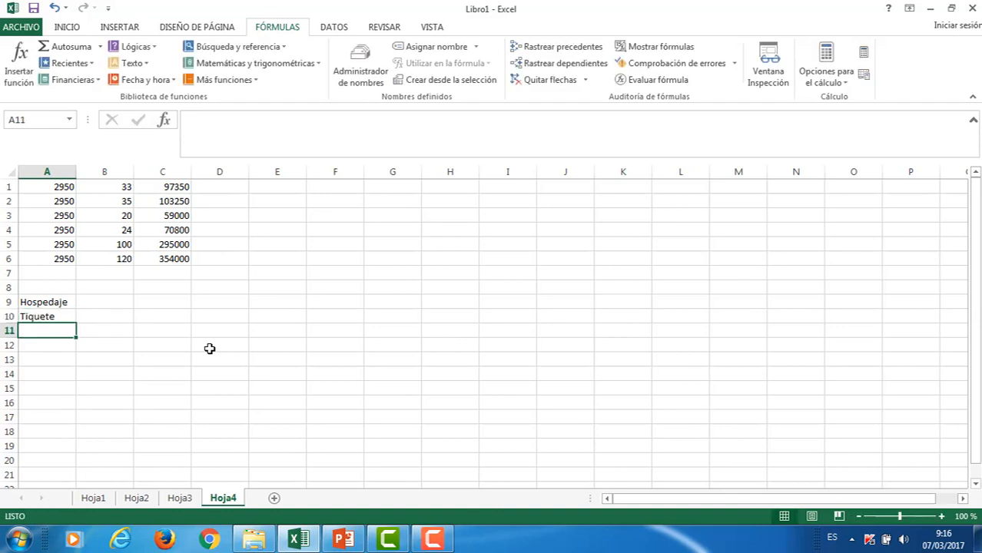
text(Vi)
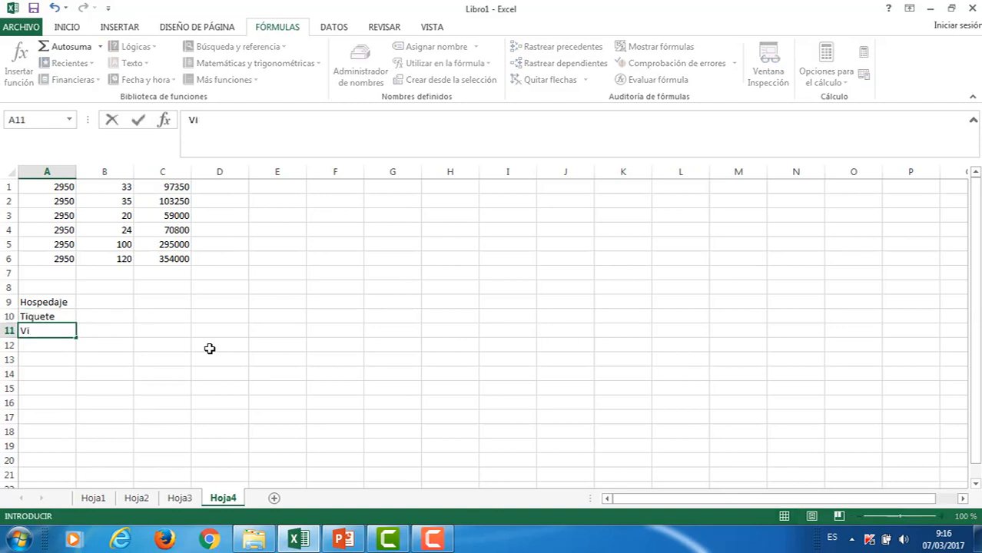
text(áticos)
key(Return)
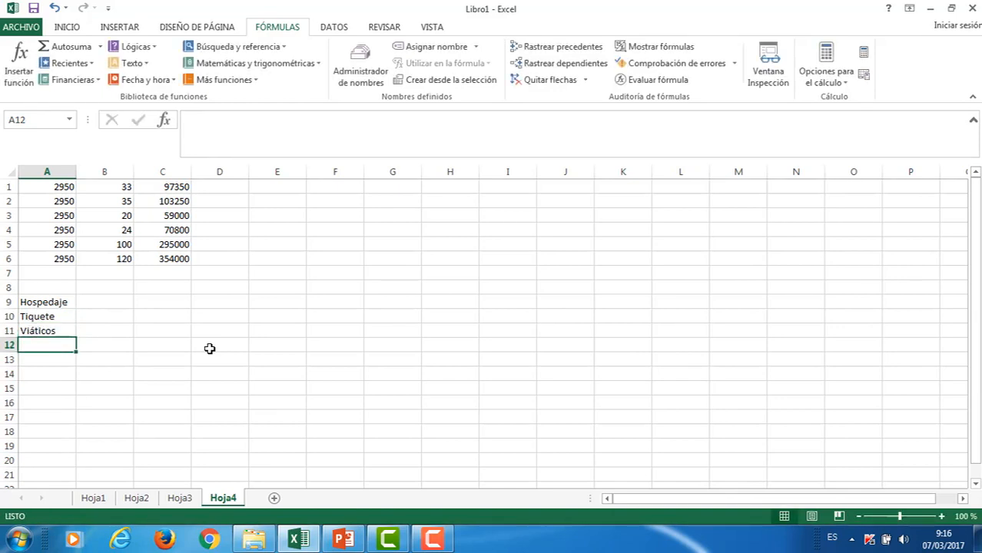
text(Impues)
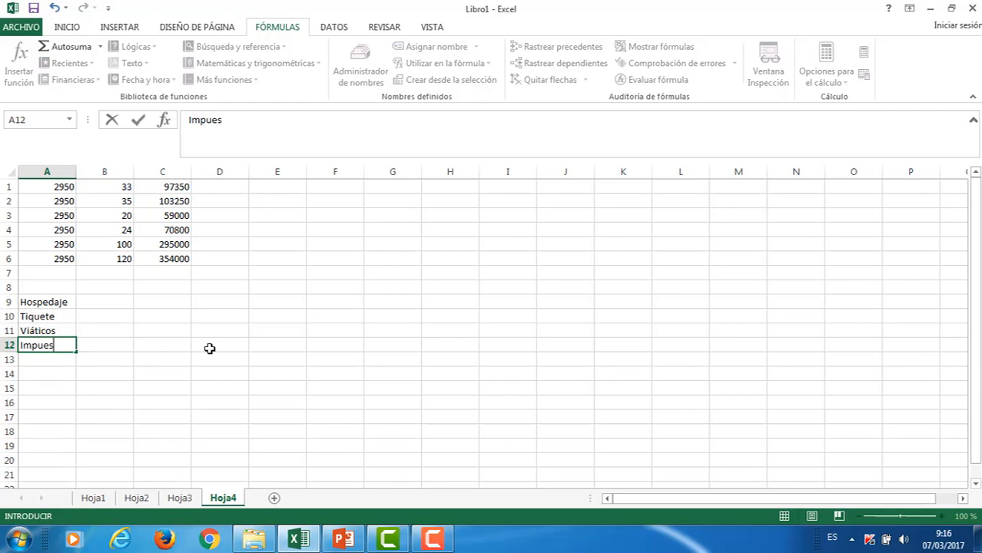
text(tos)
Enter the amounts 350, 980, 340 and 23 in cells B9 through B12 beside the expense labels
click(100, 300)
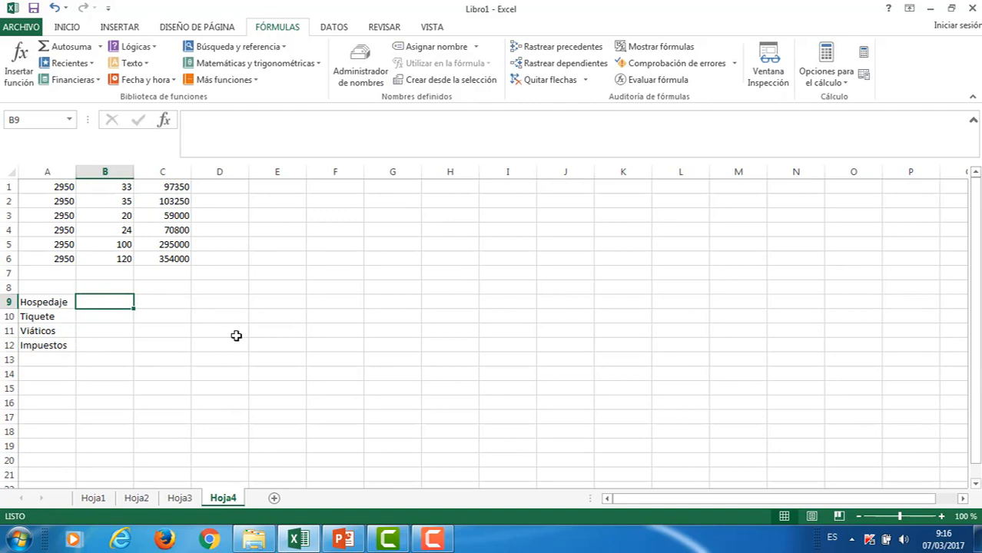
text(35)
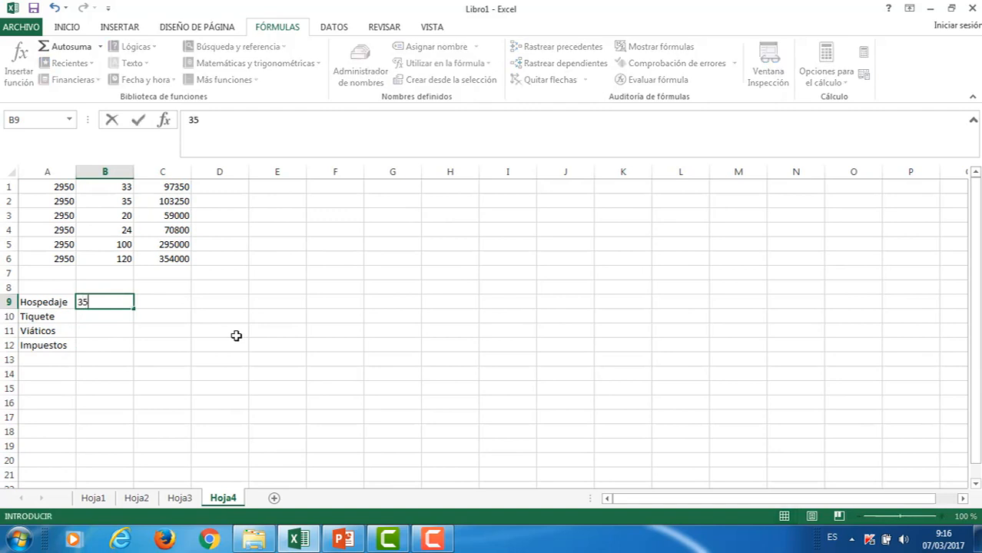
text(0)
key(Return)
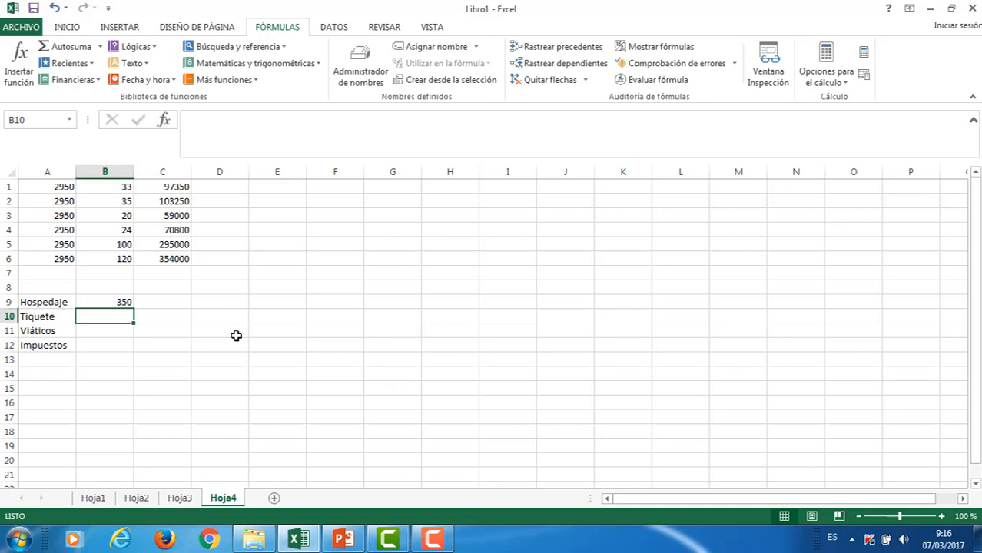
text(980)
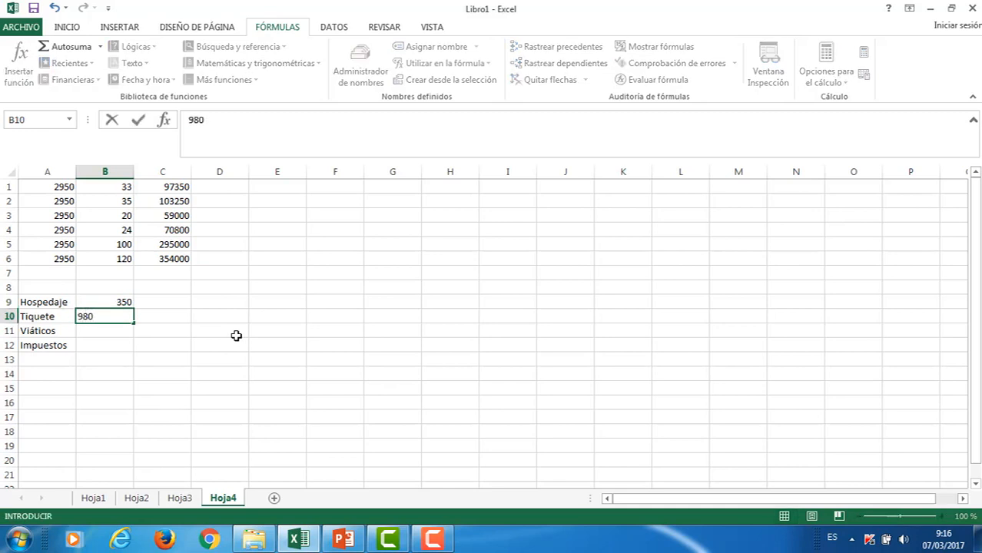
key(Return)
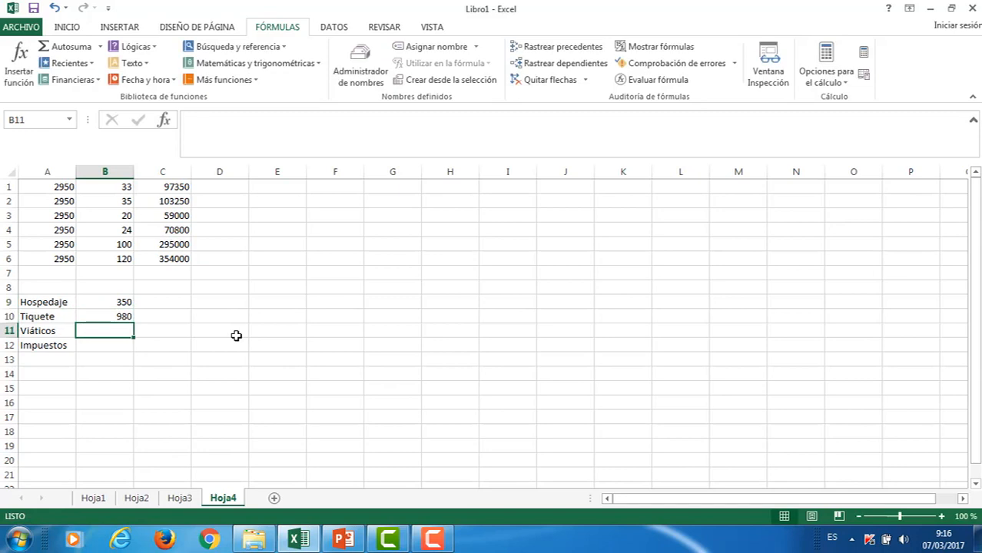
text(340)
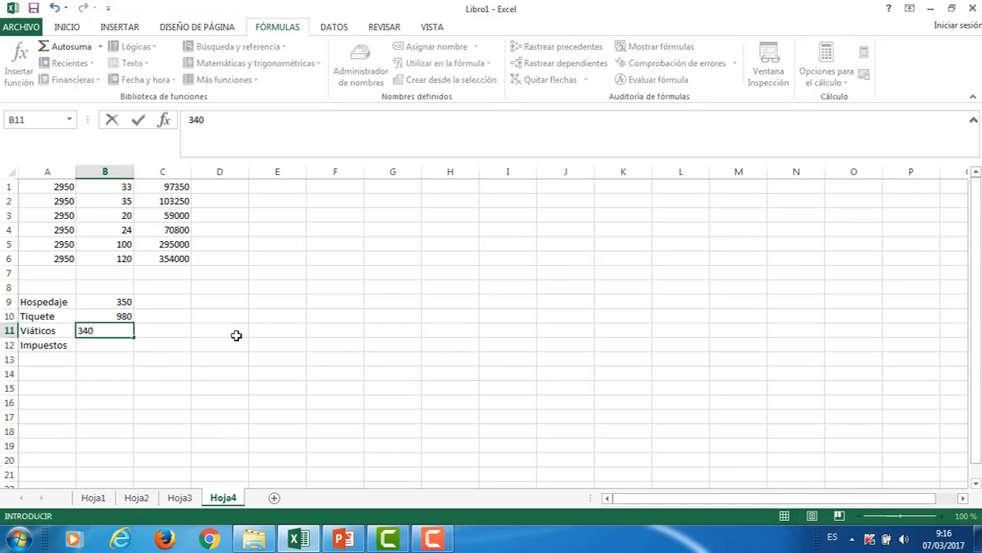
key(Return)
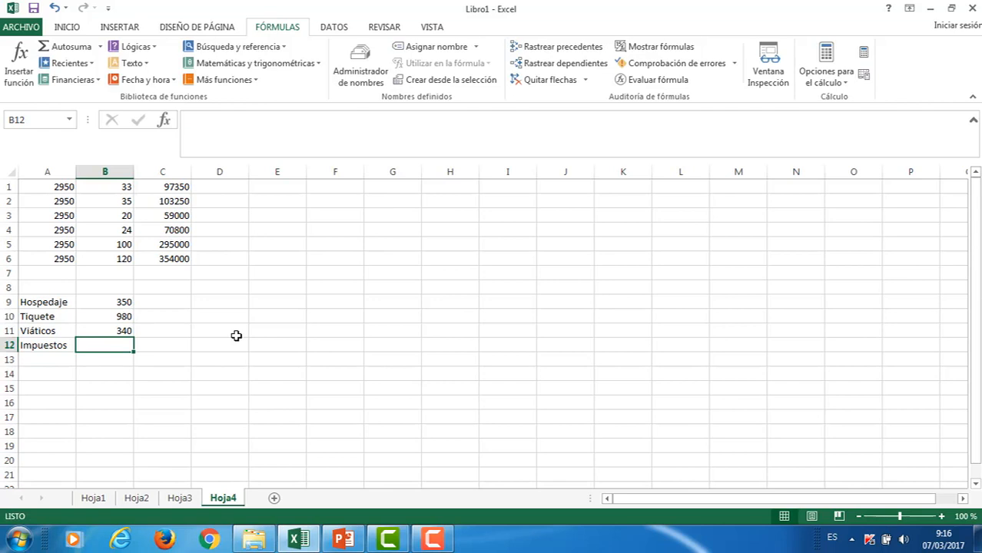
text(23)
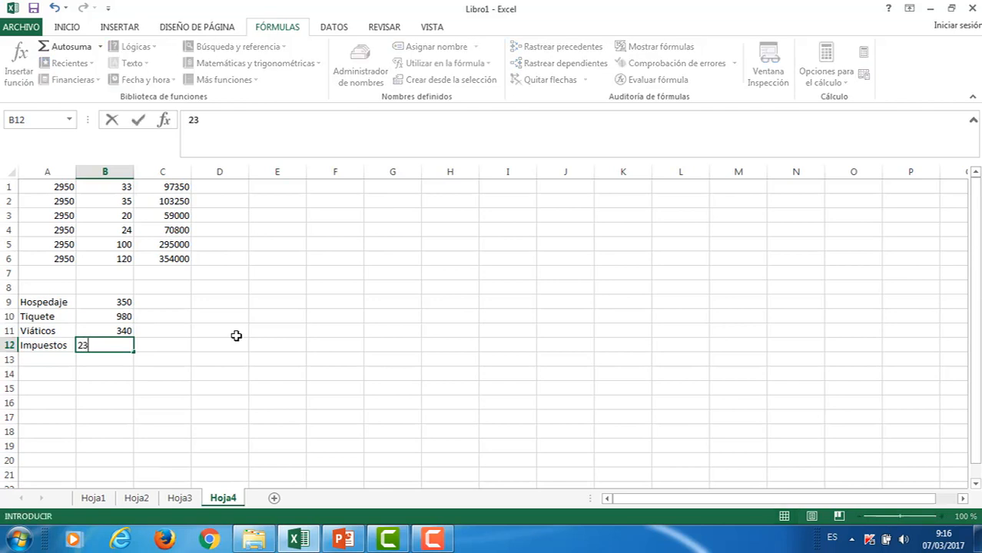
key(Return)
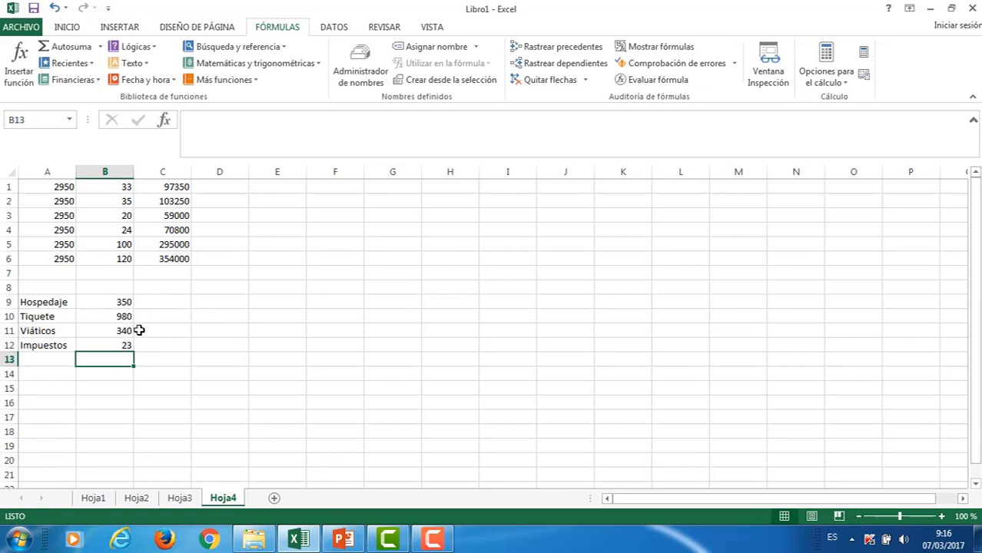
Label cell A14 "Tasa dólar" and enter the rate 2950 in B14
click(58, 374)
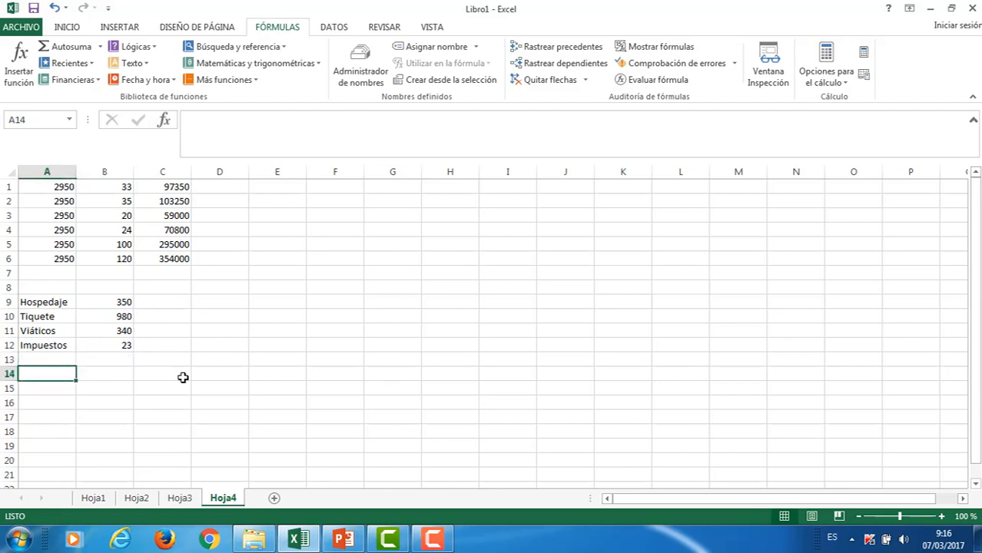
text(Tasa d)
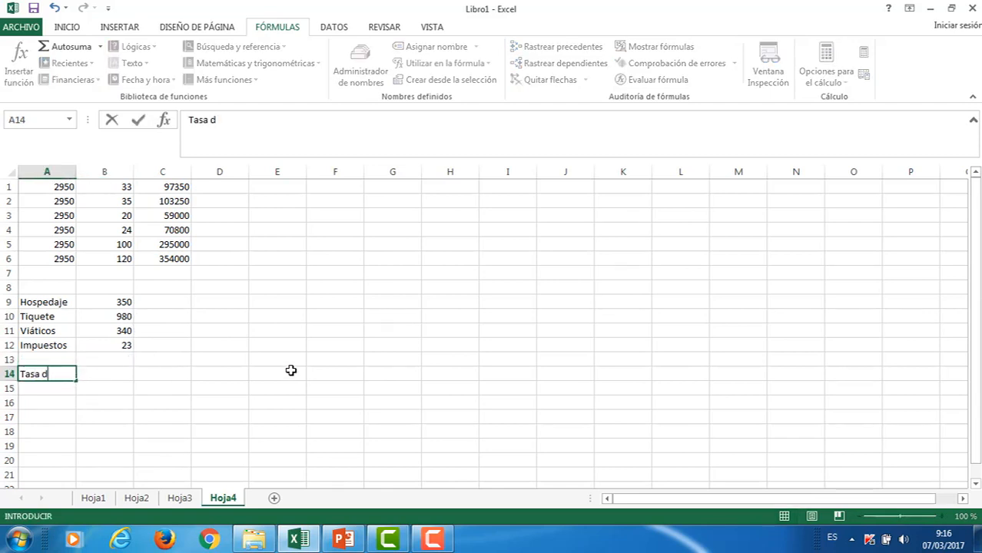
text(ólar)
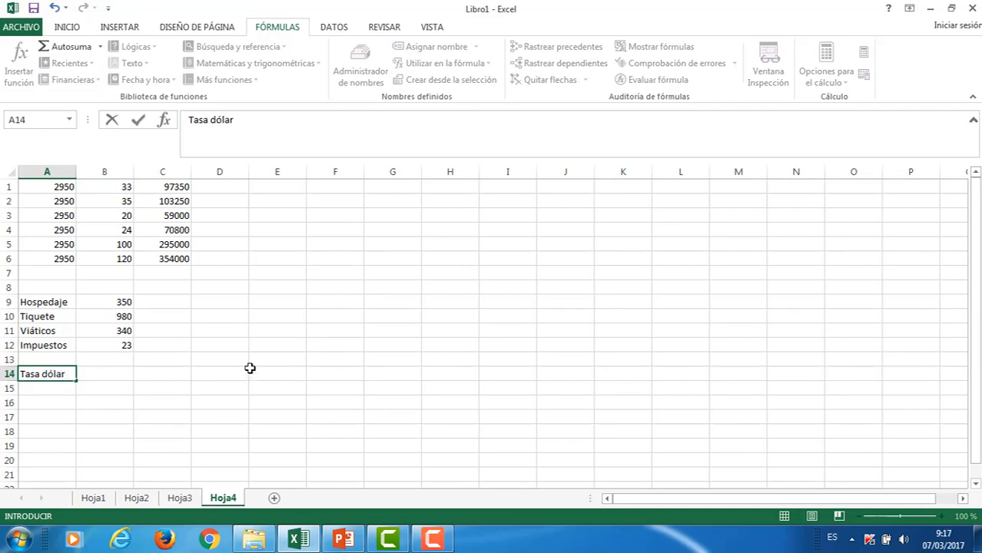
click(127, 374)
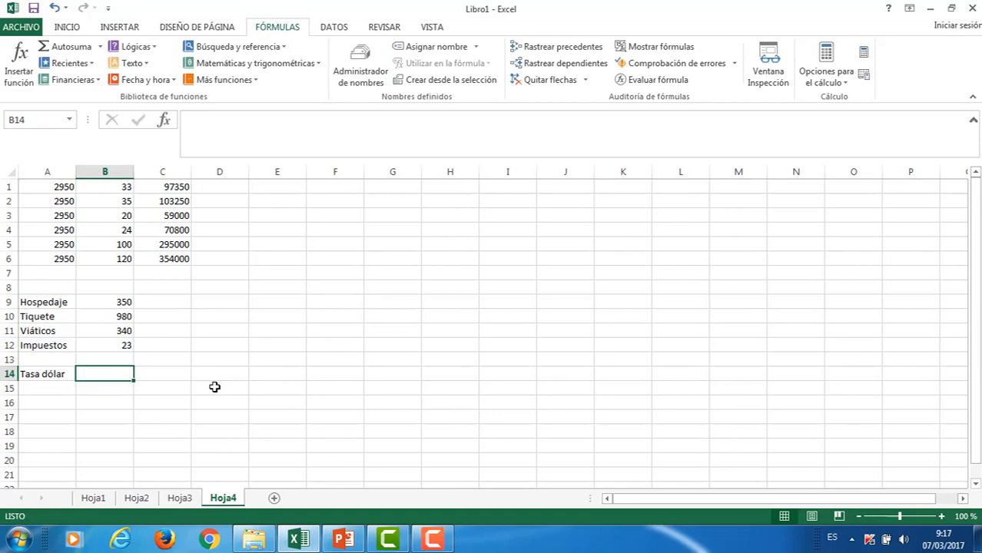
text(29)
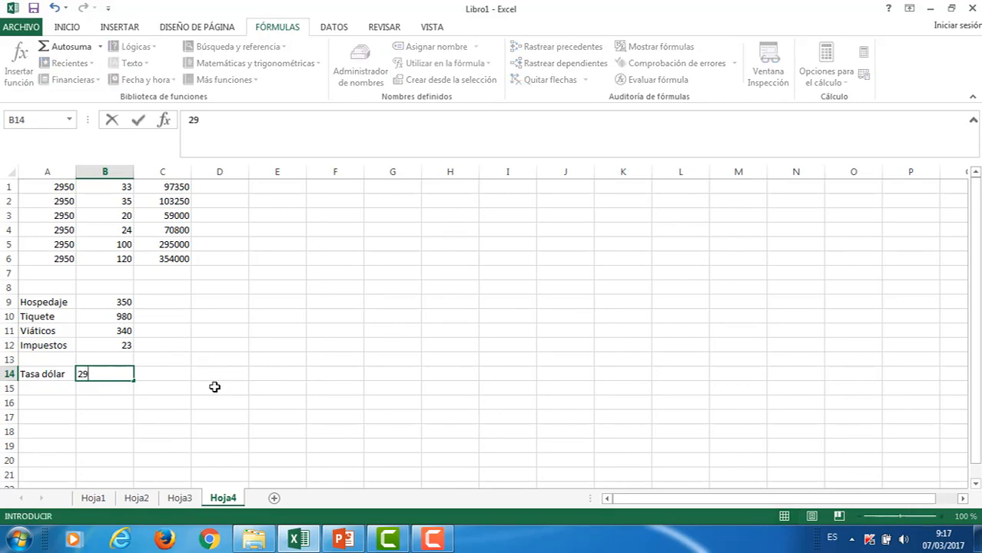
text(50)
Enter the formula =B14*B9 in C9 and fill it down to C12
click(183, 307)
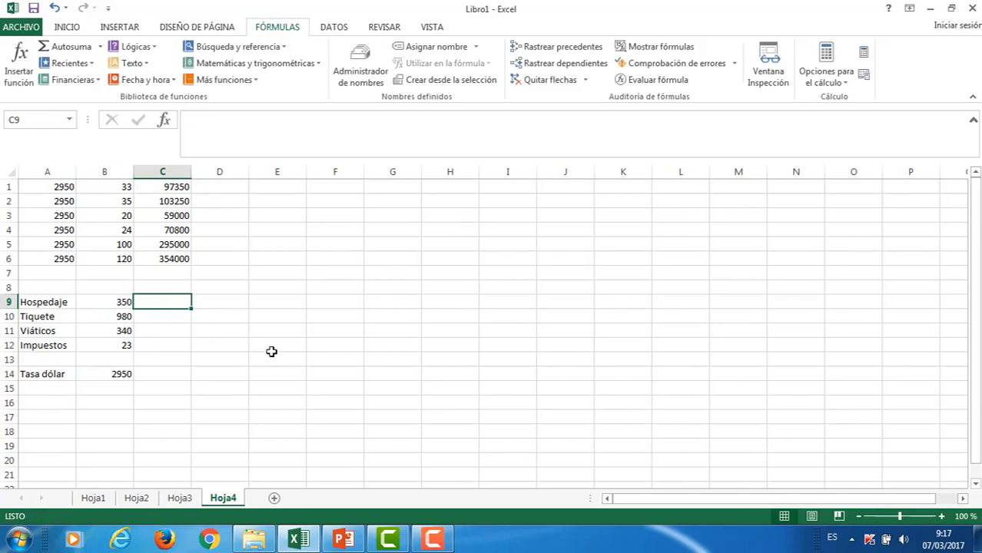
text(=)
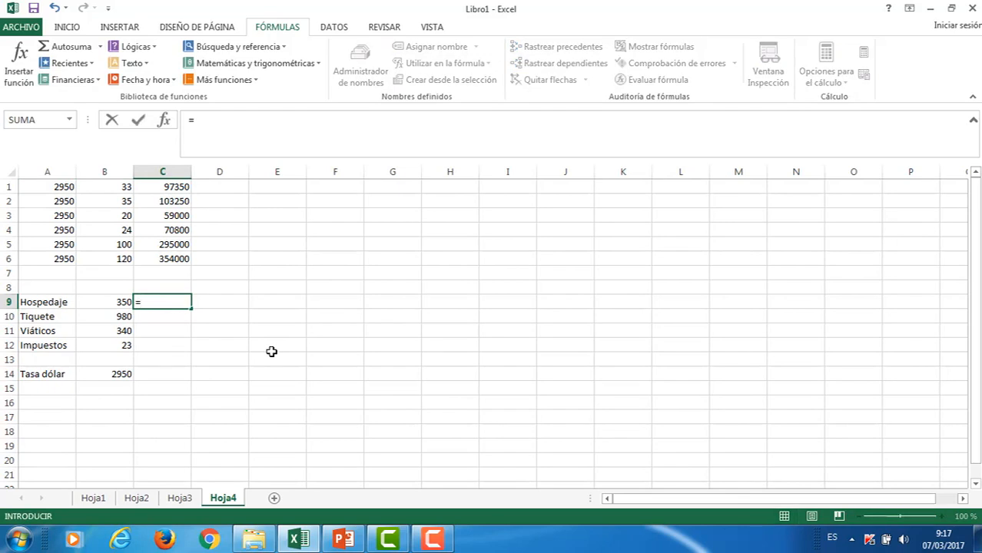
click(124, 374)
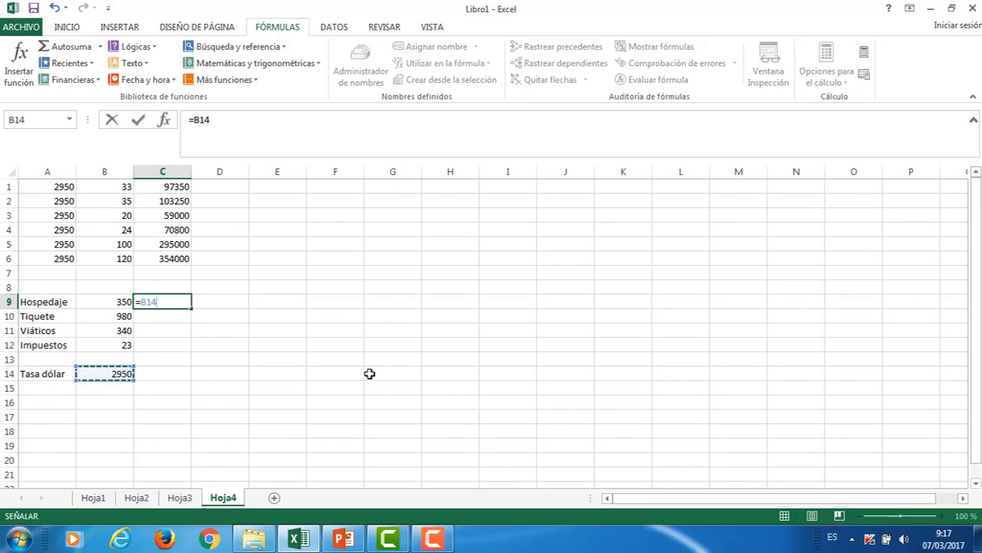
text(*)
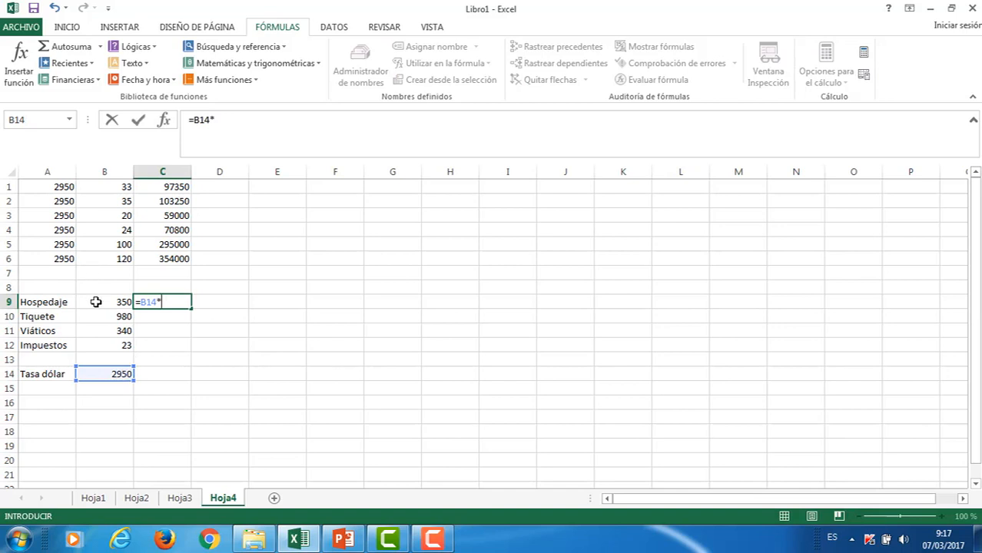
click(97, 301)
key(Return)
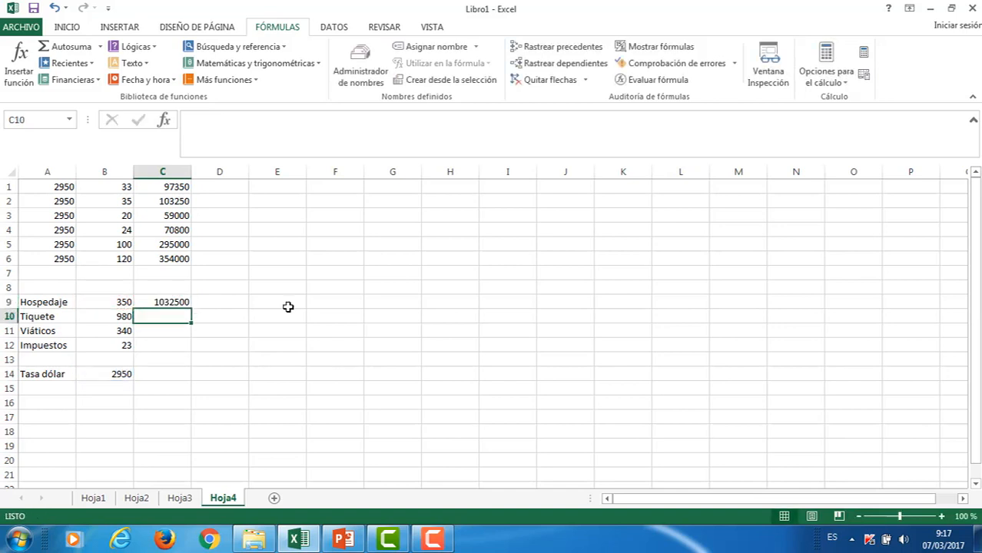
click(171, 302)
drag(193, 309, 192, 345)
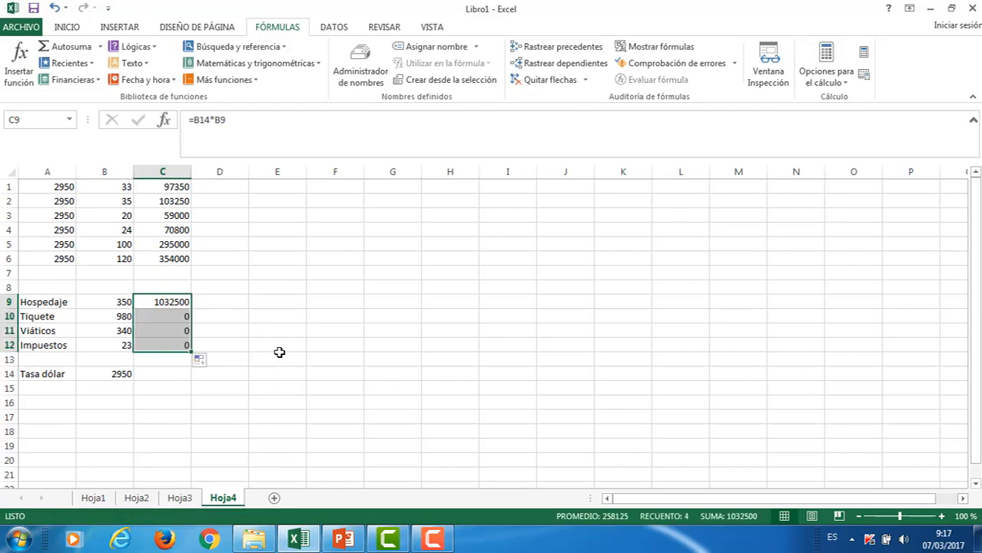
Inspect the cell references in the filled formulas of C9 through C12, leaving them as they are
click(173, 318)
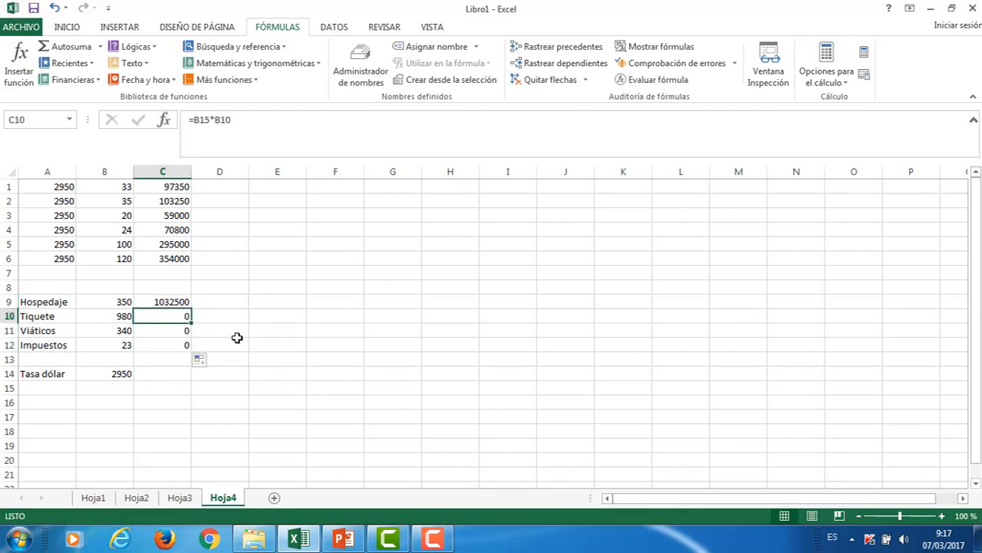
click(184, 332)
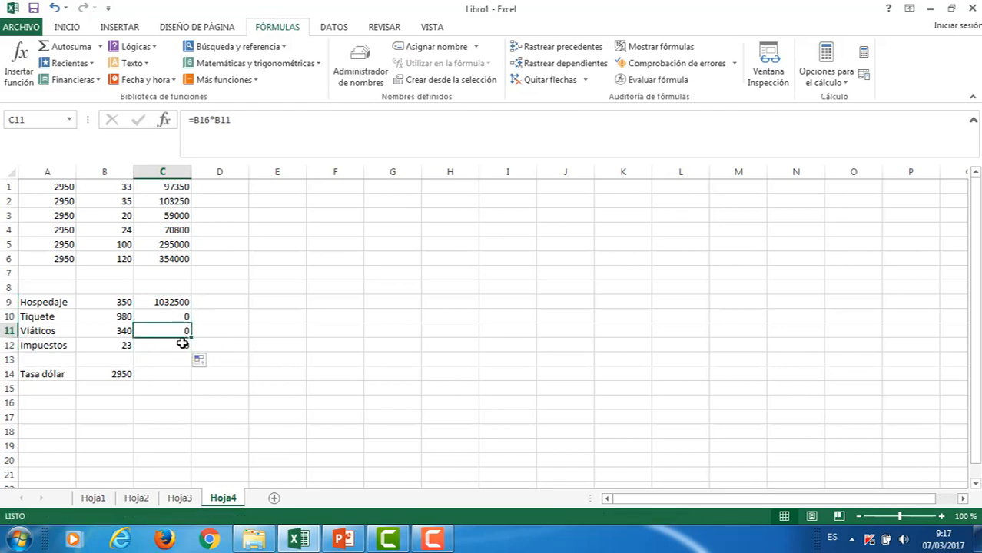
click(182, 345)
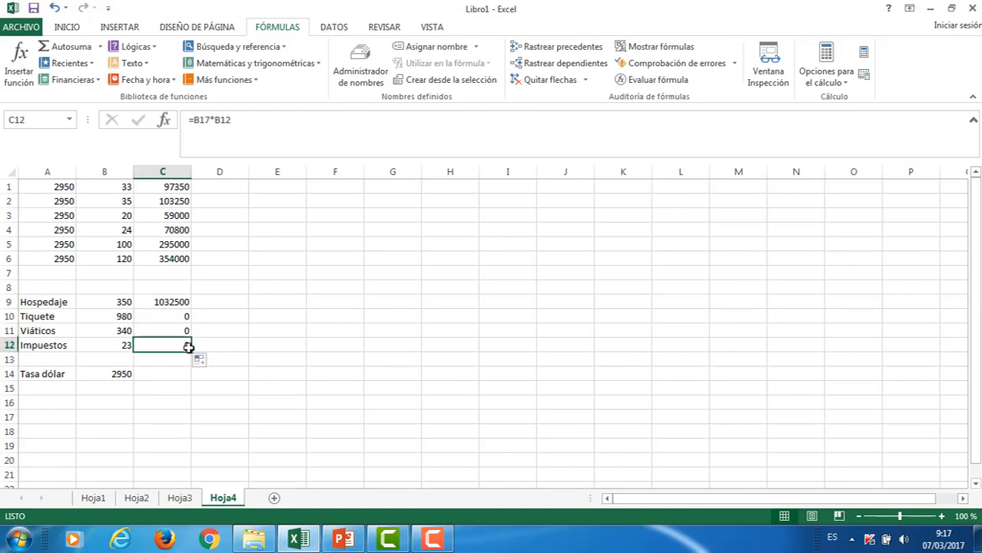
click(182, 304)
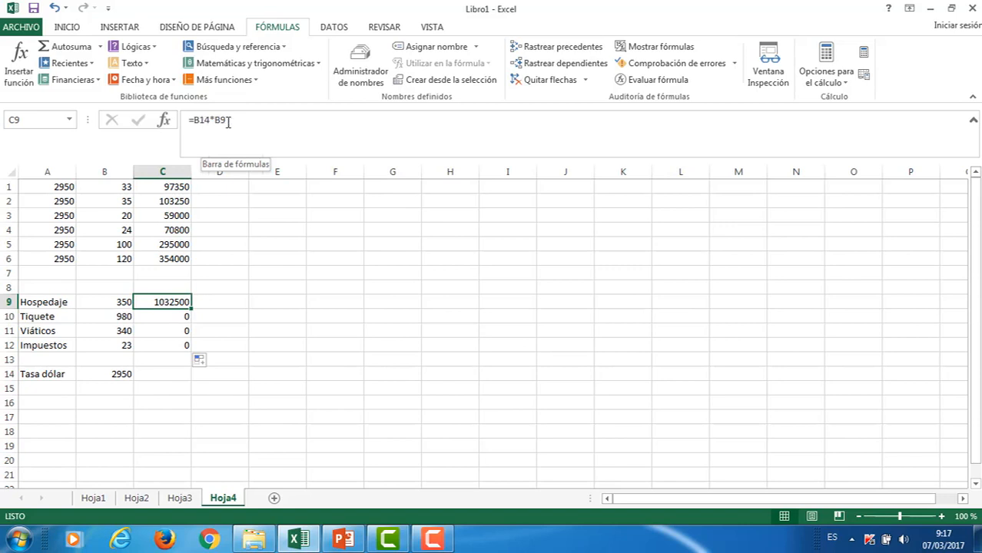
double_click(182, 317)
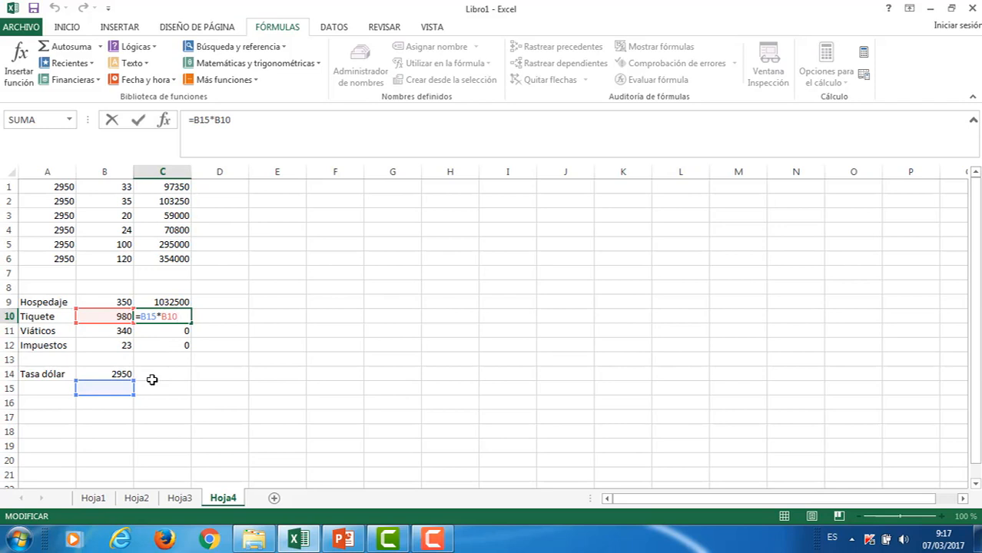
key(Return)
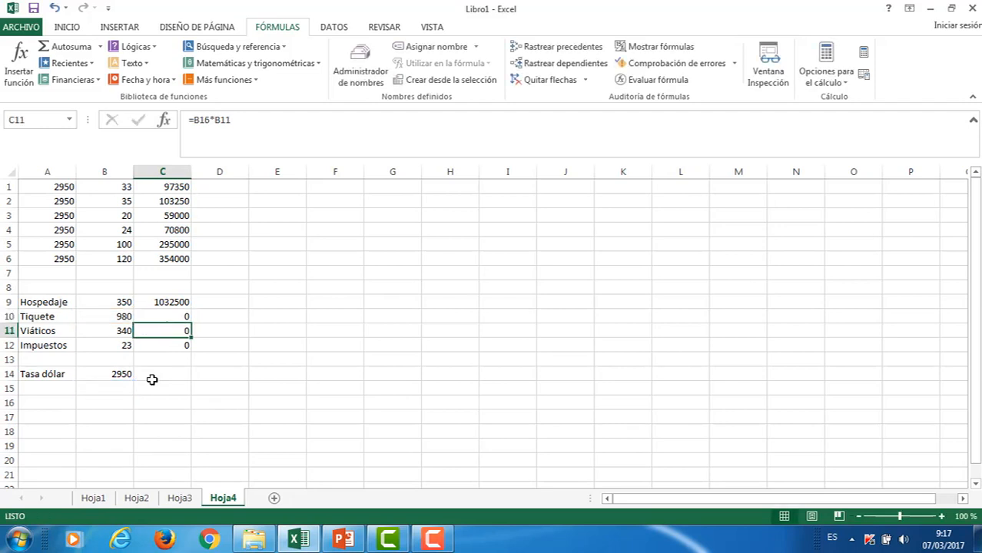
Make the B14 reference in C9's formula absolute, giving =$B$14*B9, and fill the formula down to C12
click(180, 302)
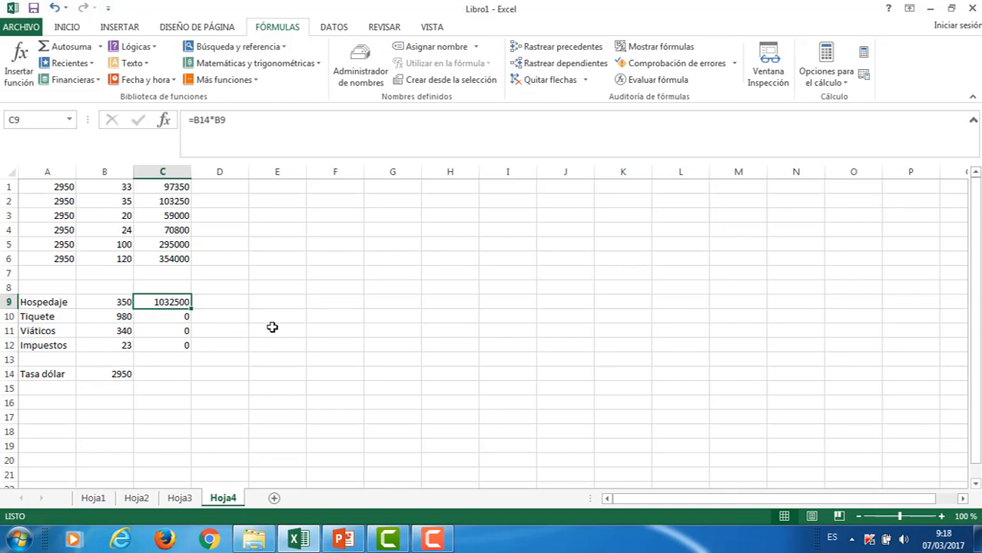
click(204, 122)
double_click(205, 121)
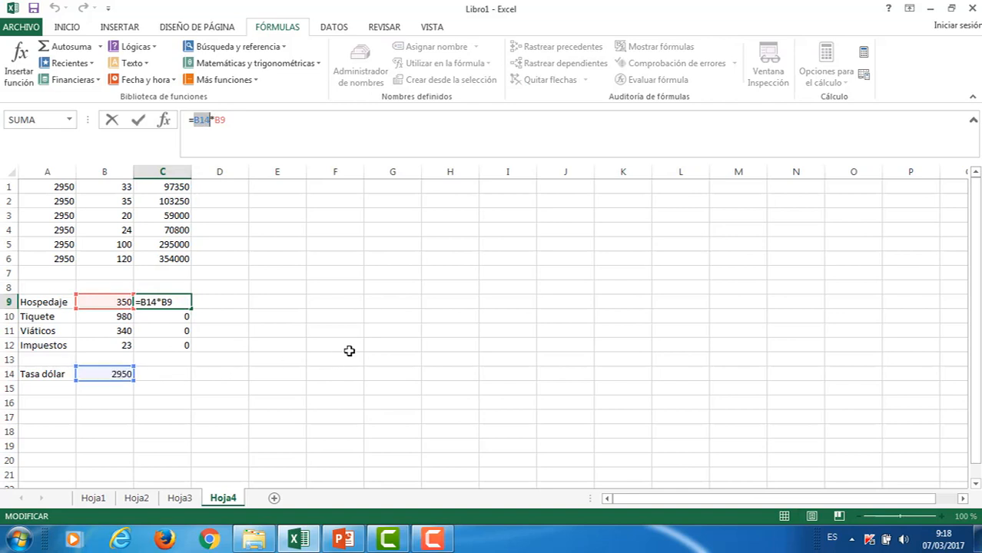
key(F4)
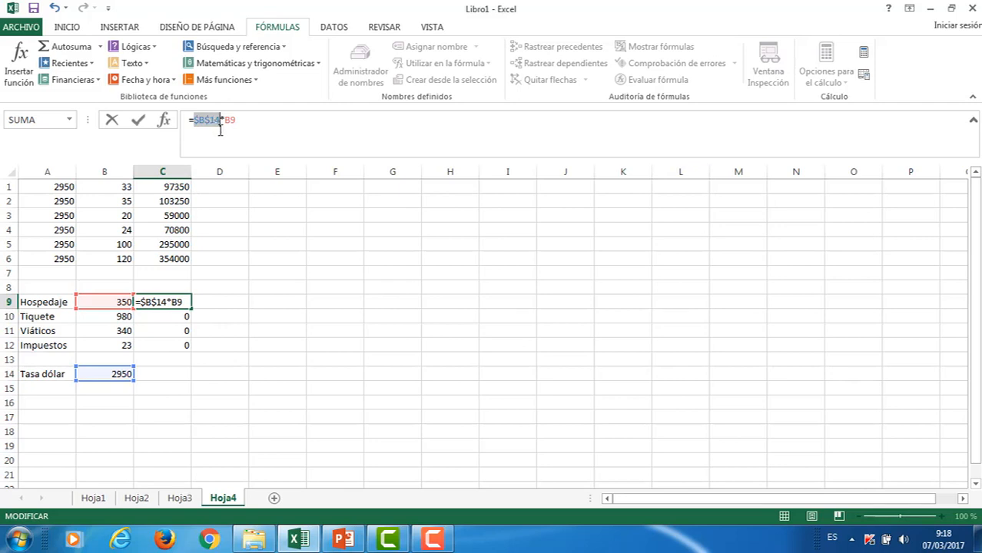
key(Return)
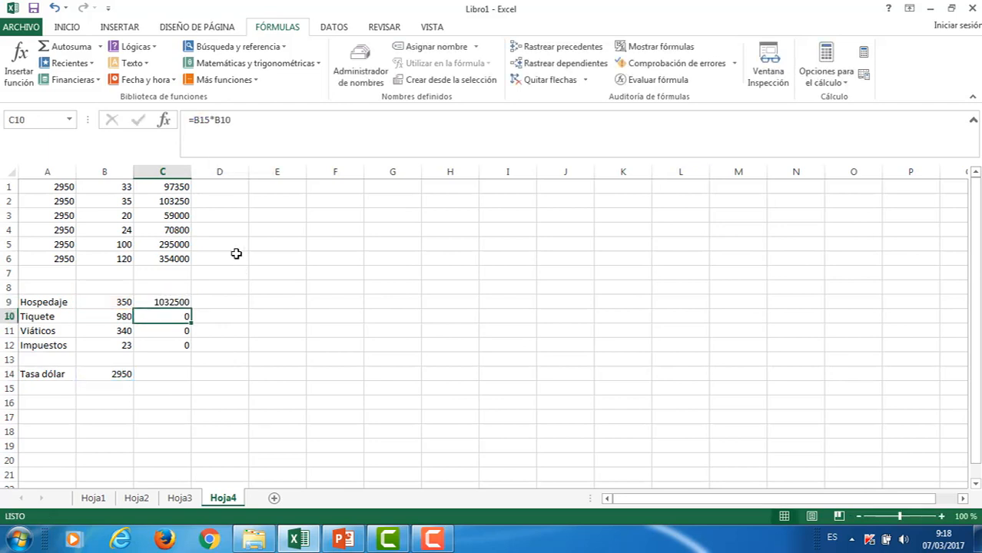
click(174, 301)
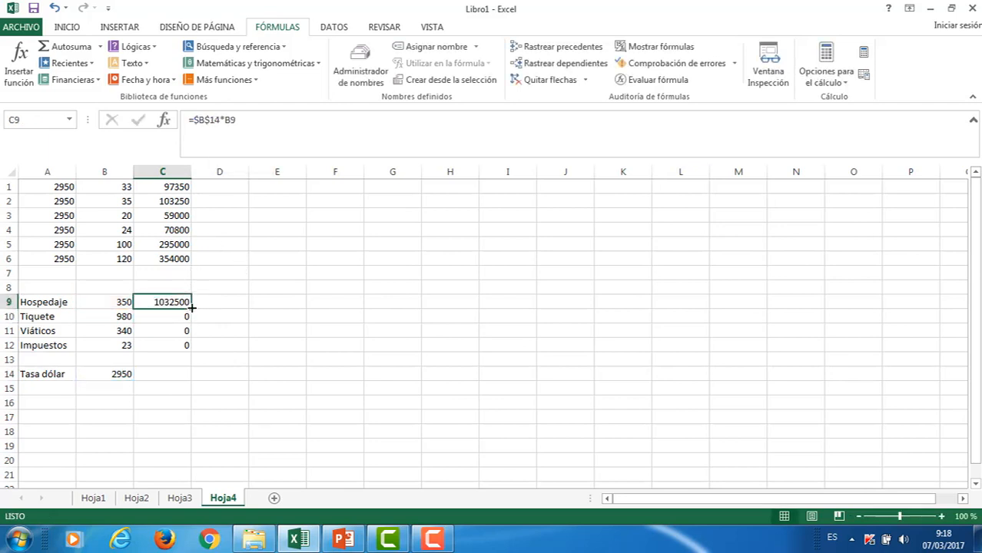
drag(191, 307, 191, 350)
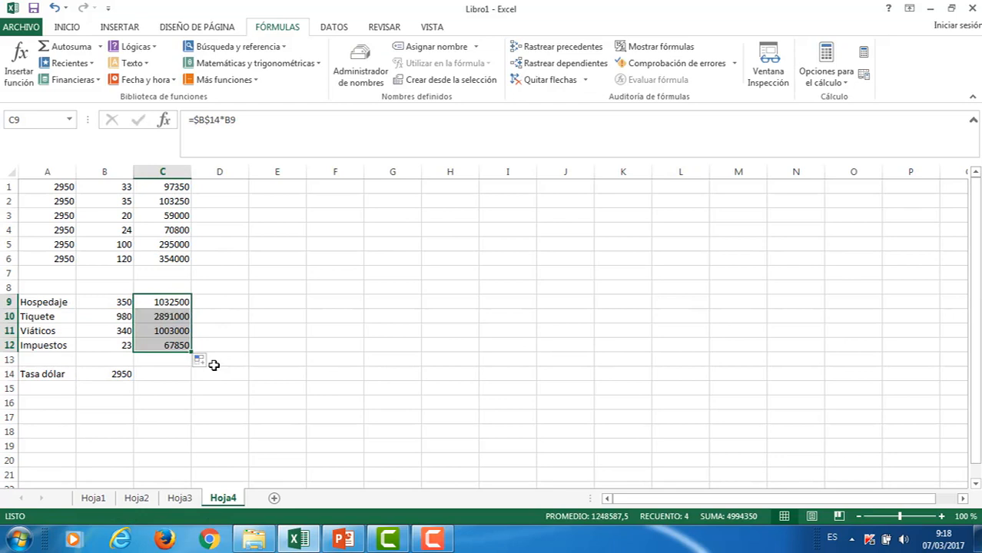
Inspect the cell references in the refilled formulas of C9 through C12, comparing the fixed rate reference with the expense references
click(182, 315)
click(180, 331)
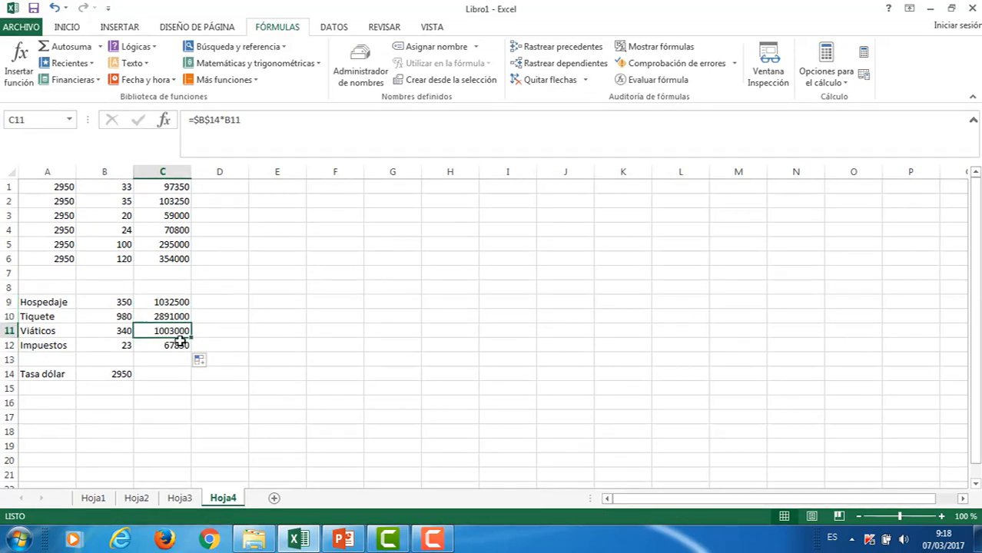
click(176, 302)
double_click(176, 302)
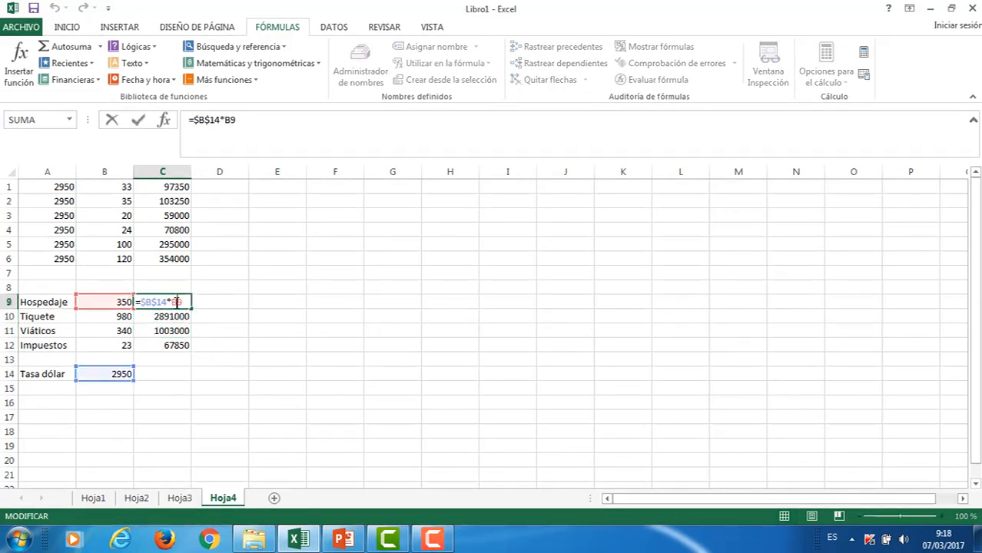
click(176, 317)
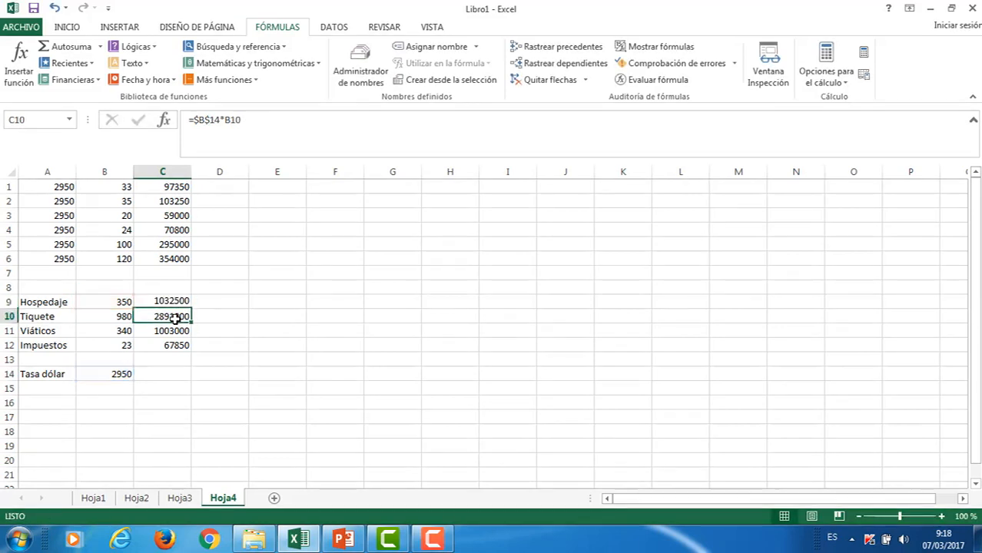
double_click(177, 318)
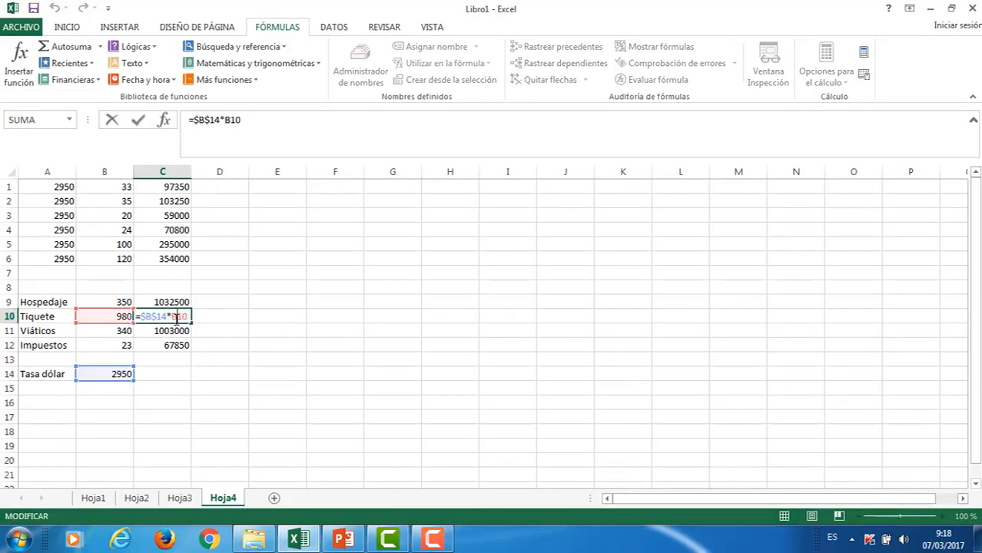
click(179, 331)
double_click(178, 331)
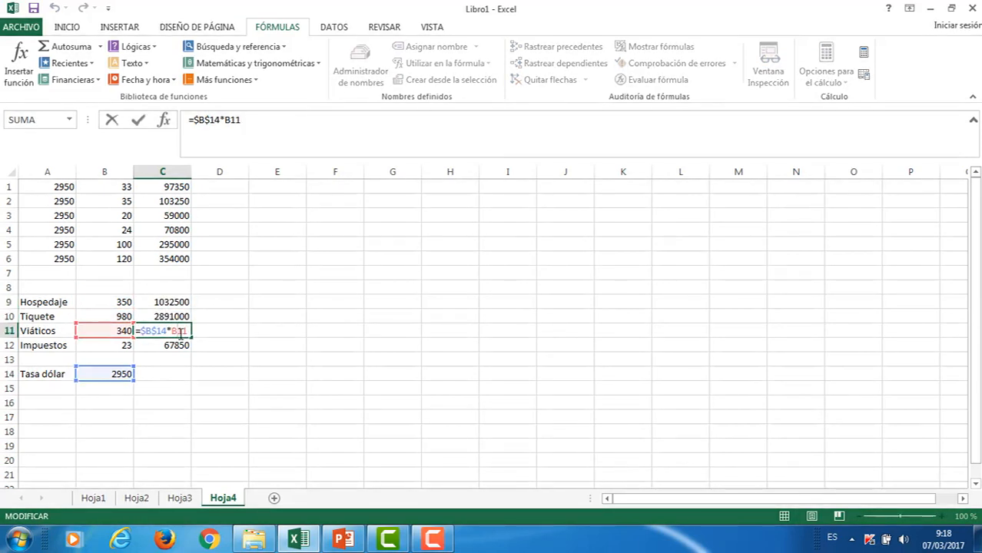
click(178, 345)
double_click(178, 345)
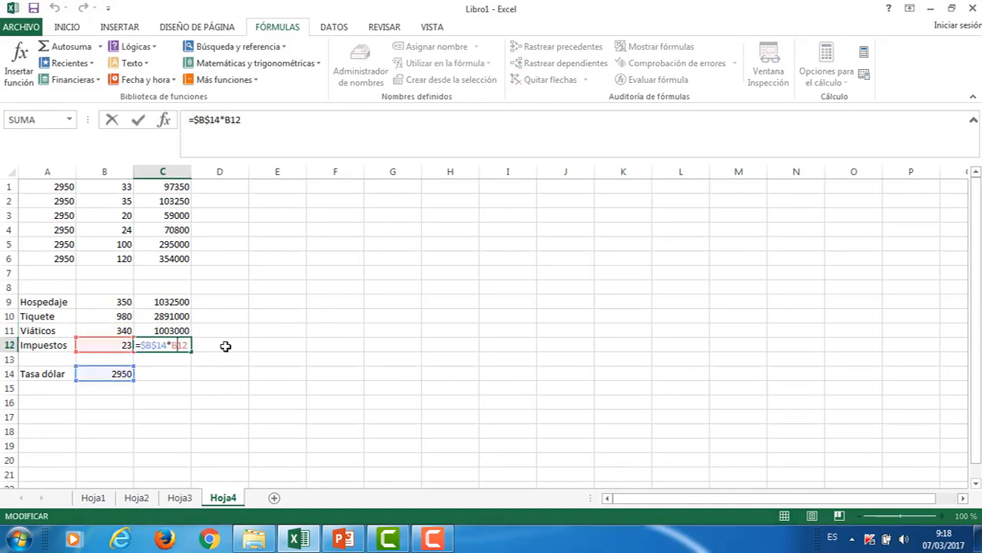
key(Return)
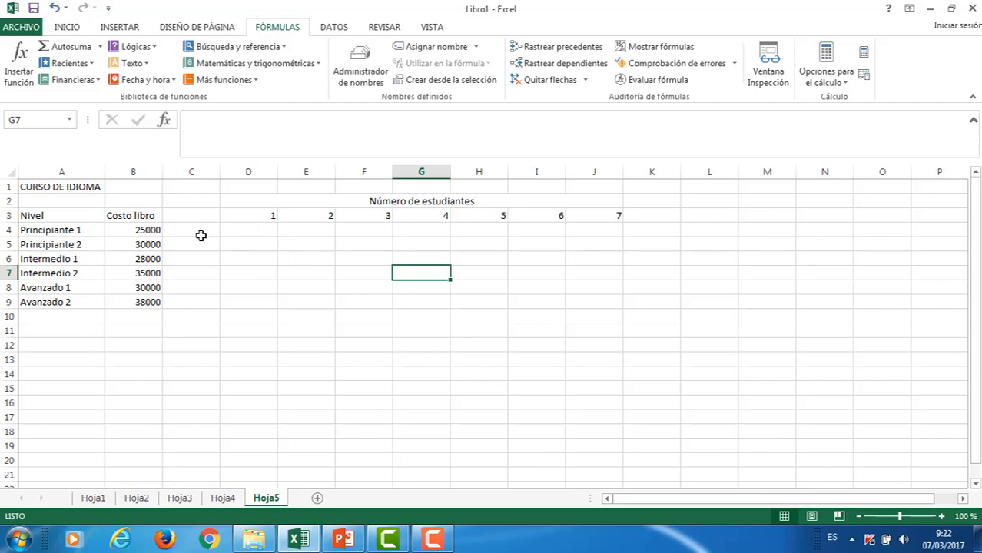
Enter the mixed-reference formula =$B4*D$3 in D4 of Hoja5, multiplying the book cost by the number of students
click(270, 232)
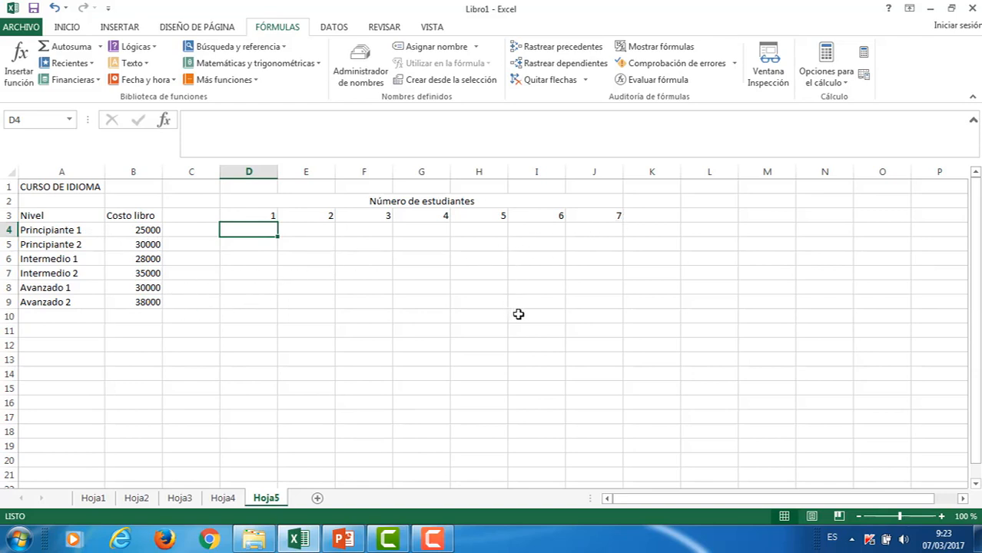
text(=)
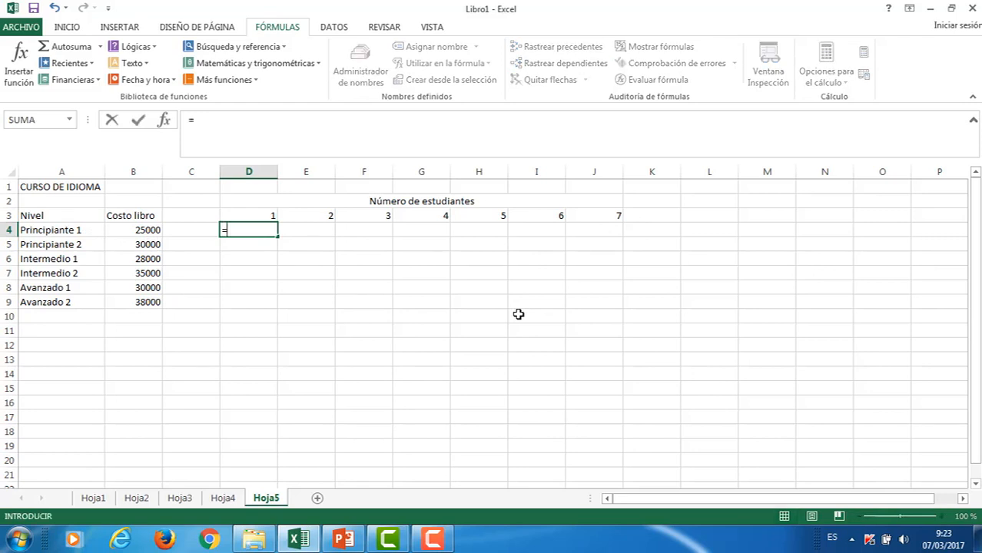
click(146, 230)
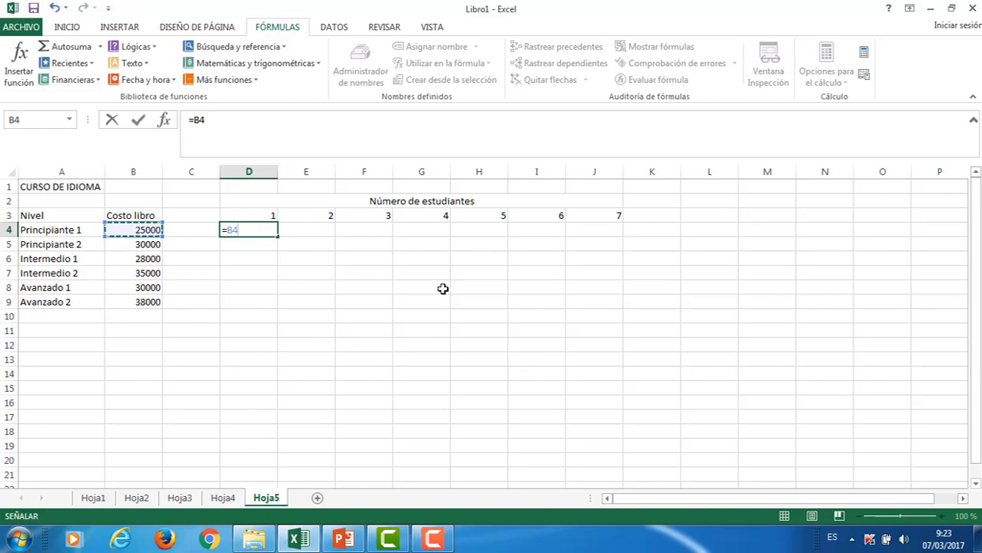
key(F4)
key(F4)
key(F4)
key(F4)
key(F4)
key(F4)
key(F4)
text(*)
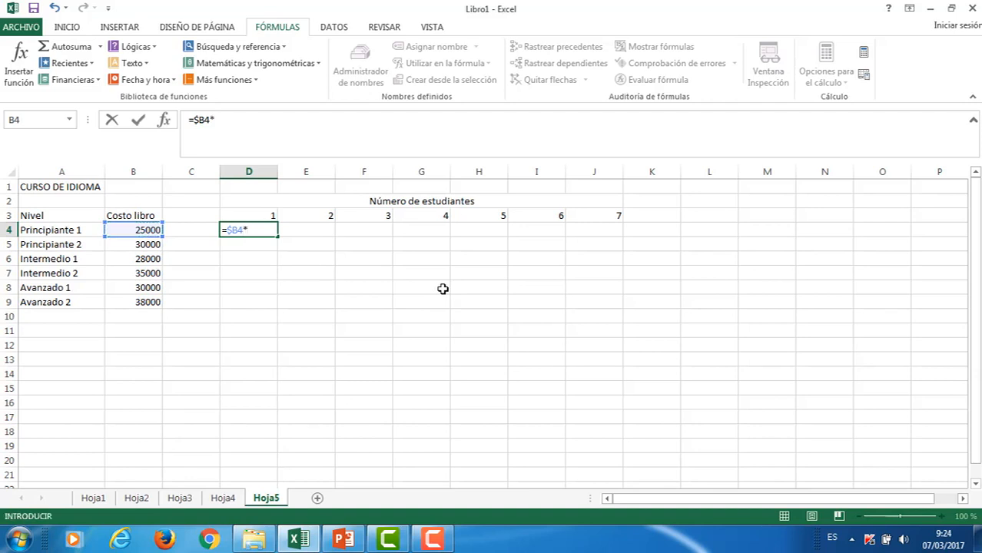
click(259, 215)
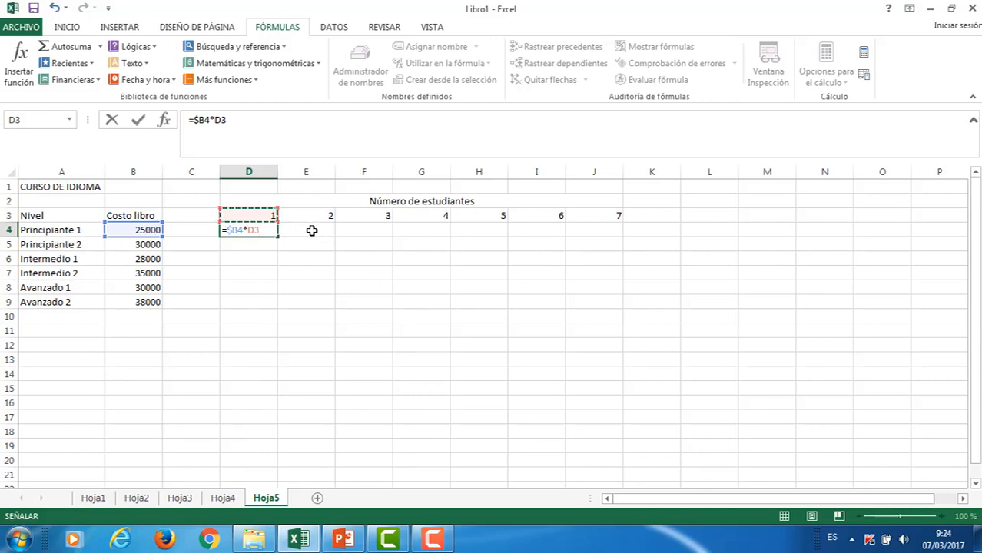
key(F4)
key(F4)
key(Return)
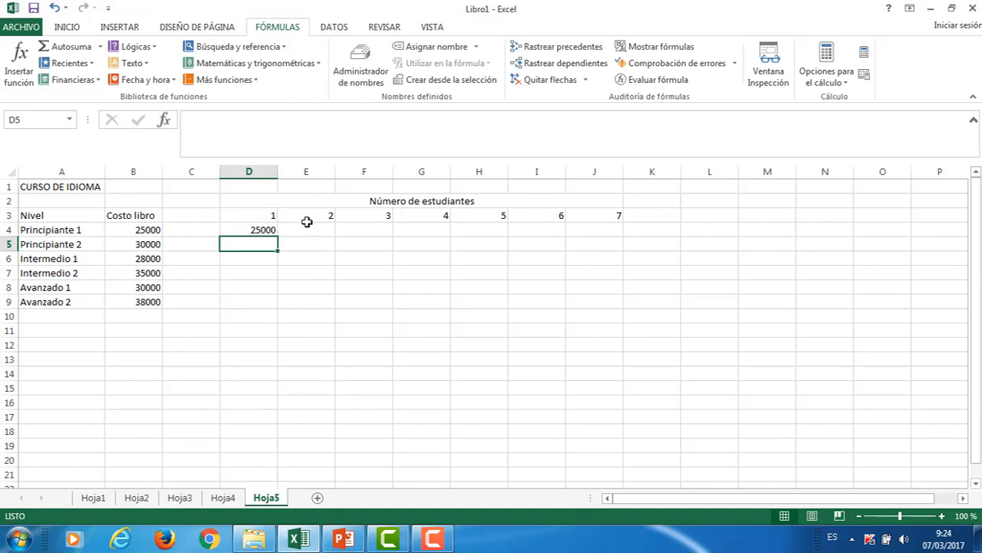
Fill the D4 formula down and across the whole cost table, covering D4:J9
click(268, 229)
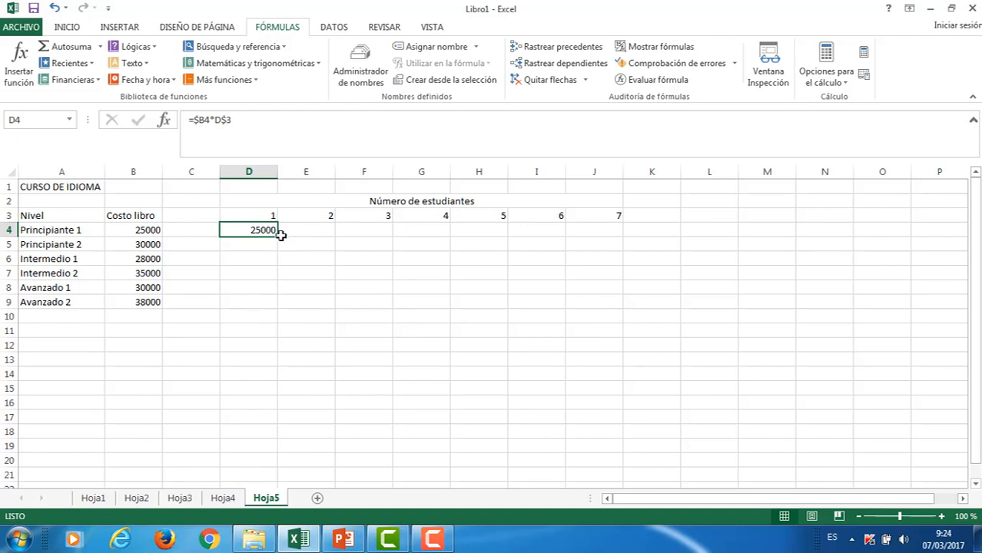
drag(277, 235, 280, 309)
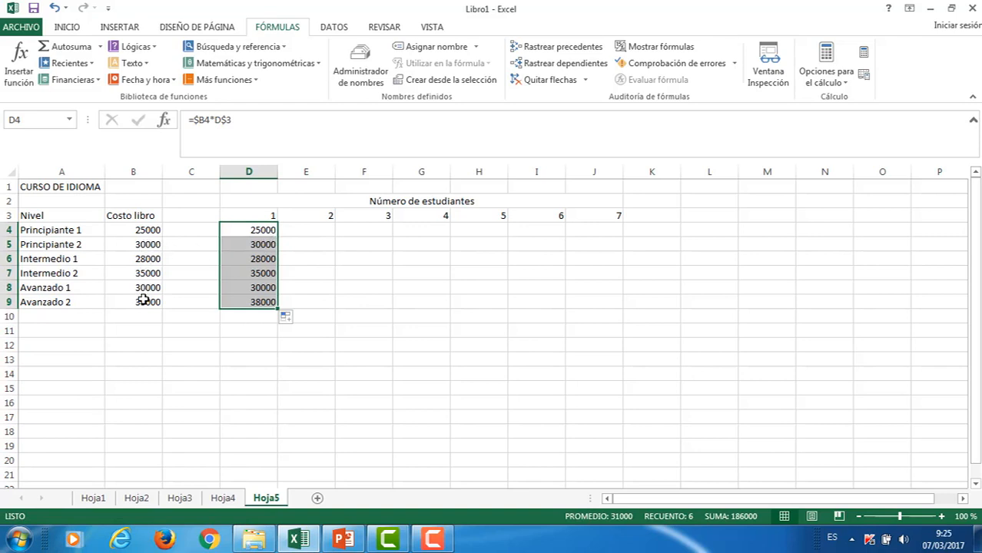
click(269, 231)
drag(275, 239, 613, 242)
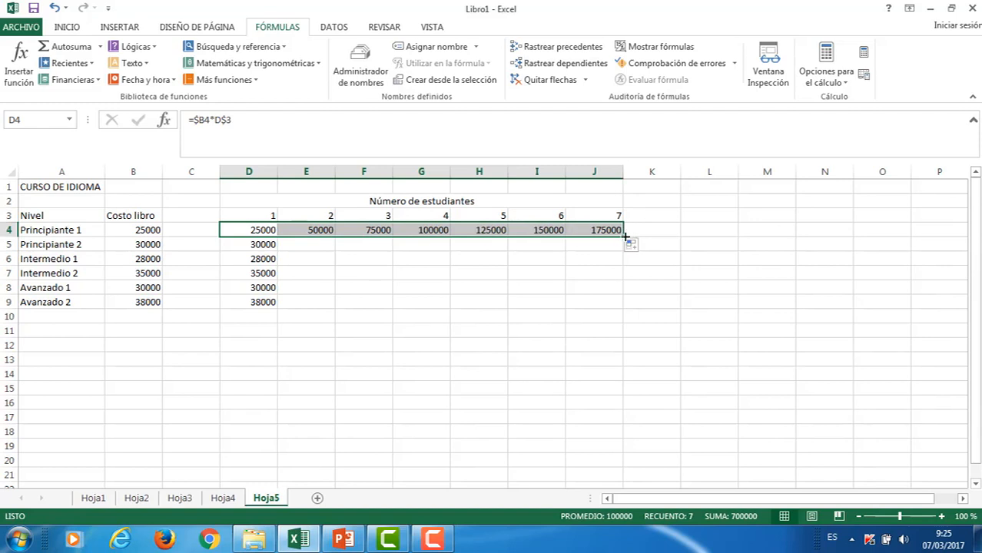
drag(322, 227, 593, 236)
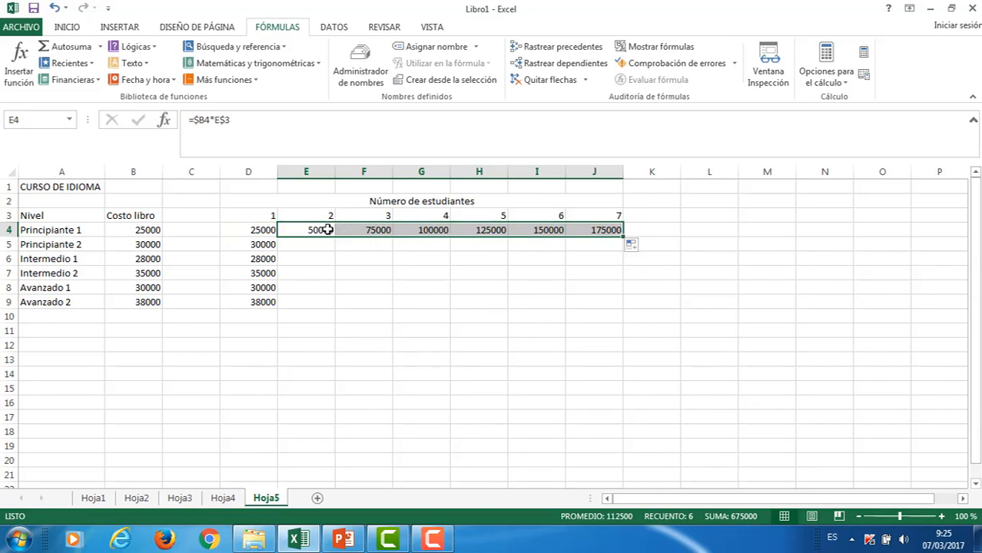
double_click(626, 237)
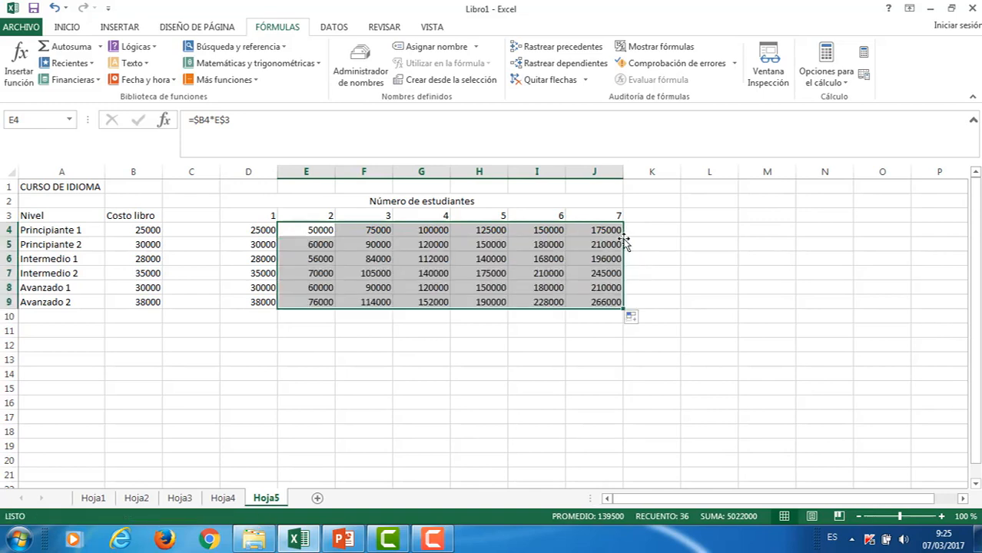
Examine the formulas in several cells of the filled cost table to check their mixed references
click(439, 258)
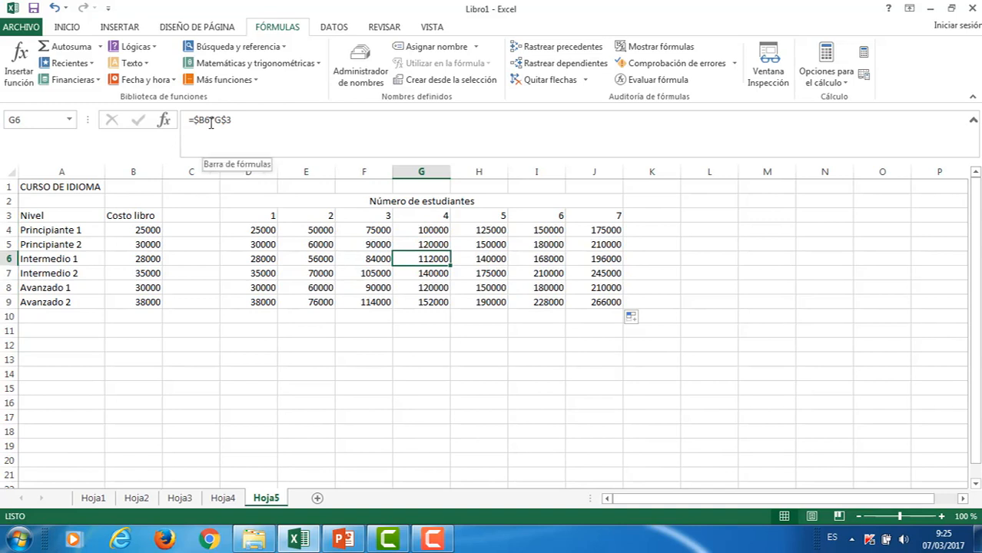
click(377, 260)
click(426, 262)
click(480, 260)
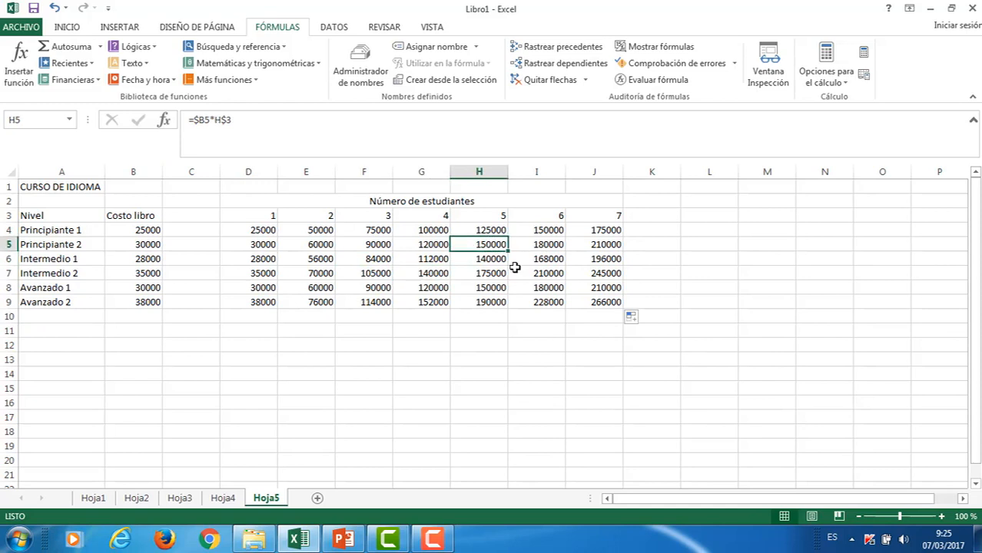
click(537, 271)
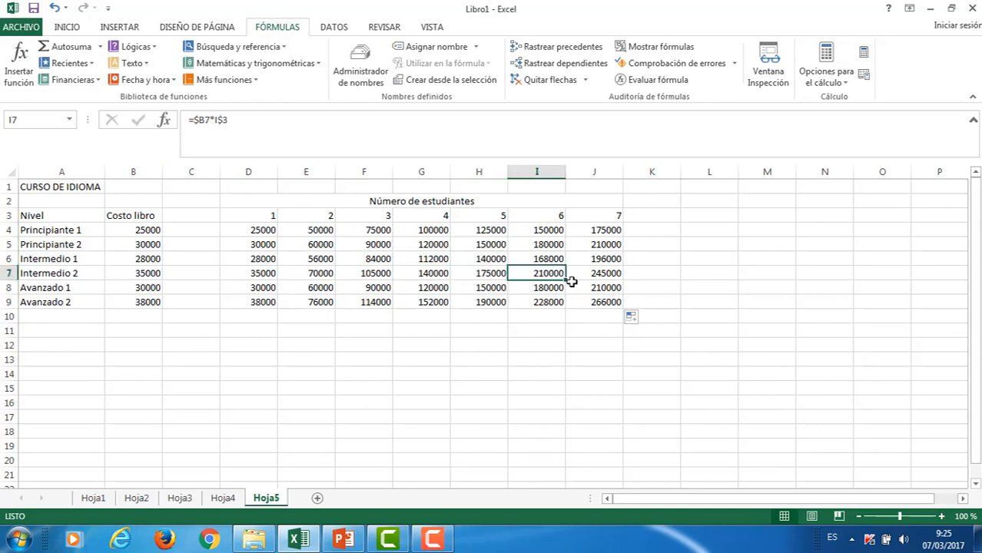
click(561, 297)
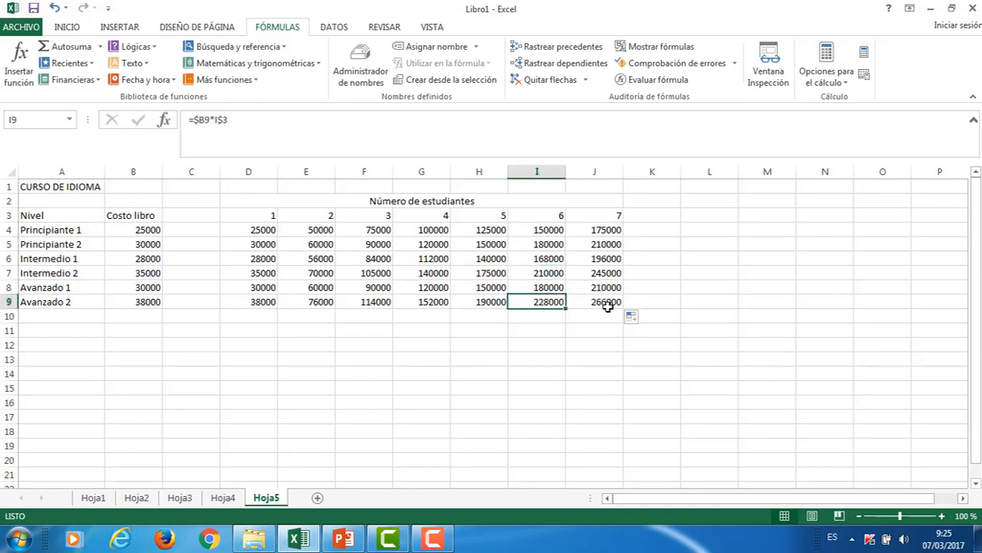
click(424, 271)
click(332, 273)
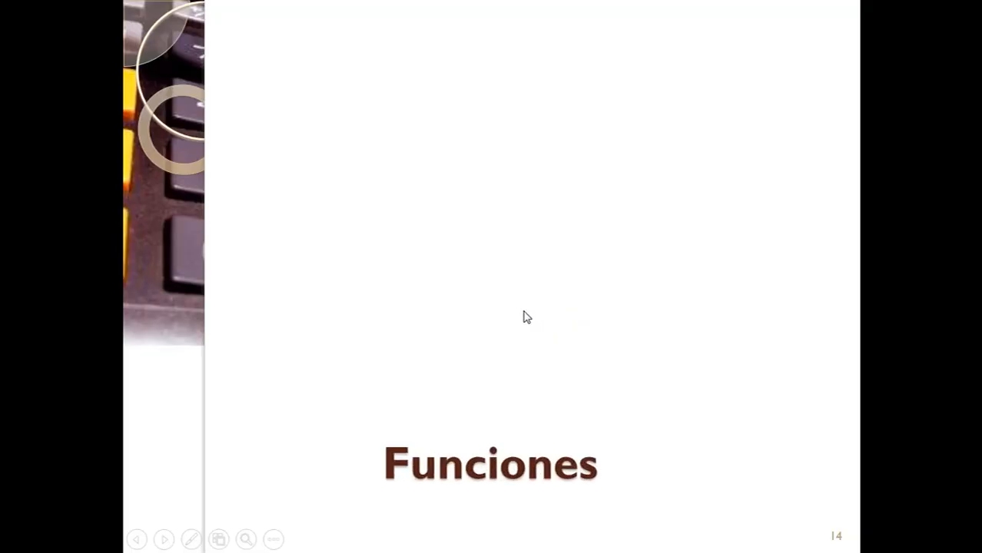
click(526, 317)
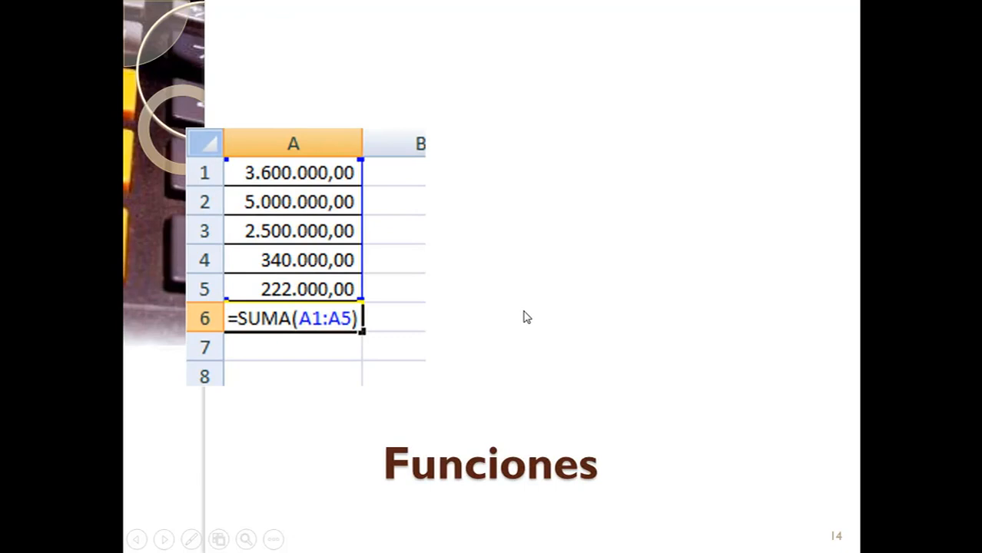
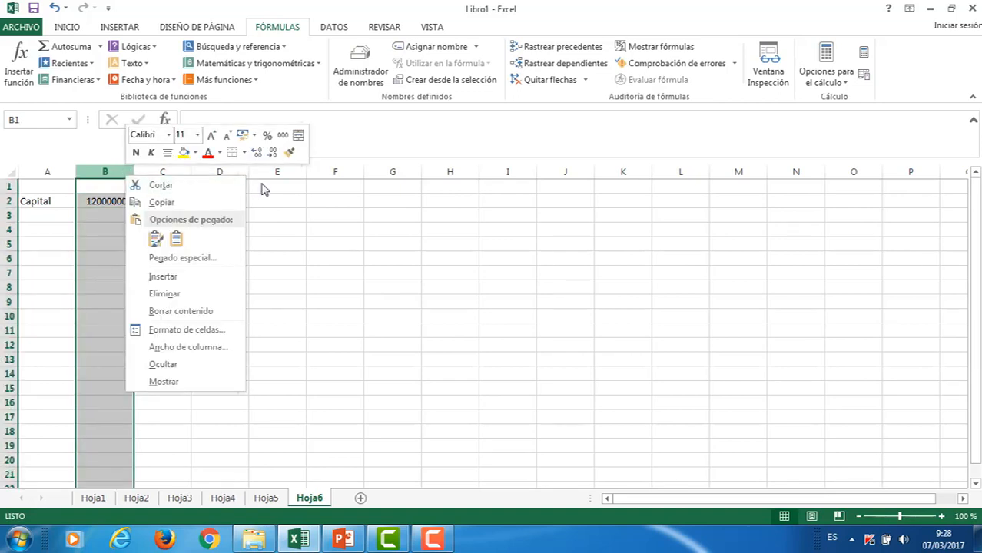
Apply the euro accounting number format to column B on Hoja6
click(242, 136)
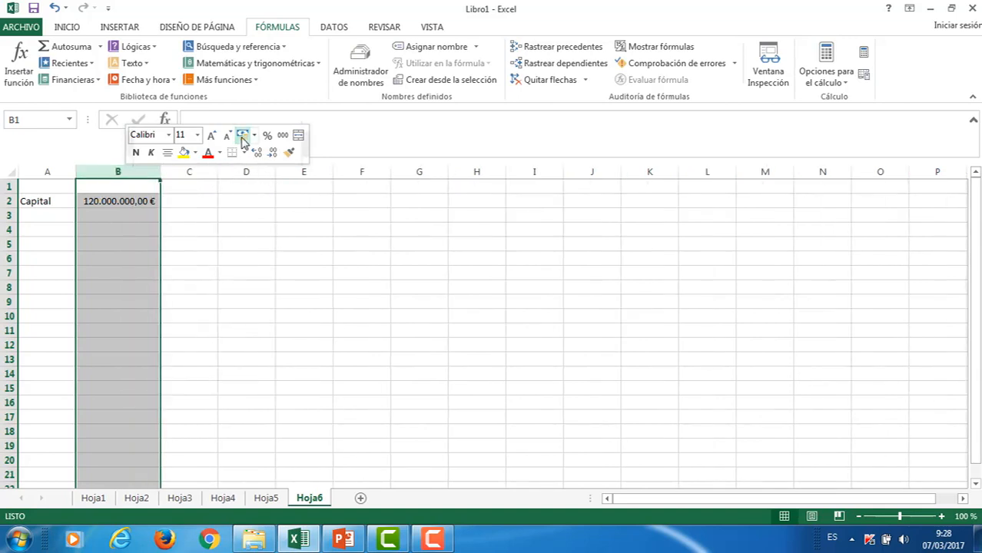
right_click(148, 203)
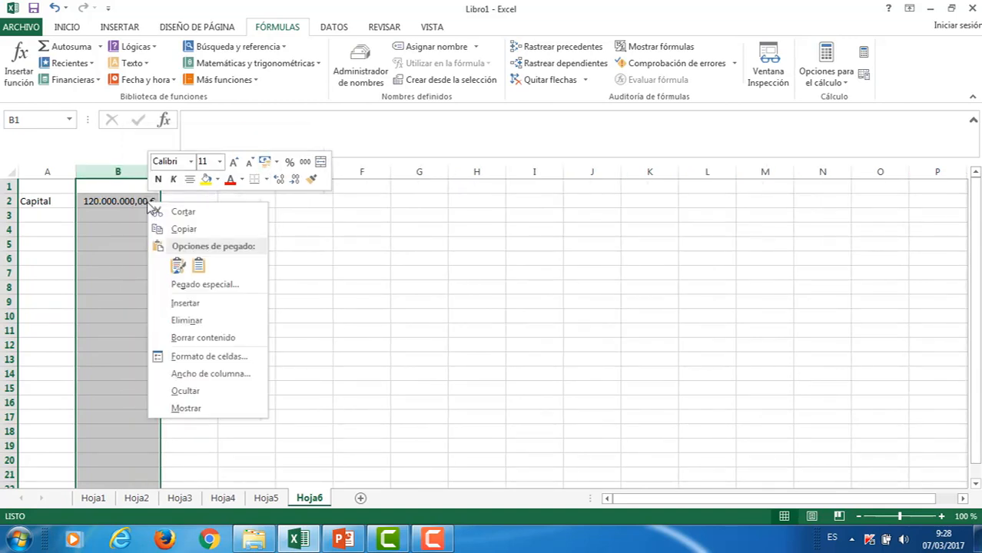
click(149, 207)
Apply an accounting format with the $ Español (Colombia) symbol to the capital amount in B2
click(142, 200)
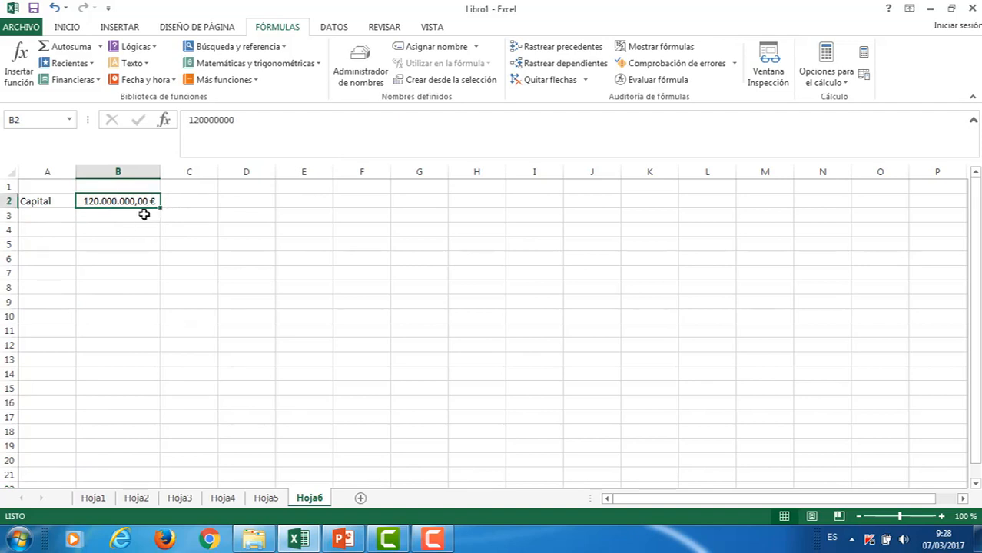
right_click(114, 201)
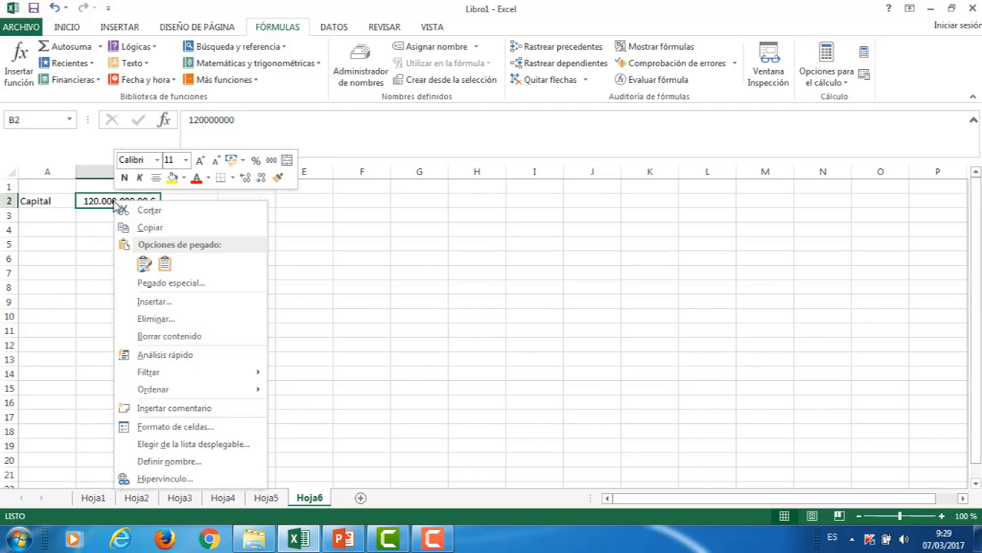
click(243, 160)
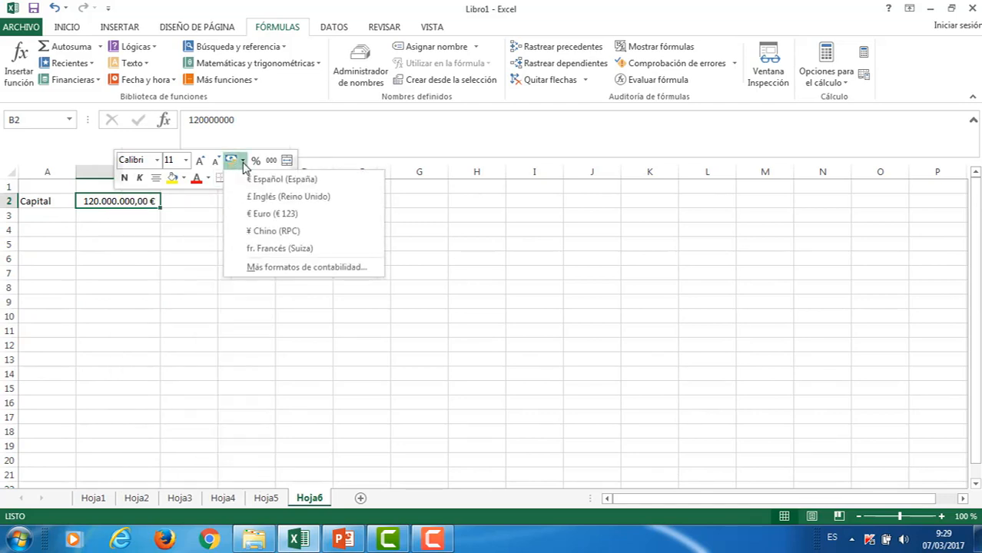
click(272, 268)
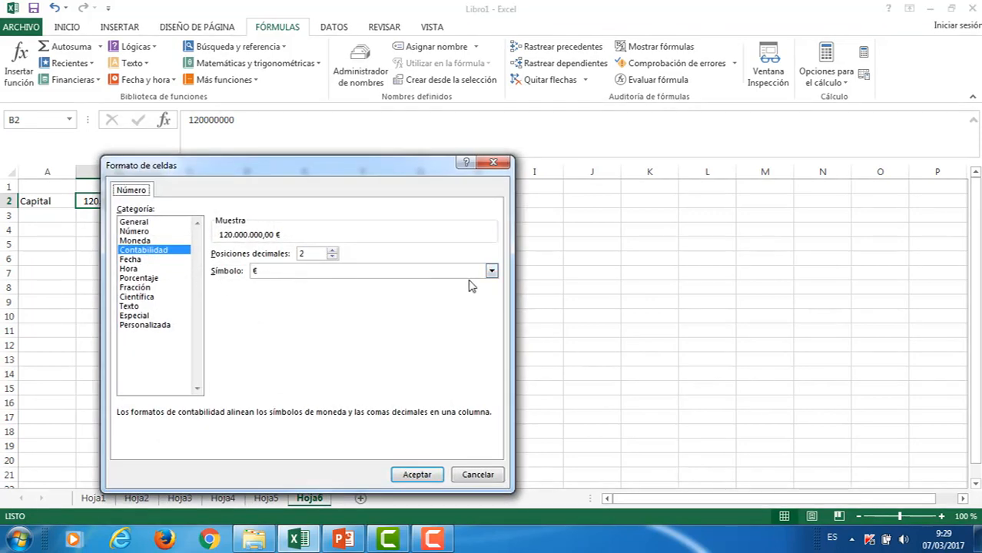
click(491, 272)
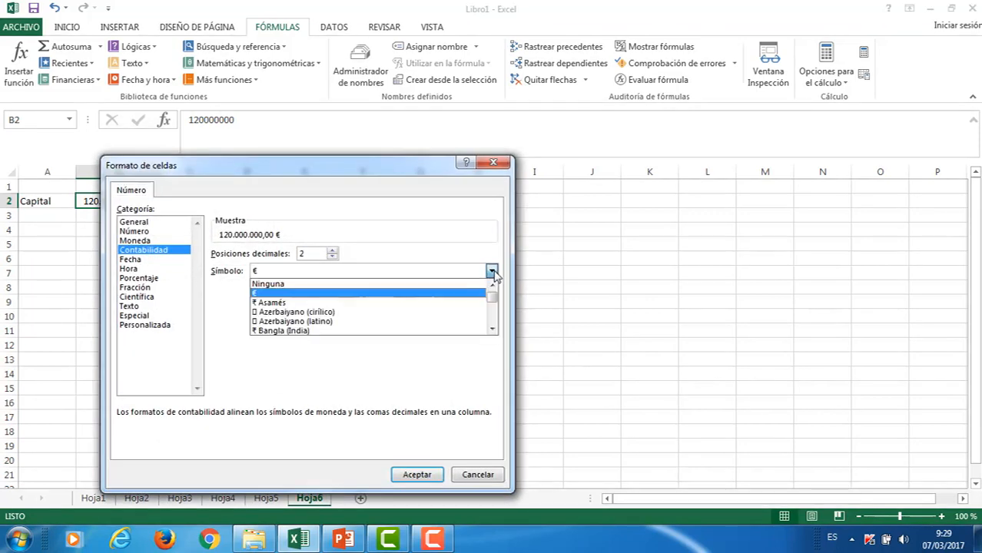
click(492, 329)
click(492, 329)
click(492, 329)
click(492, 329)
click(492, 328)
click(491, 329)
click(492, 329)
click(492, 328)
click(491, 329)
click(492, 329)
click(492, 329)
click(492, 328)
click(492, 329)
click(491, 329)
click(492, 329)
click(492, 329)
click(492, 329)
click(492, 329)
click(492, 329)
click(492, 329)
click(492, 328)
click(492, 329)
click(491, 329)
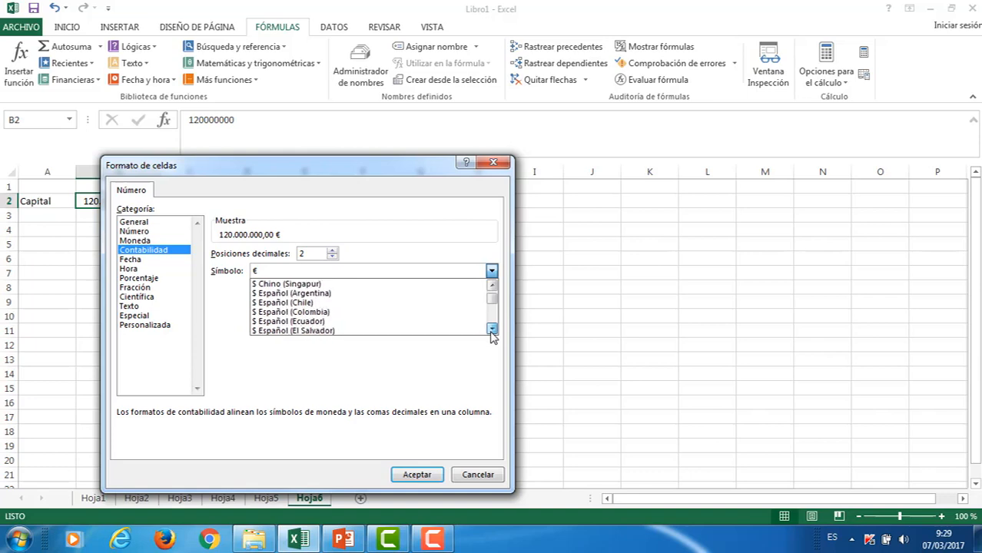
click(311, 313)
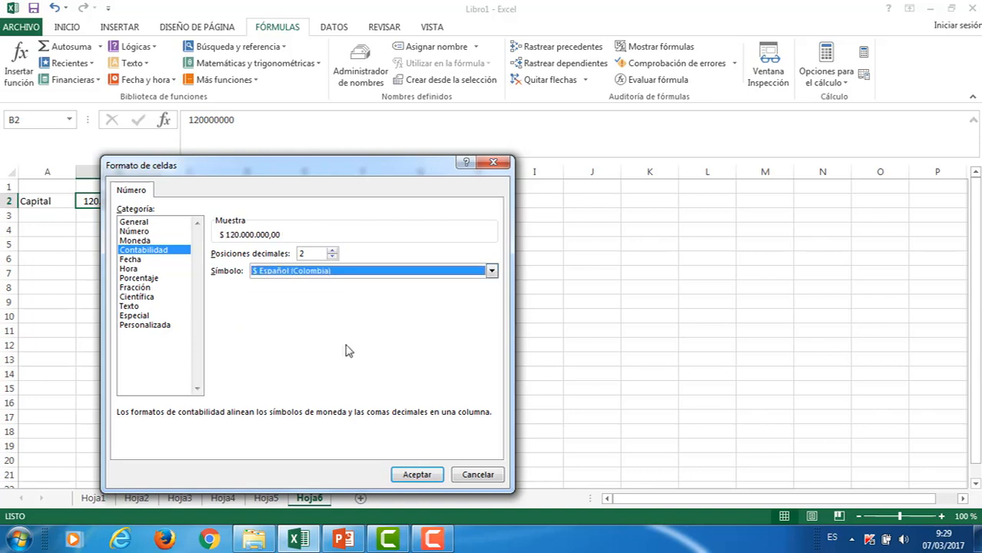
click(419, 474)
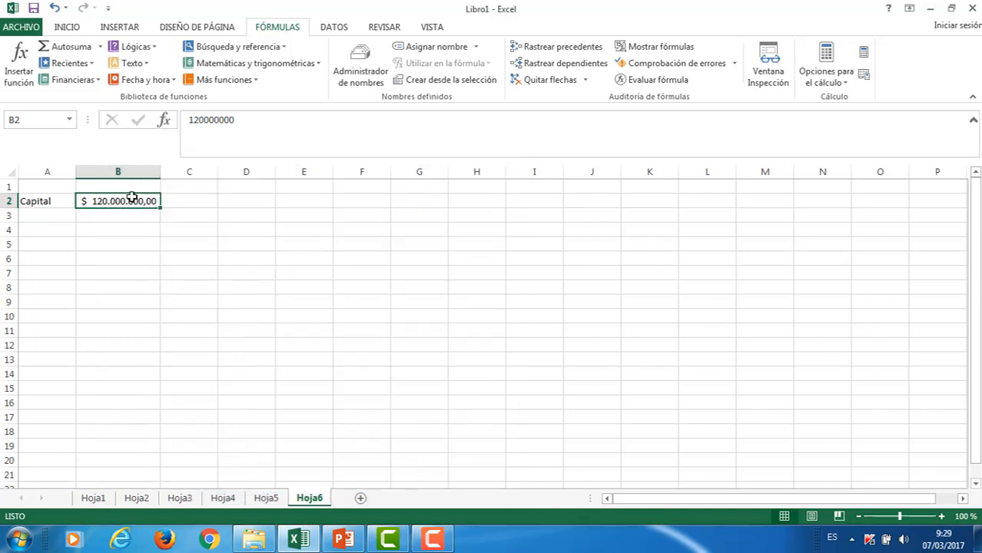
click(121, 230)
click(125, 200)
Label A3 as Tasa and enter a rate of 0,92% in B3
click(55, 215)
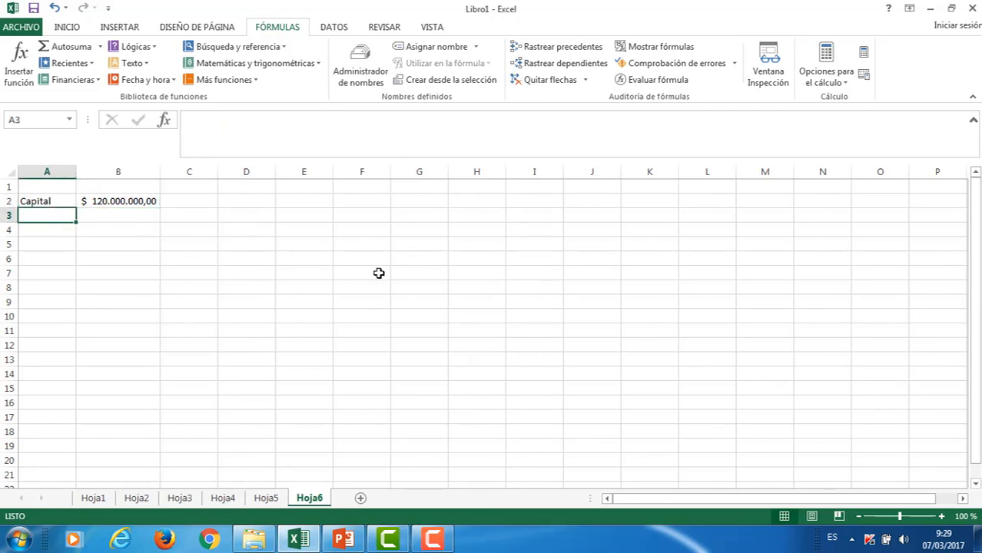
text(Tasa)
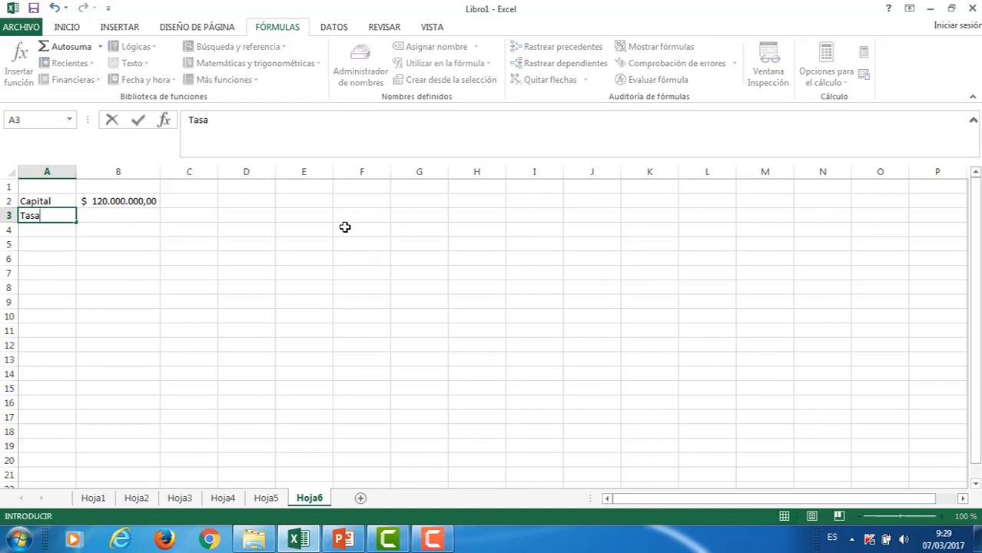
click(129, 217)
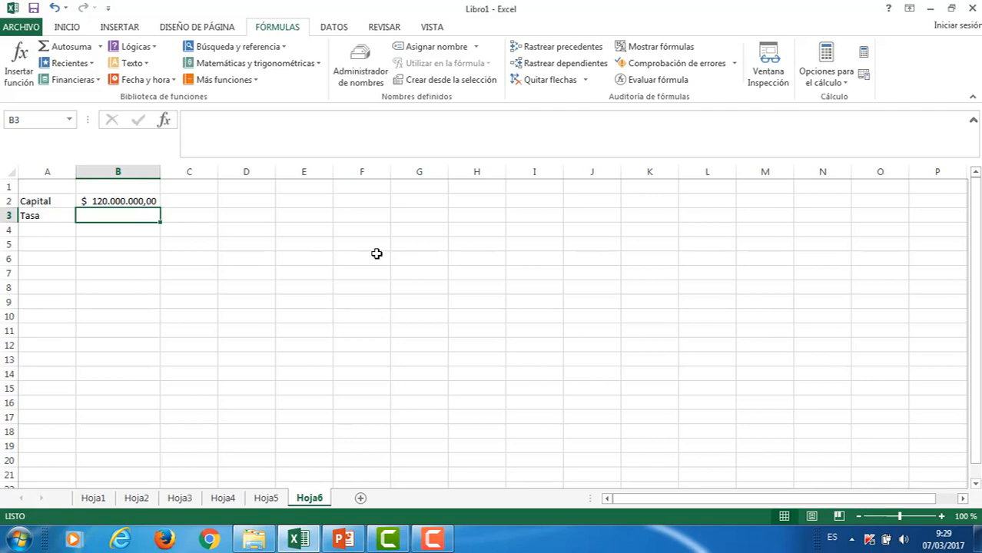
text(0,9)
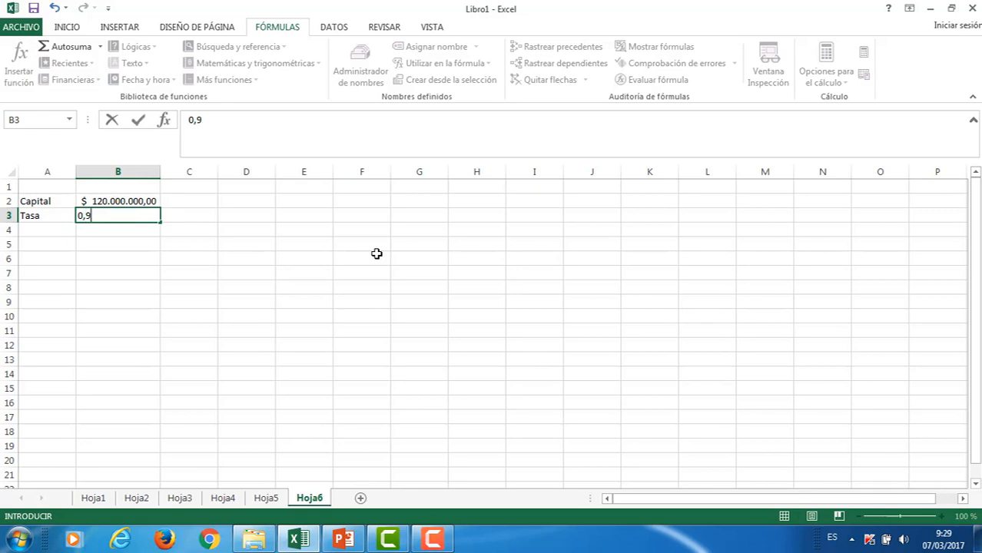
text(2%)
key(Return)
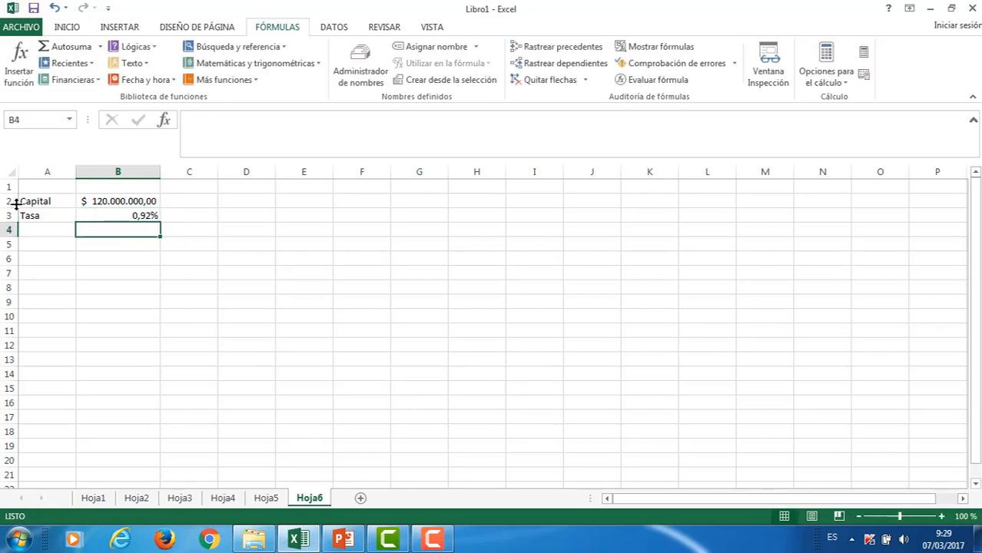
Label A4 as Periodos and enter 120 periods in B4
click(47, 229)
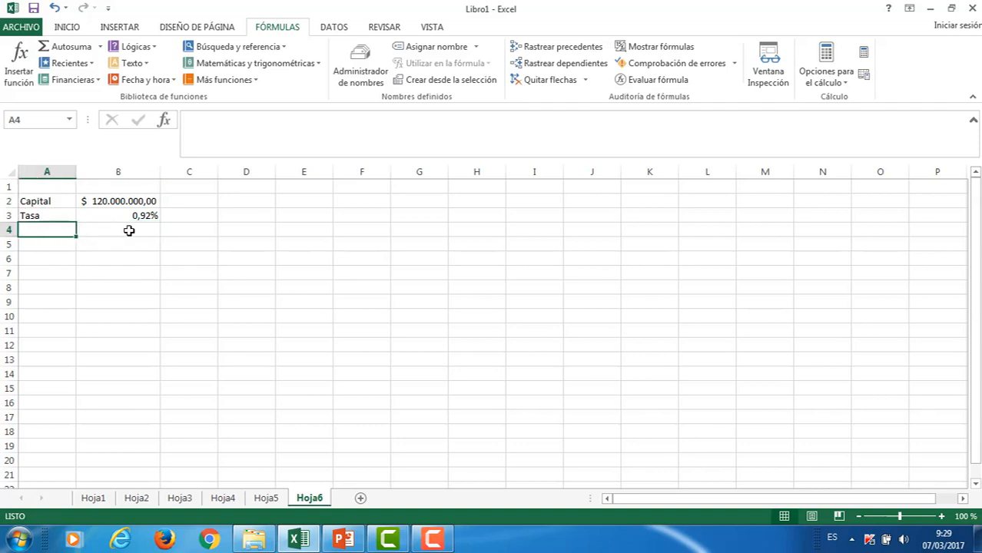
text(Per)
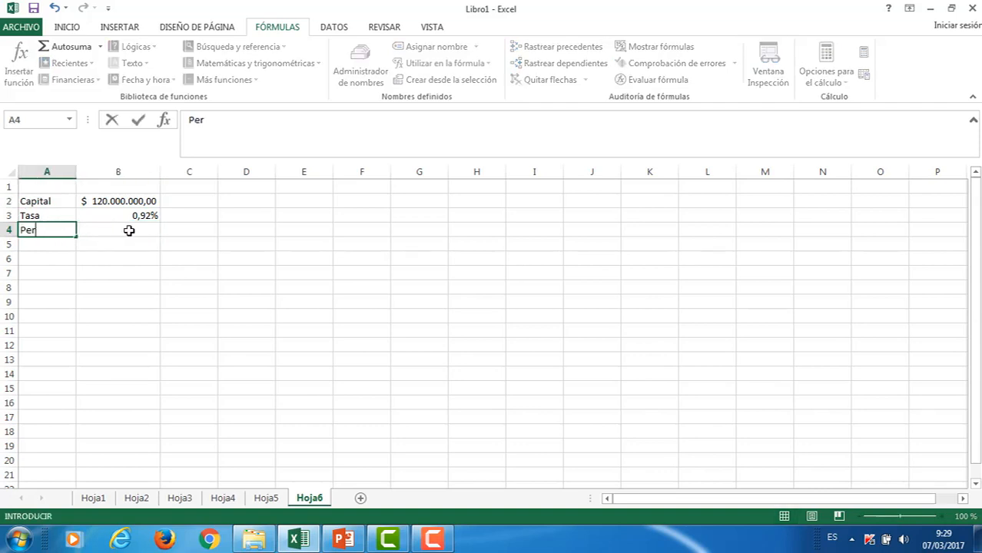
text(iodos)
click(129, 231)
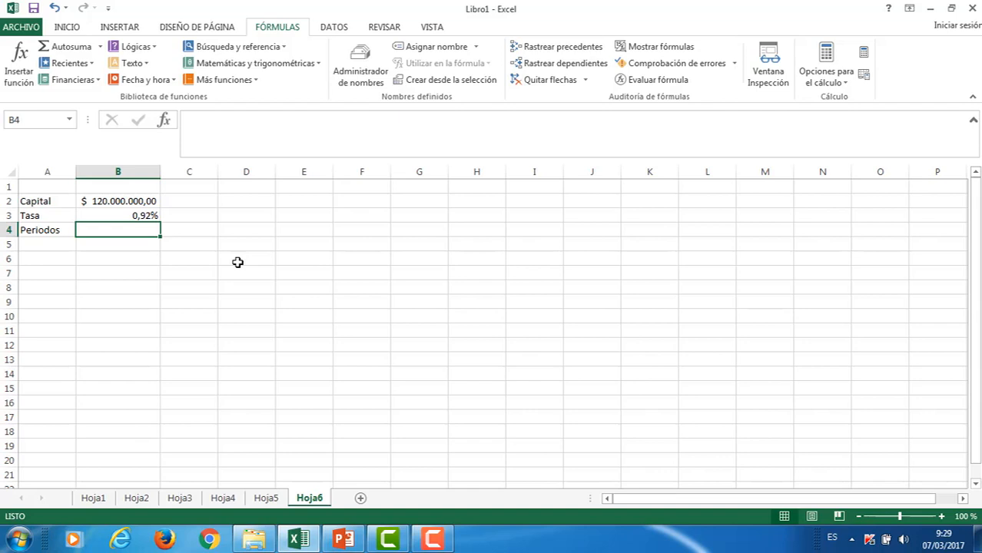
text(120)
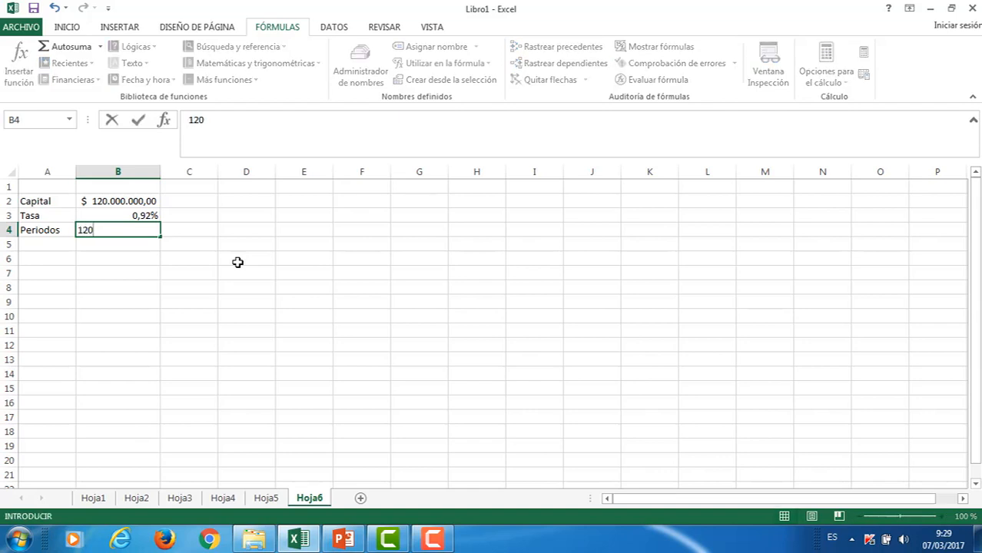
key(Return)
Format the number of periods in B4 with the thousands style and no decimals, removing the euro symbol
right_click(125, 232)
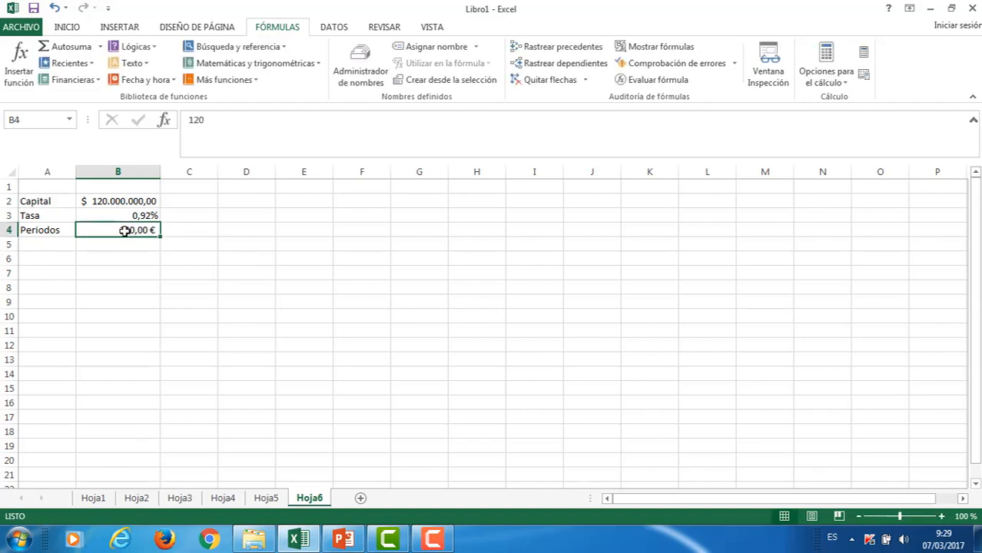
click(105, 230)
right_click(105, 230)
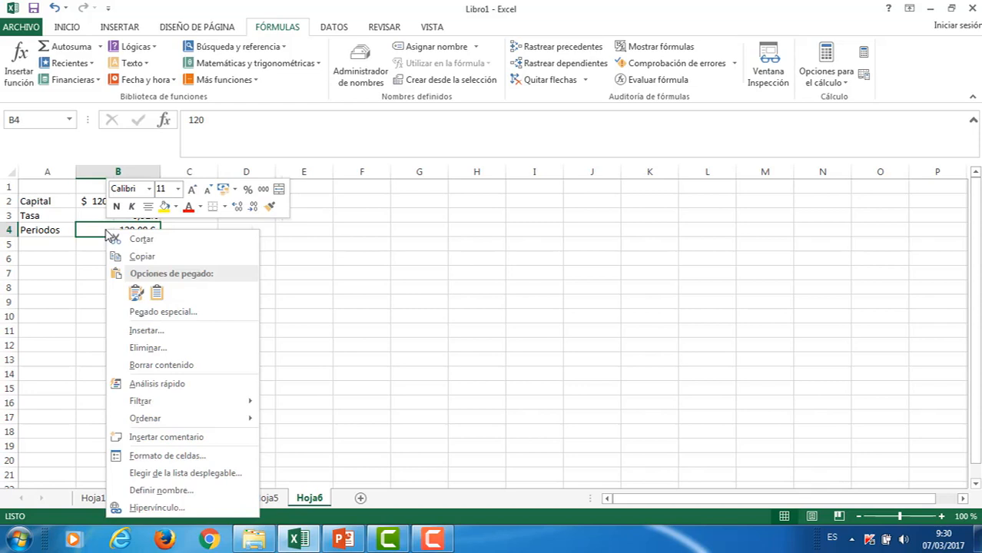
click(264, 190)
click(264, 190)
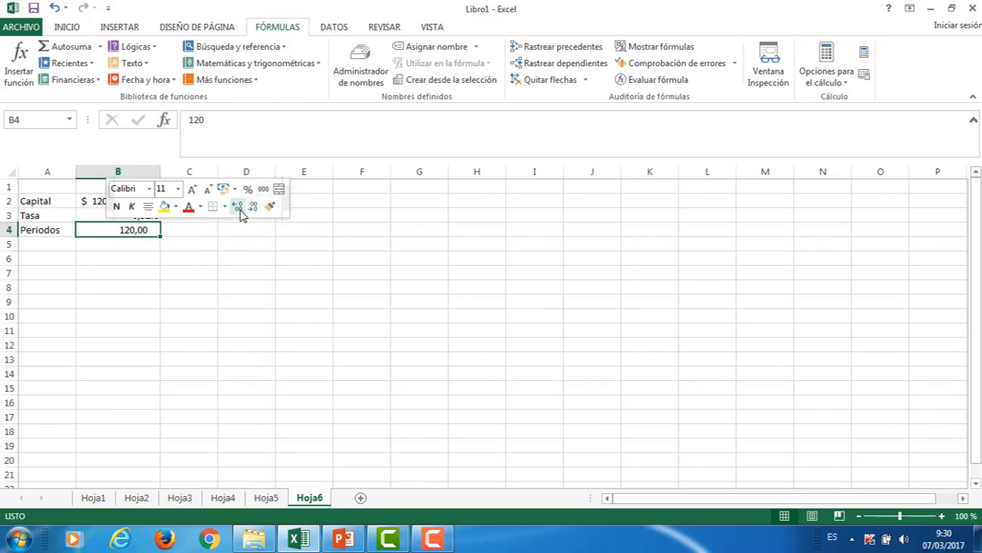
click(238, 207)
click(250, 209)
click(250, 209)
click(251, 209)
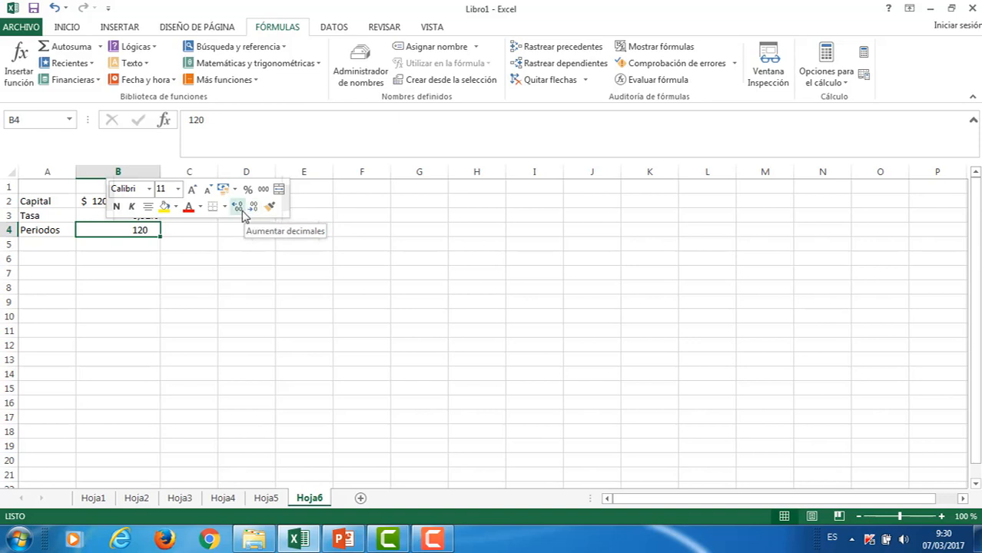
click(151, 257)
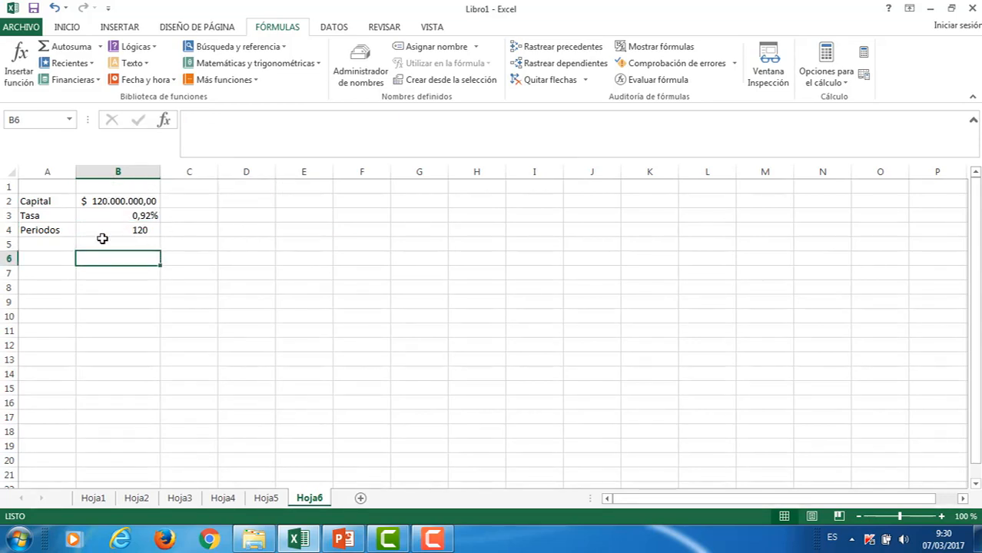
Label A5 as Pago, below the Periodos row
click(62, 248)
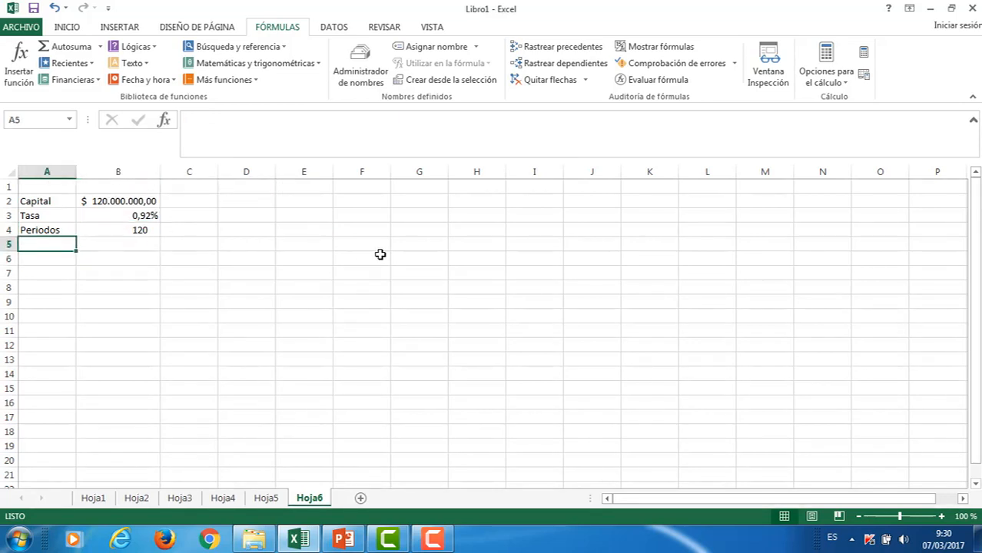
text(Pago)
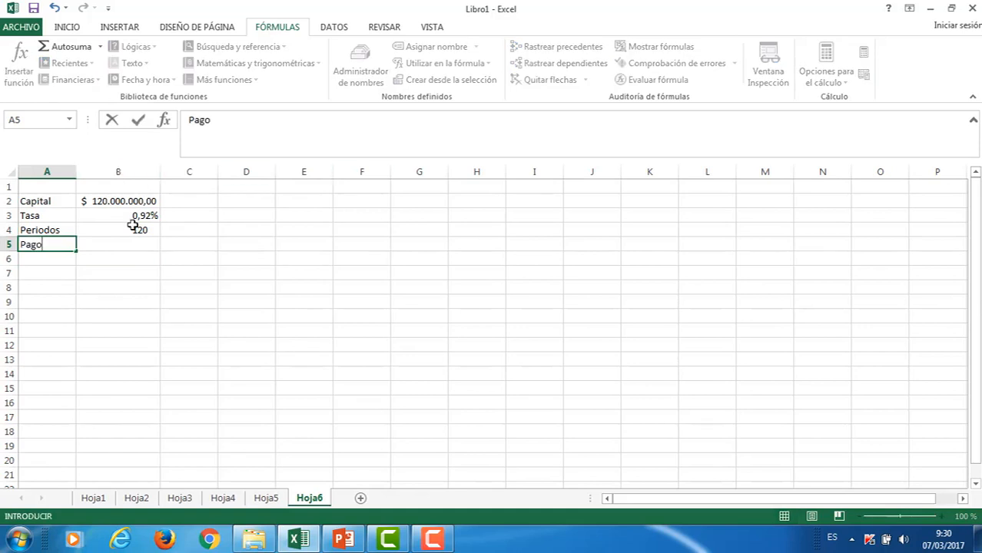
click(129, 248)
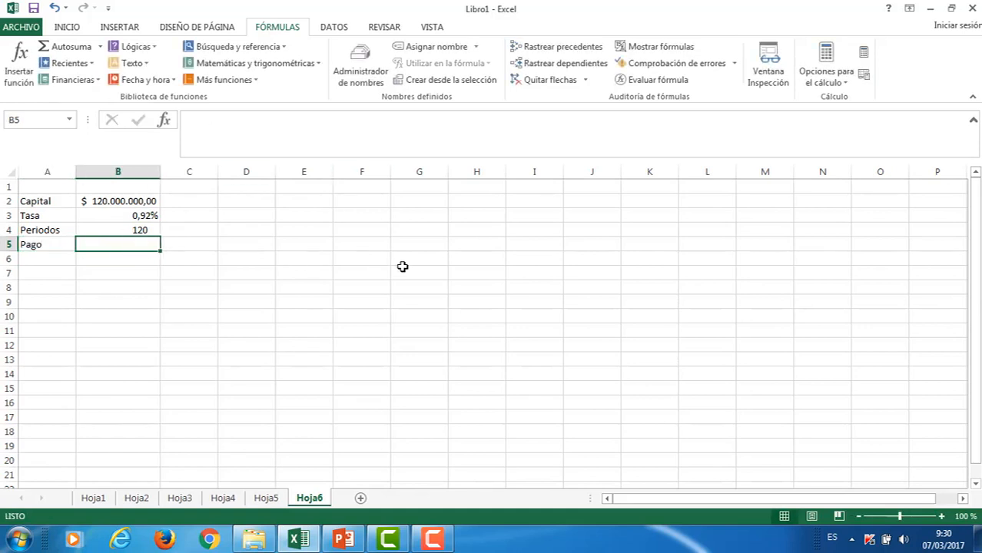
Search the function list for "pago" and insert the PAGO function in B5
click(165, 123)
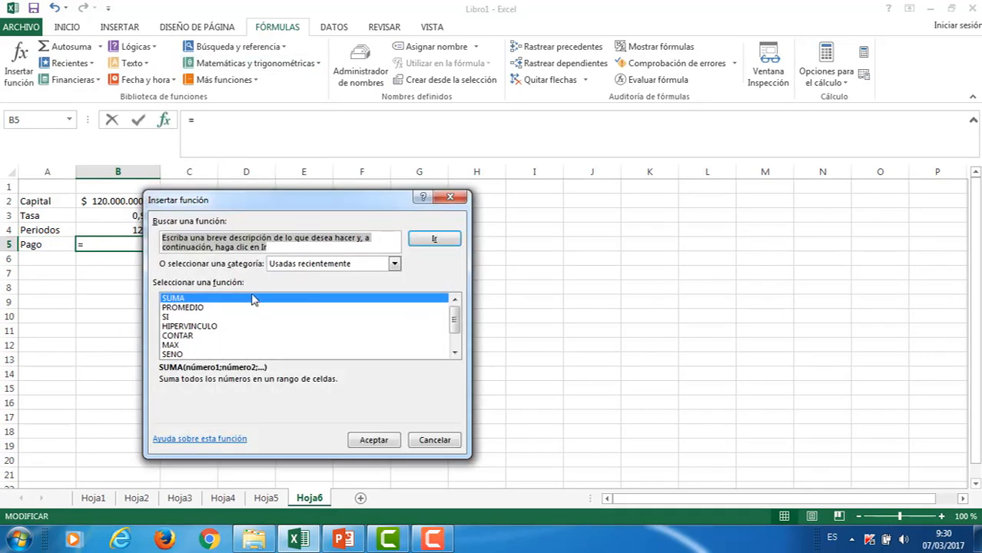
drag(330, 209, 434, 198)
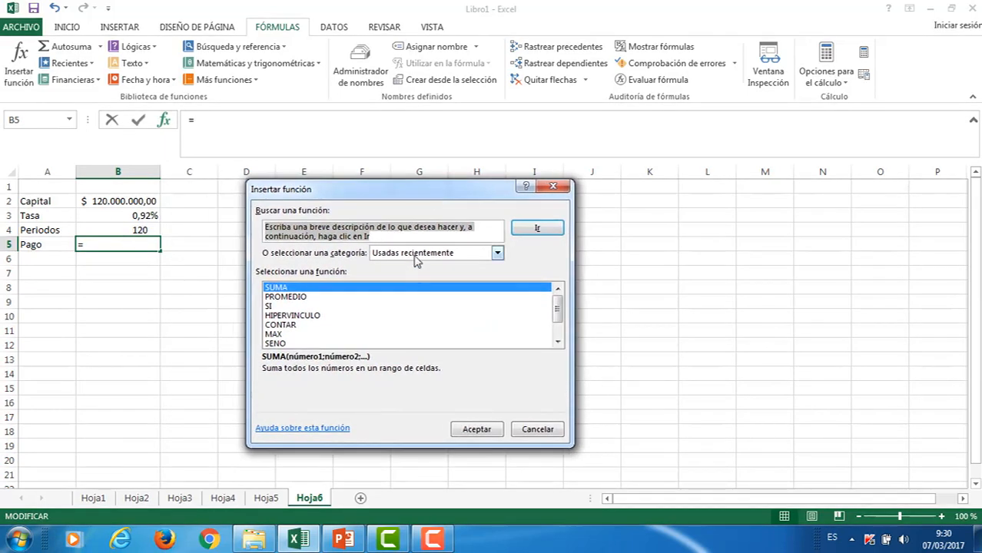
text(pago)
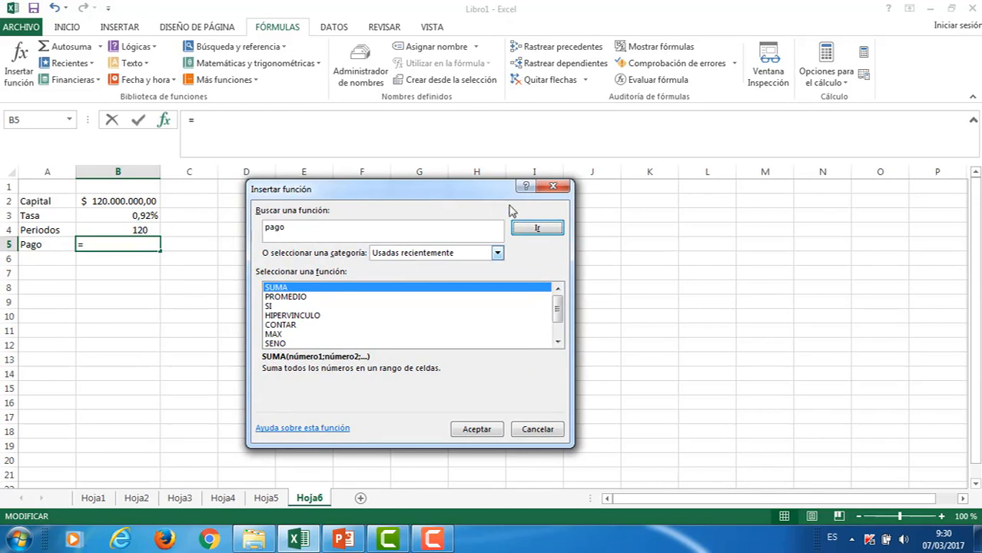
click(536, 233)
double_click(272, 289)
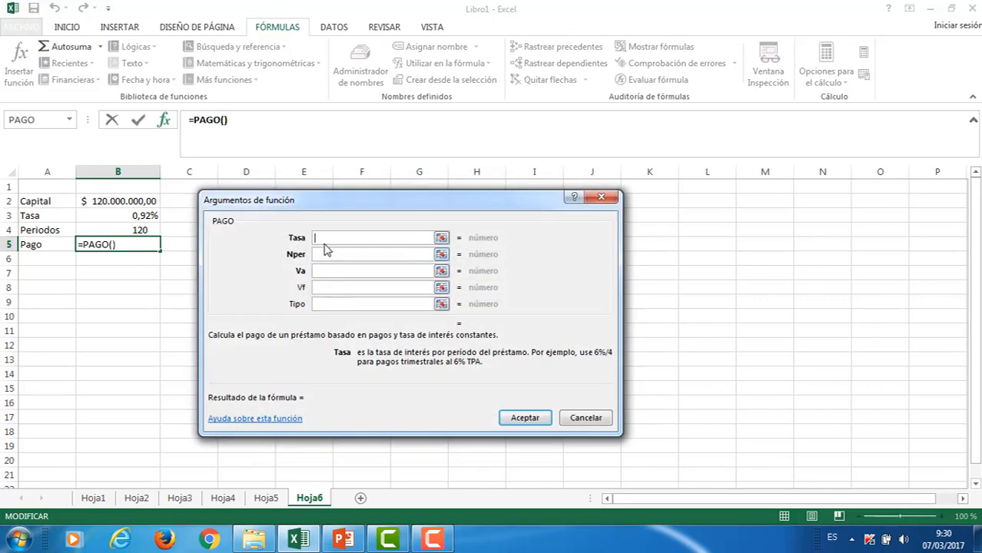
Fill in the PAGO arguments with B3 as Tasa, B4 as Nper and B2 as Va, and accept the function
drag(361, 212, 446, 212)
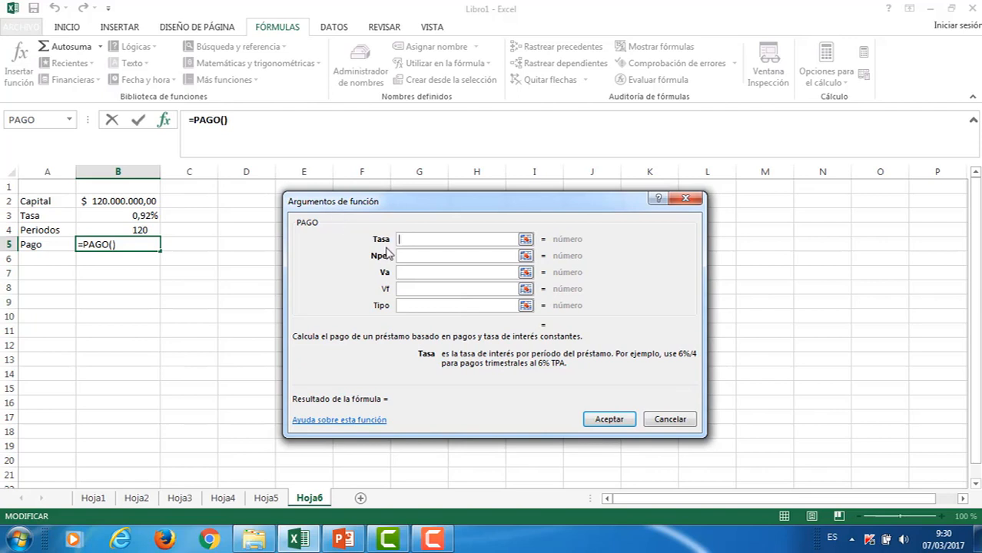
click(145, 218)
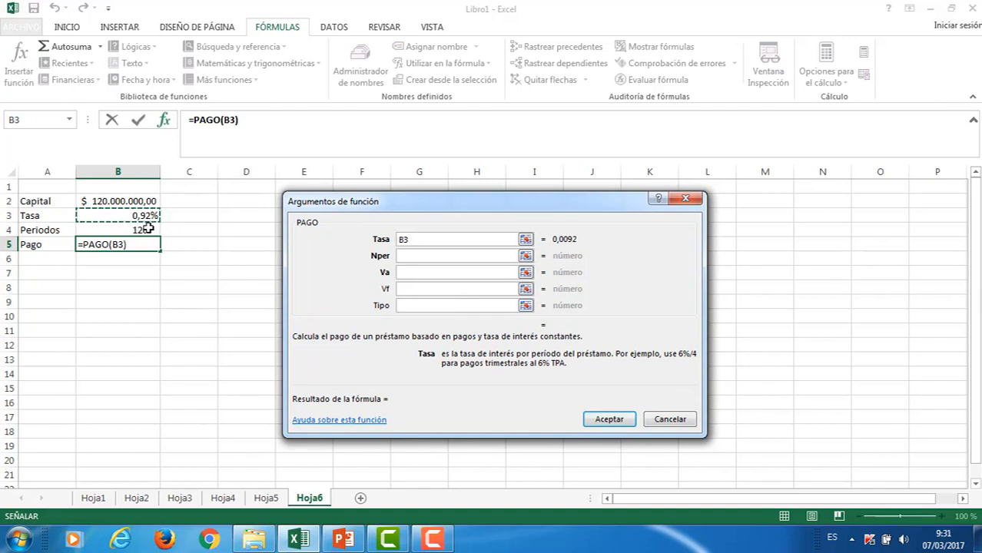
click(405, 257)
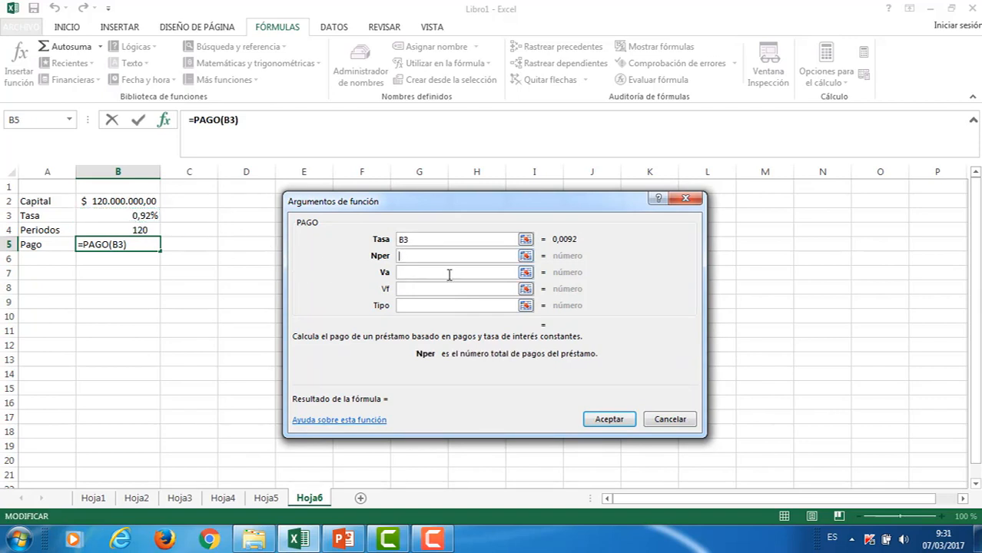
click(116, 230)
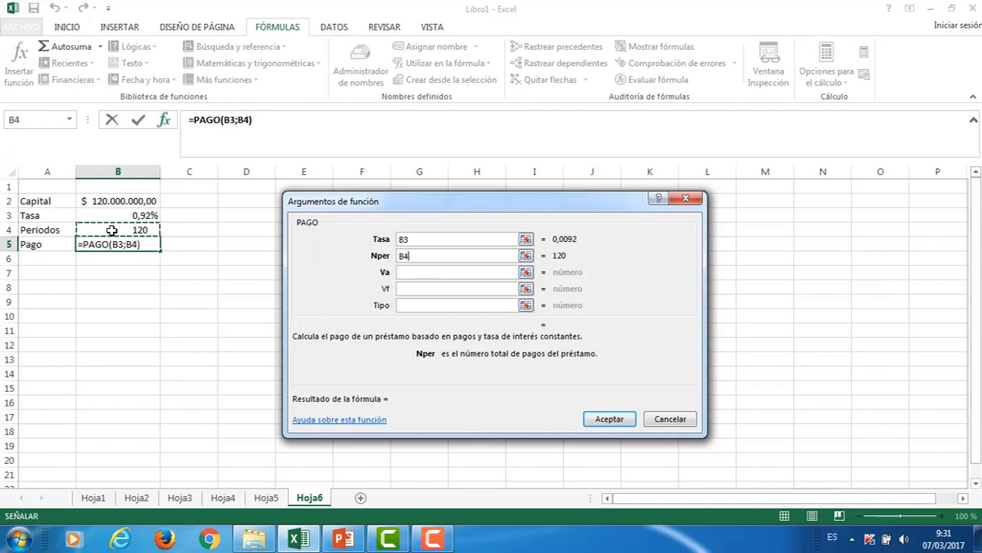
click(401, 273)
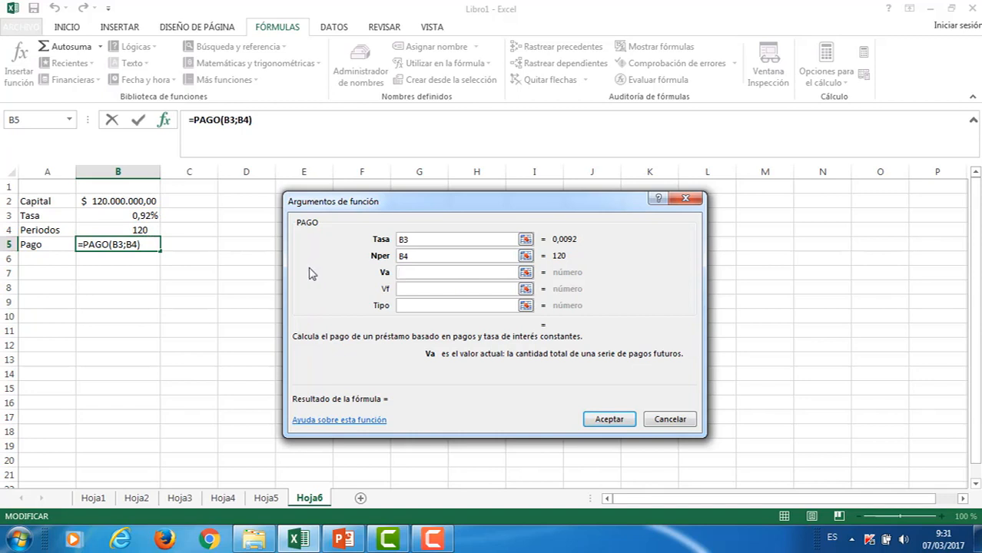
click(149, 204)
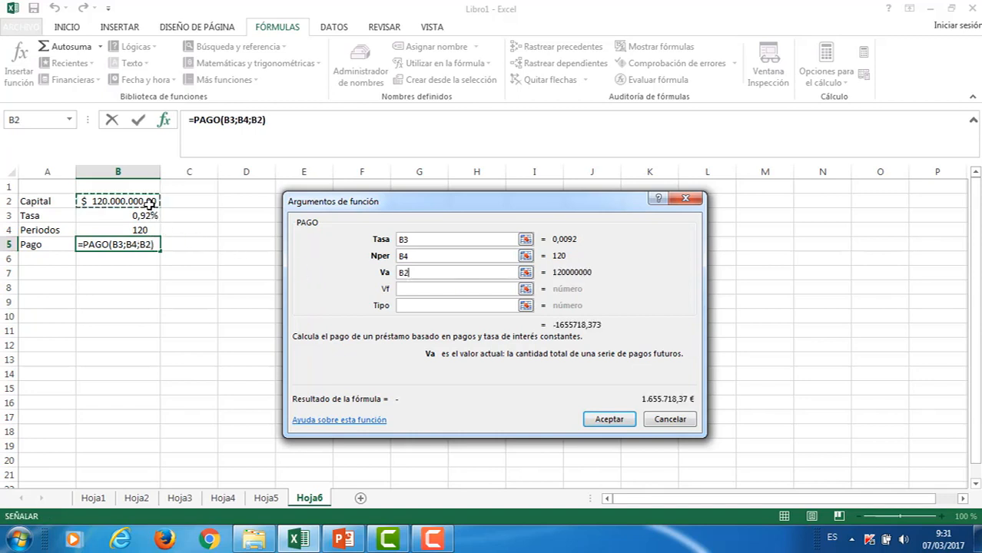
click(610, 419)
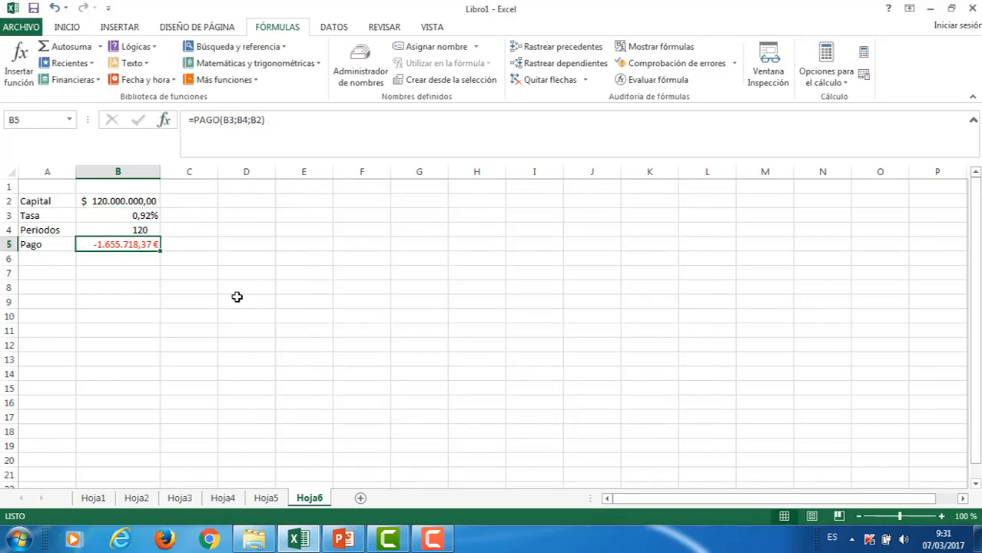
Copy the dollar accounting format from the Capital amount in B2 to the Pago result in B5
click(136, 201)
right_click(136, 202)
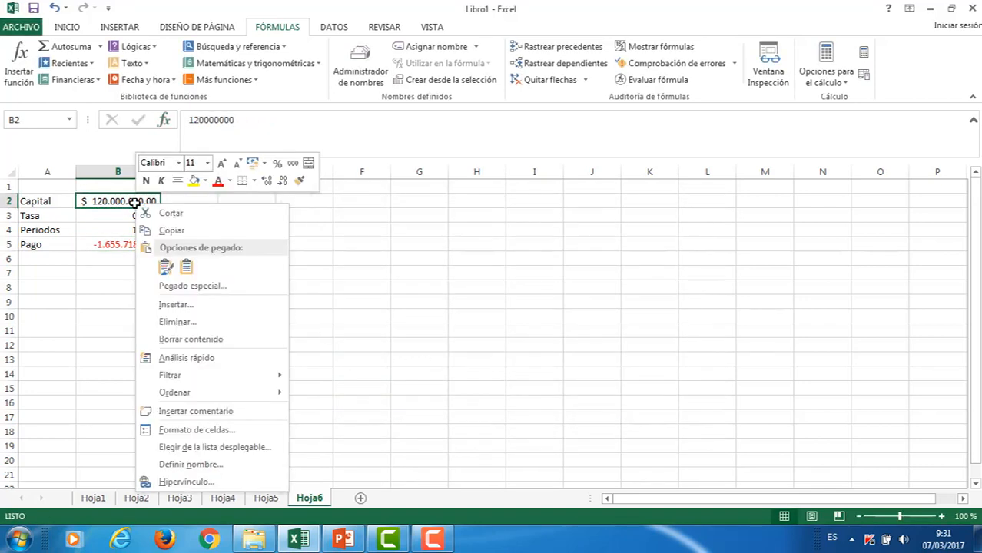
click(300, 181)
click(130, 244)
click(152, 278)
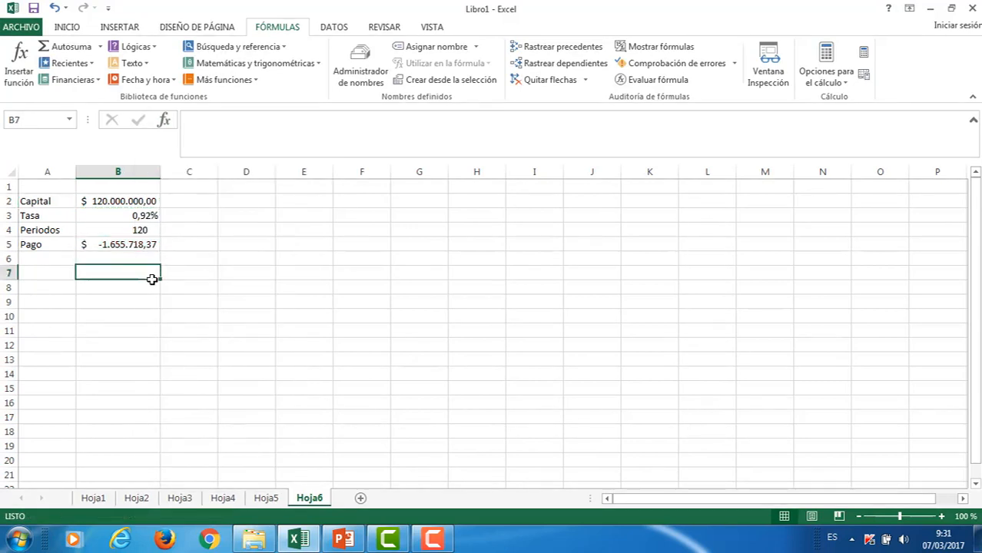
click(145, 247)
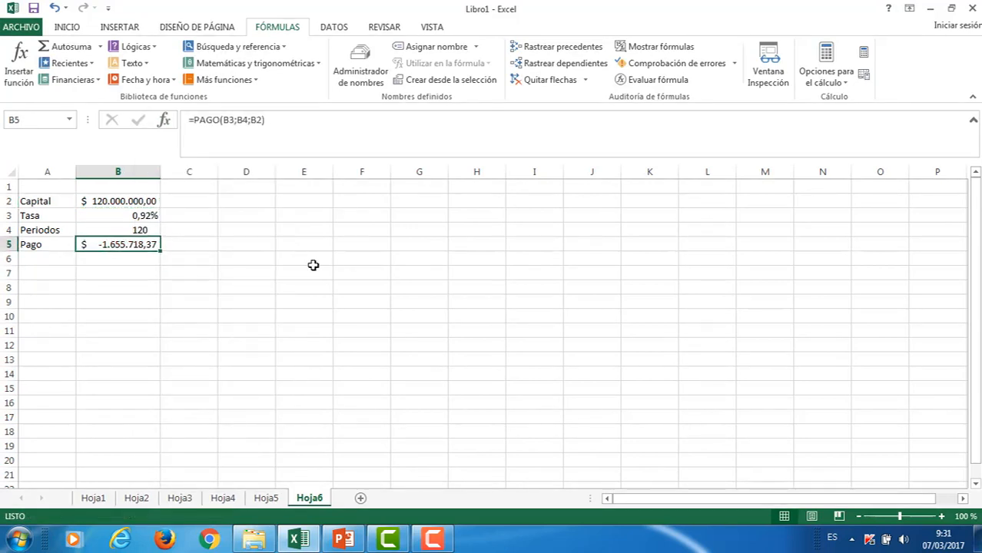
click(149, 259)
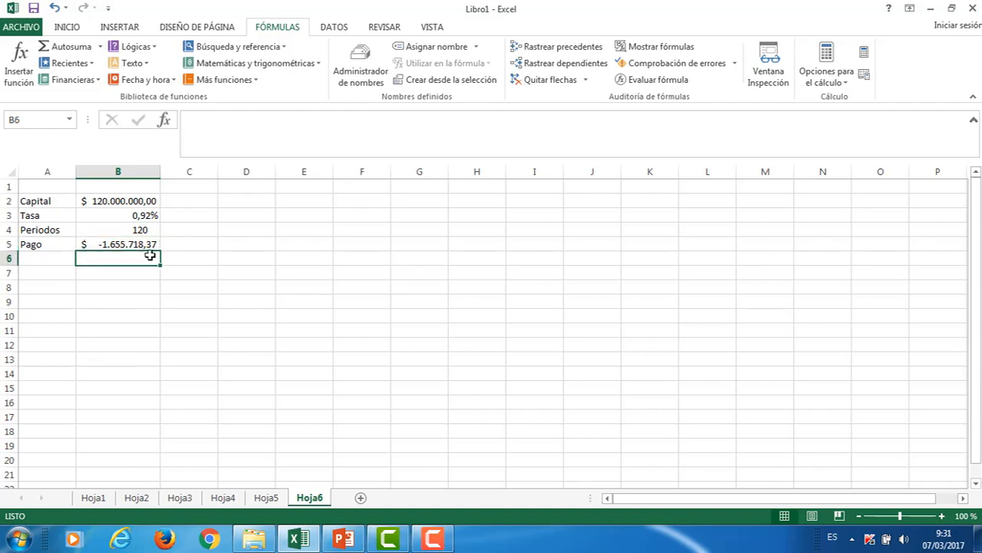
click(136, 246)
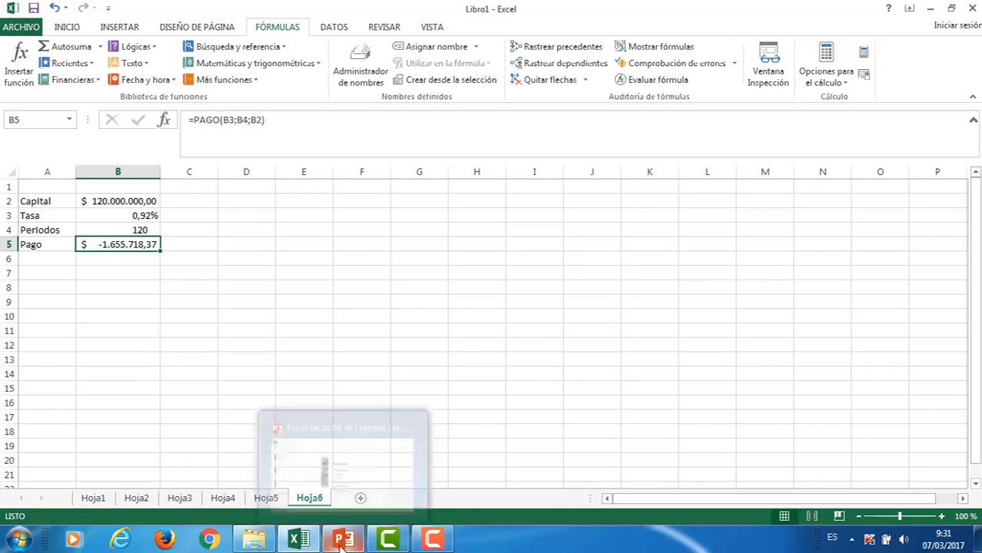
Switch to the PowerPoint presentation, show slide 4 on Componentes básicos, and return to slide 15 on Funciones
click(343, 450)
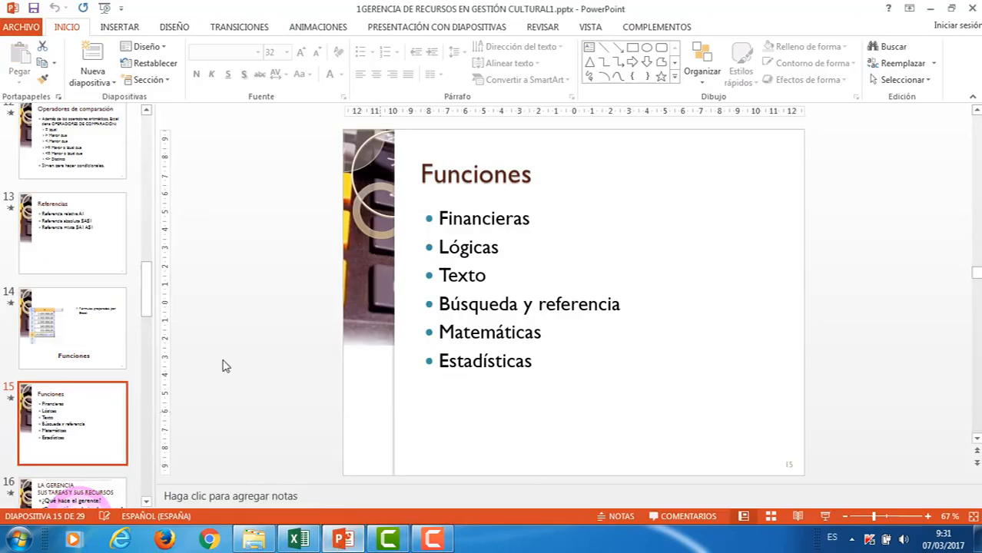
drag(149, 306, 164, 167)
click(79, 367)
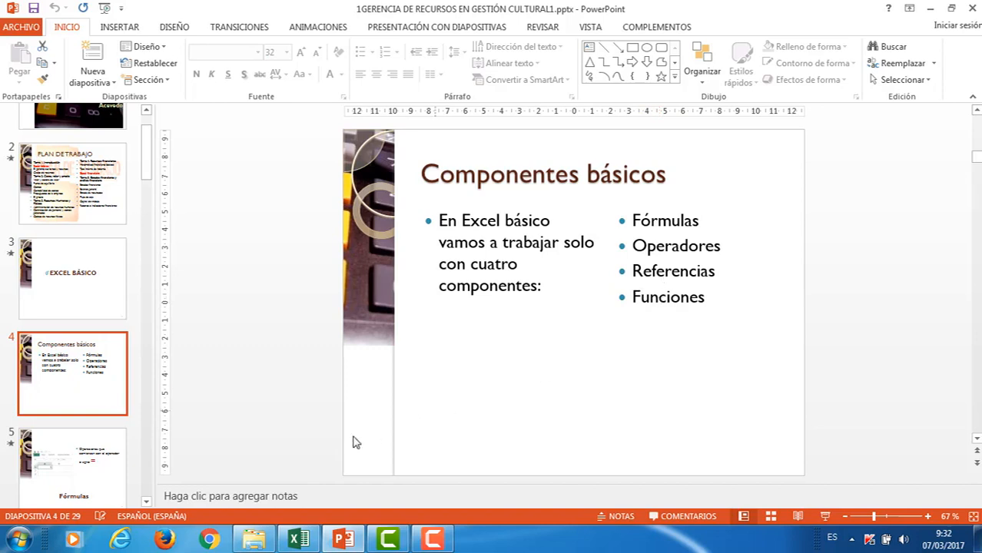
drag(148, 166, 147, 306)
click(107, 359)
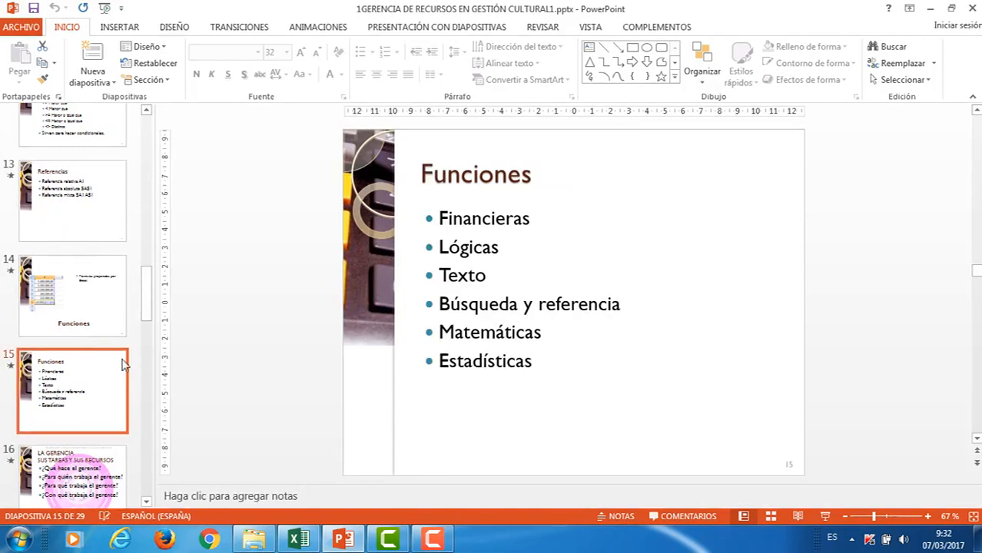